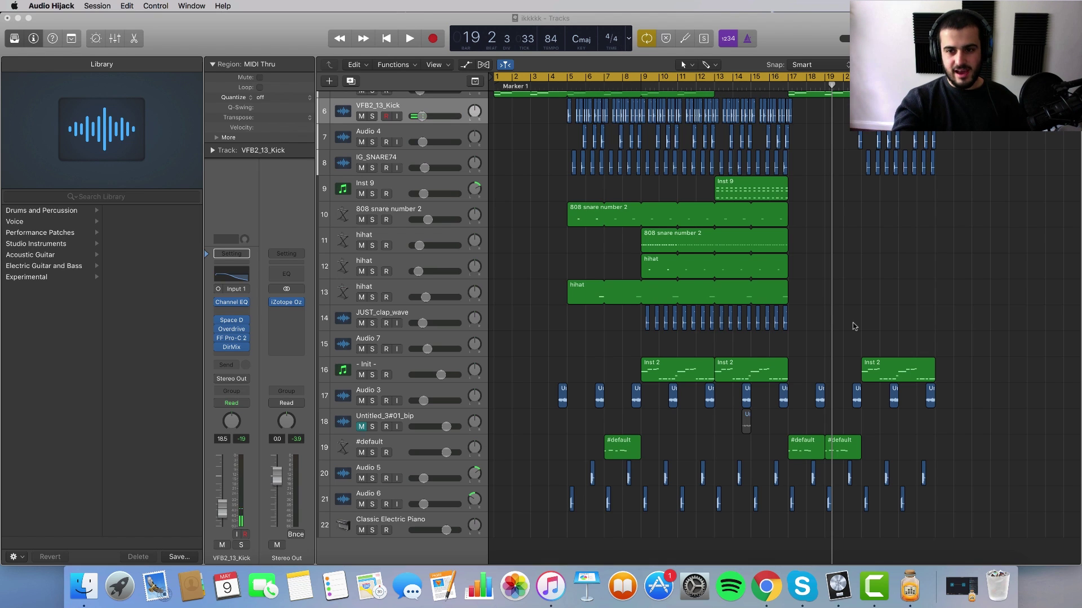
# Switch to Logic Pro X and look over the arrangement's tracks, from the first Init track down to Classic Electric Piano
pyautogui.scroll(4, 867, 321)
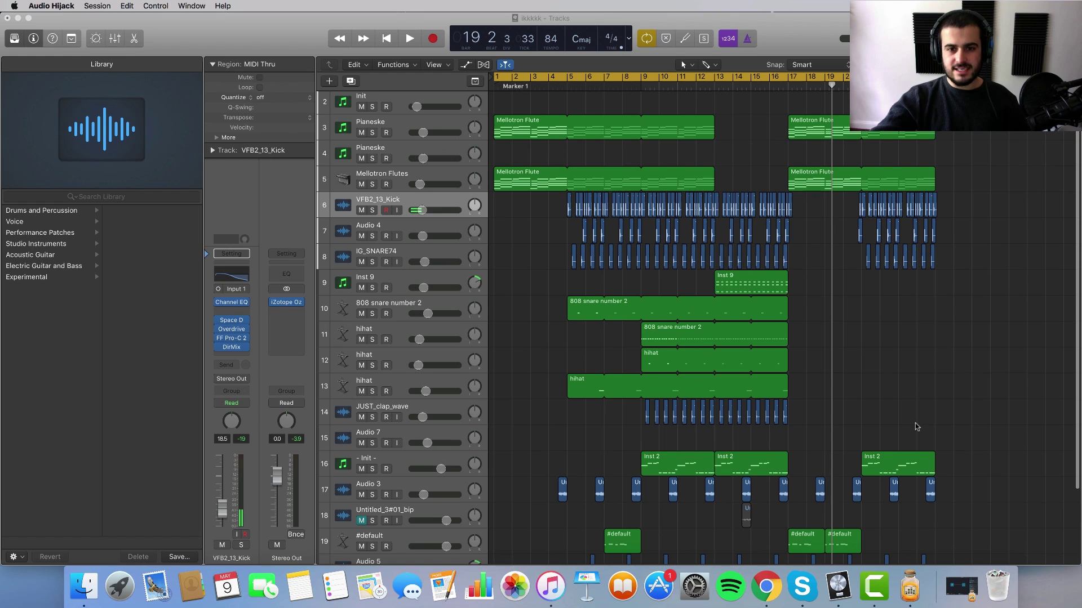
pyautogui.scroll(2, 915, 426)
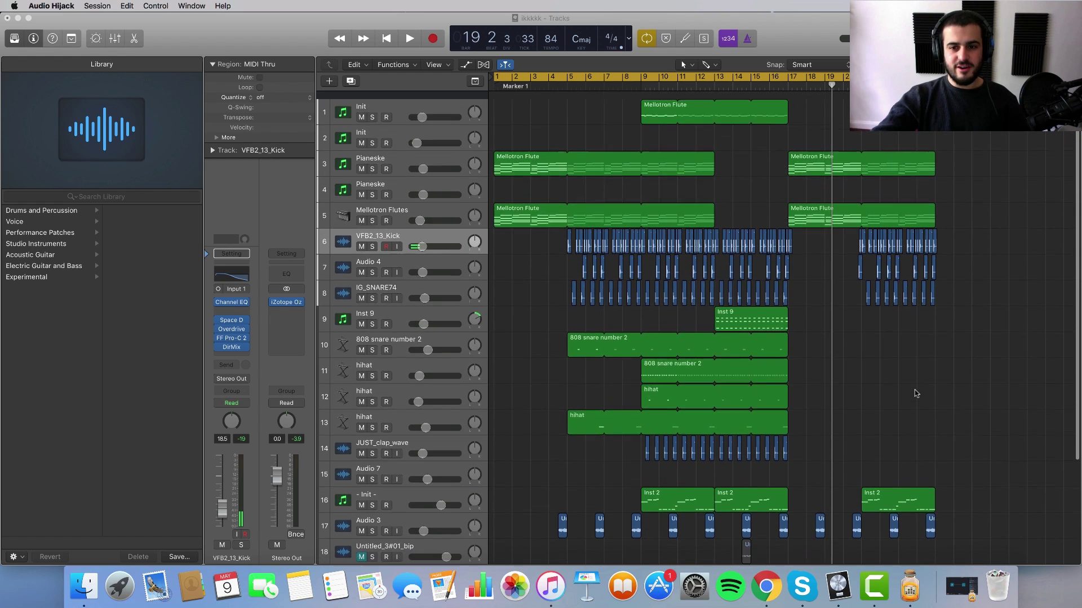
pyautogui.scroll(-5, 915, 389)
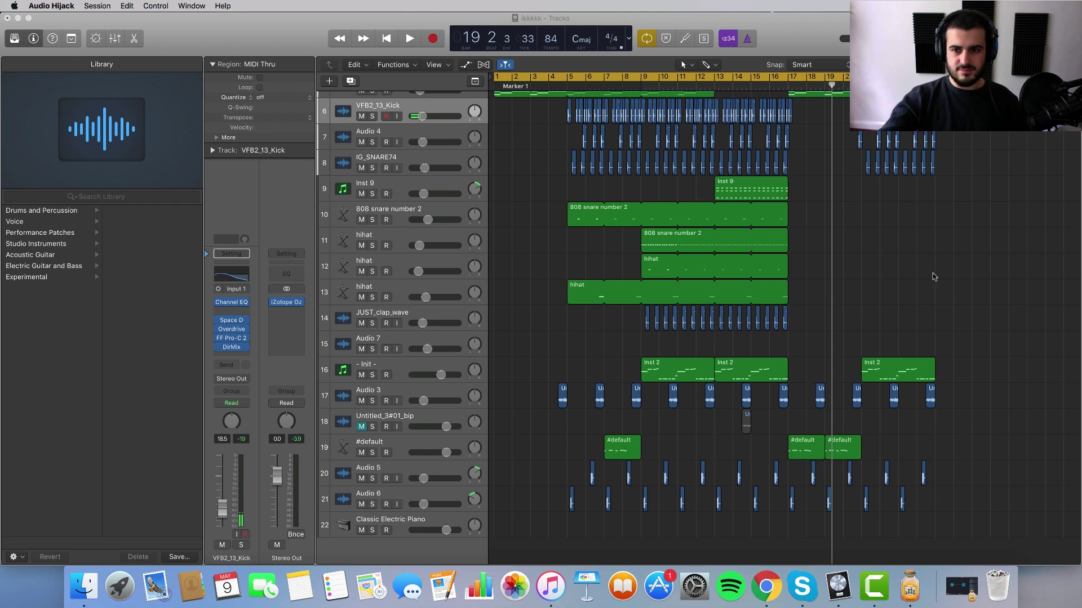
pyautogui.scroll(5, 932, 276)
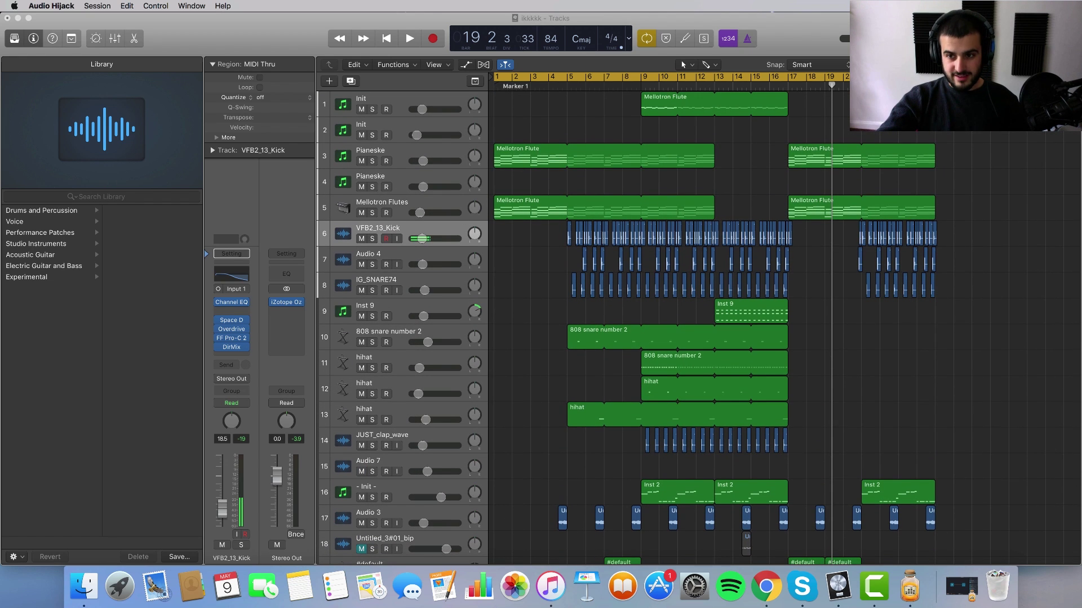
pyautogui.press('super+Tab')
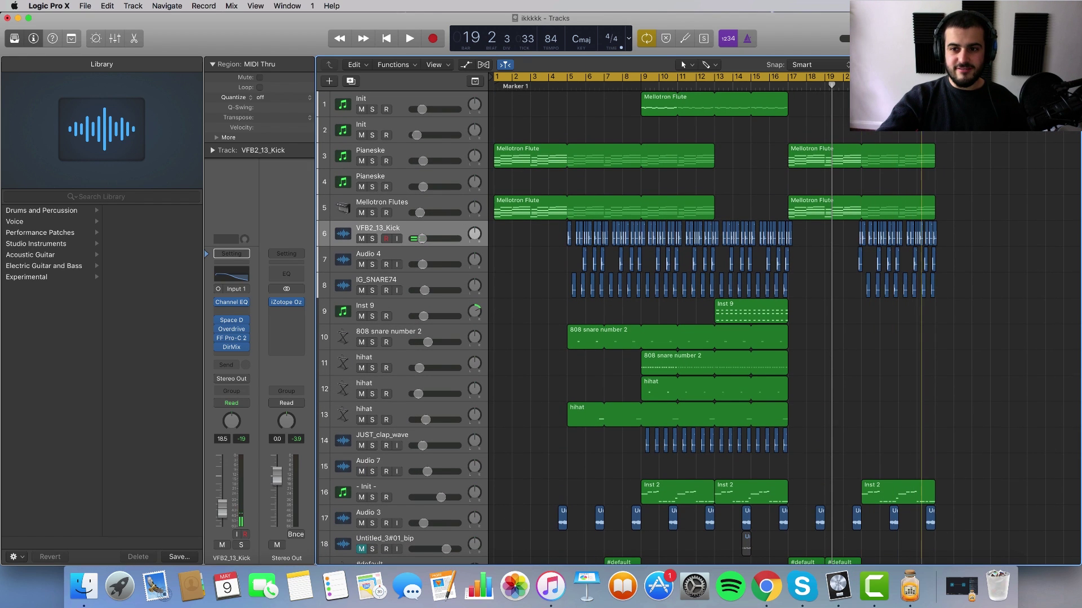
pyautogui.scroll(-5, 958, 195)
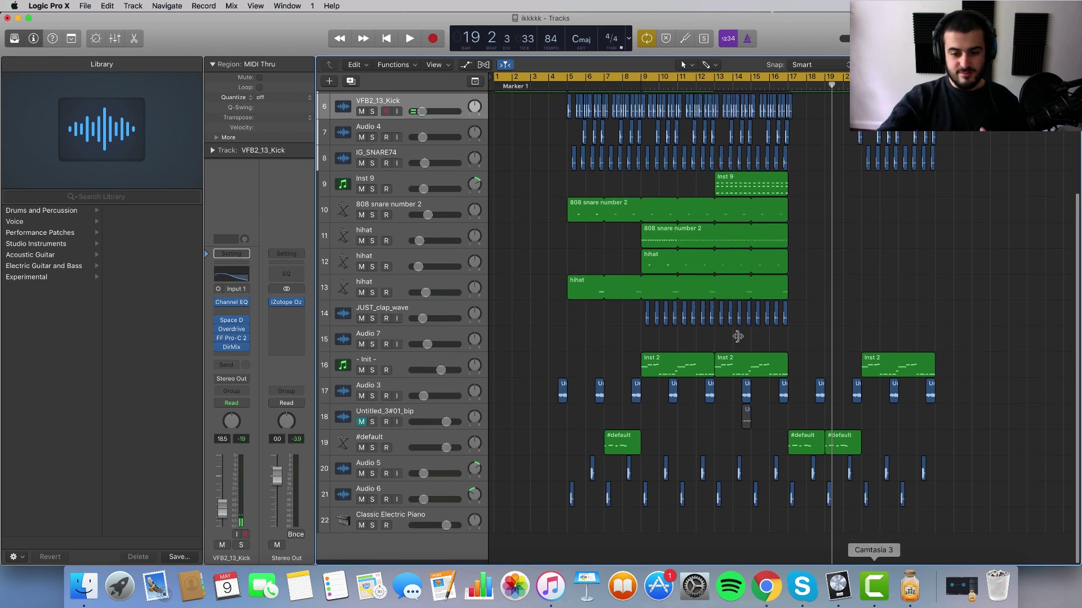
pyautogui.scroll(1, 738, 336)
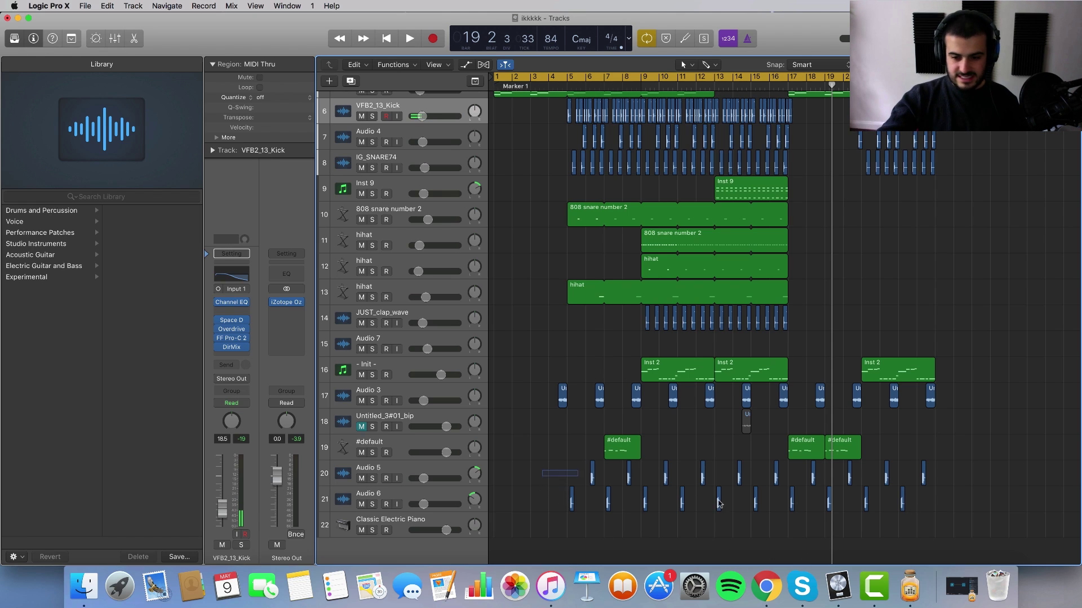
pyautogui.moveTo(719, 503); pyautogui.dragTo(966, 514)
pyautogui.click(530, 421)
pyautogui.scroll(3, 531, 437)
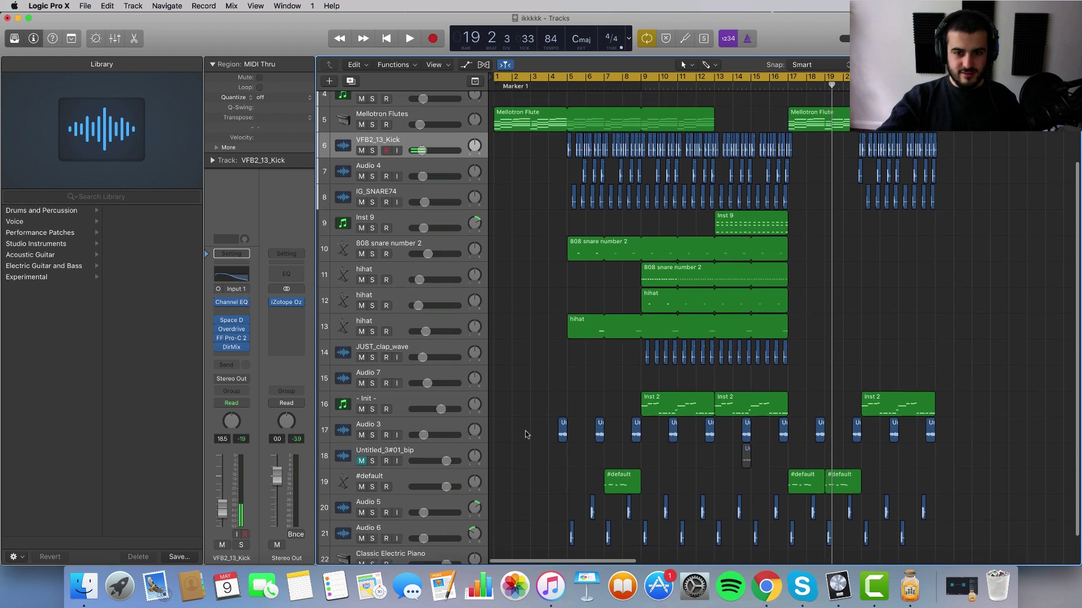
pyautogui.scroll(-3, 558, 445)
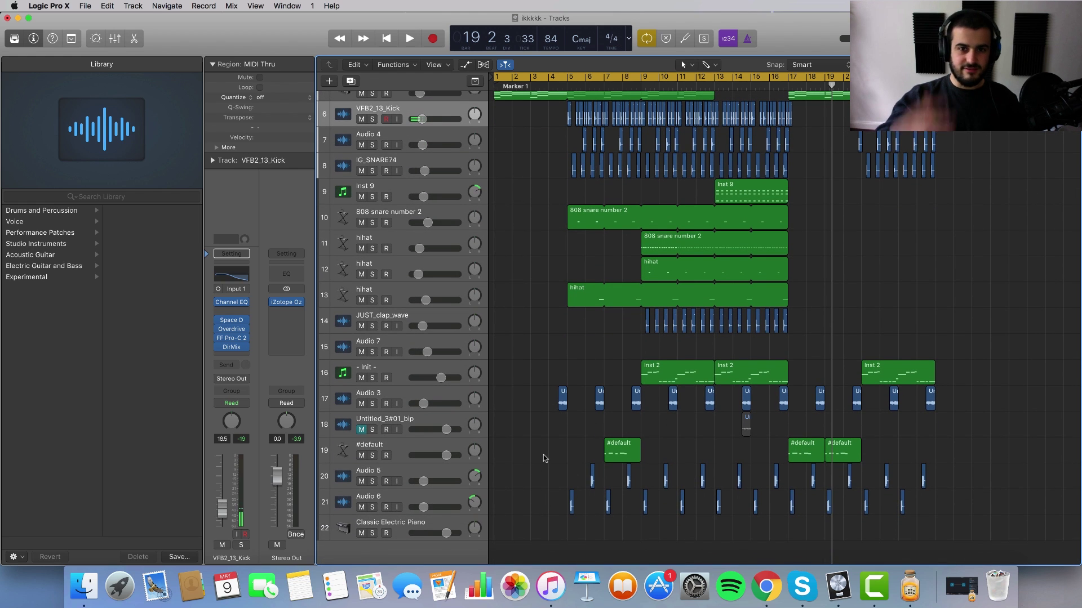
pyautogui.moveTo(642, 454); pyautogui.dragTo(882, 453)
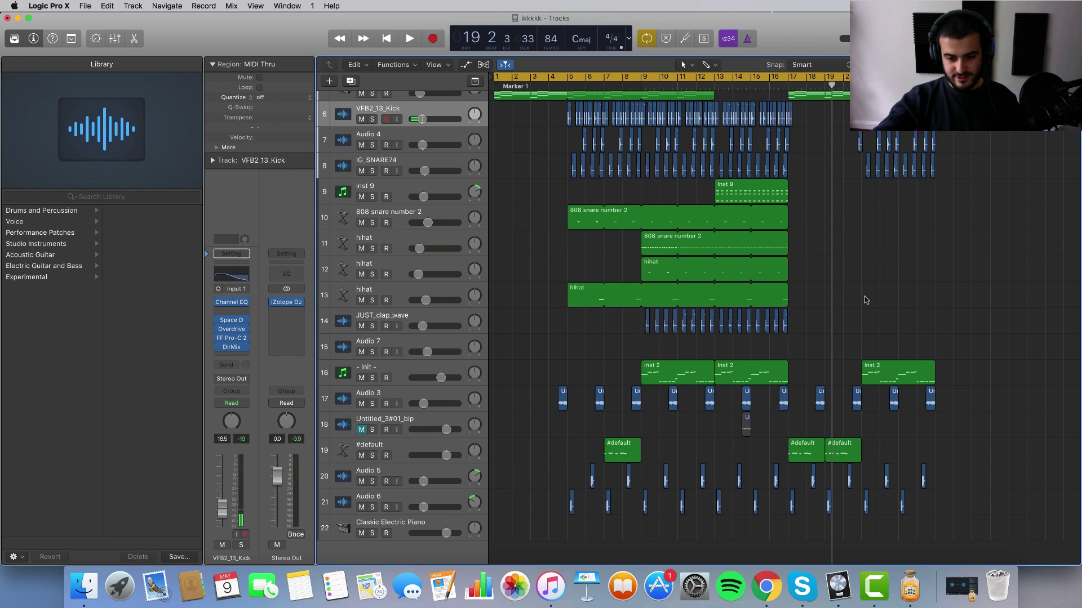
# Play the full arrangement from the beginning to about bar 9 and stop playback
pyautogui.press('Return')
pyautogui.press('space')
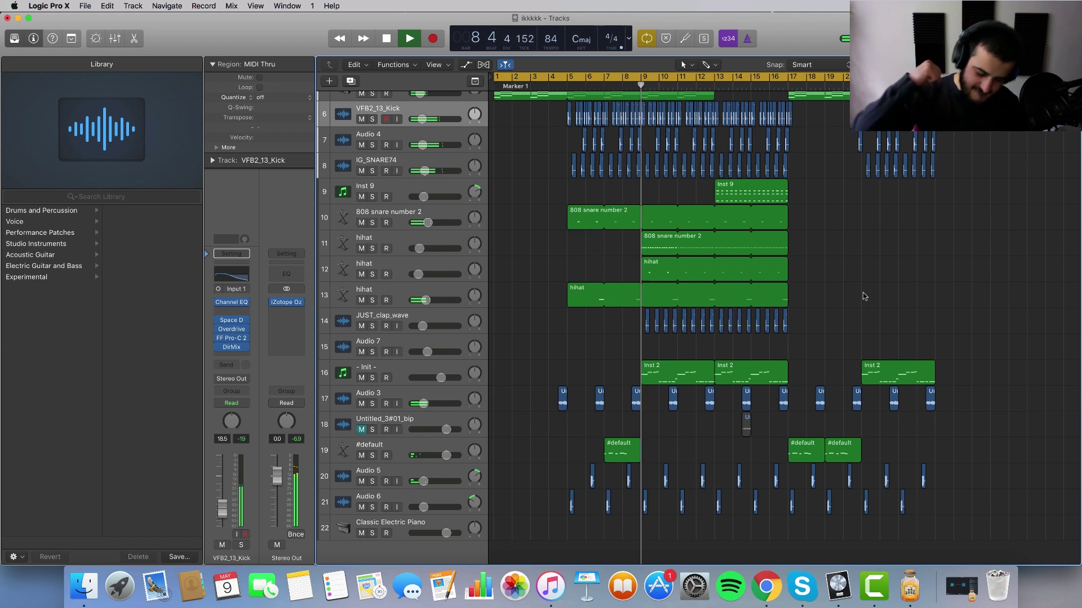
pyautogui.press('space')
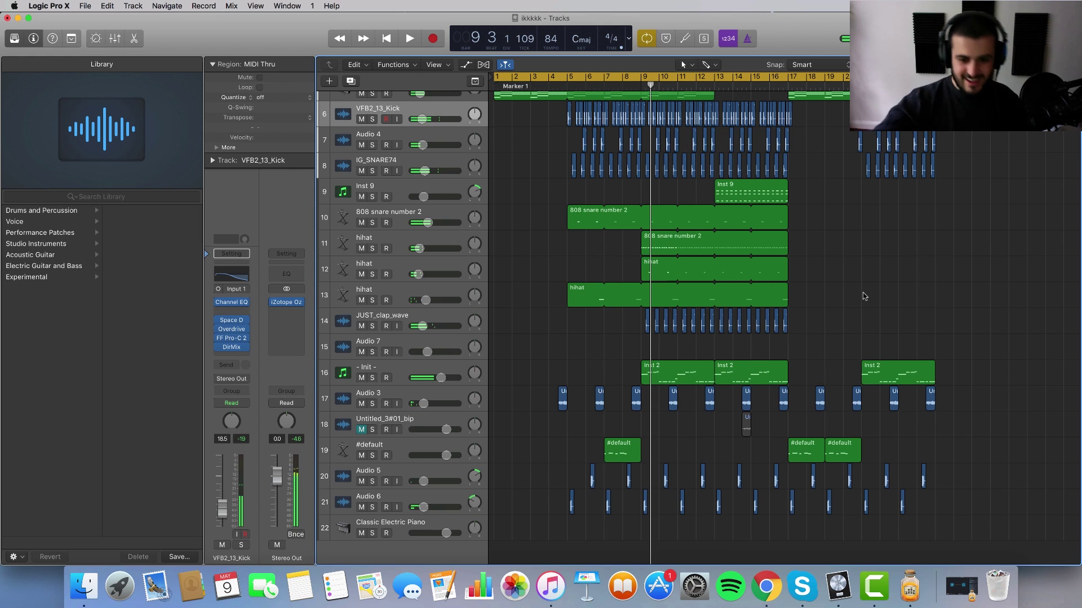
# Solo the Audio 3 track, listen to its clip leading into bar 5, and turn the solo off again
pyautogui.scroll(5, 647, 258)
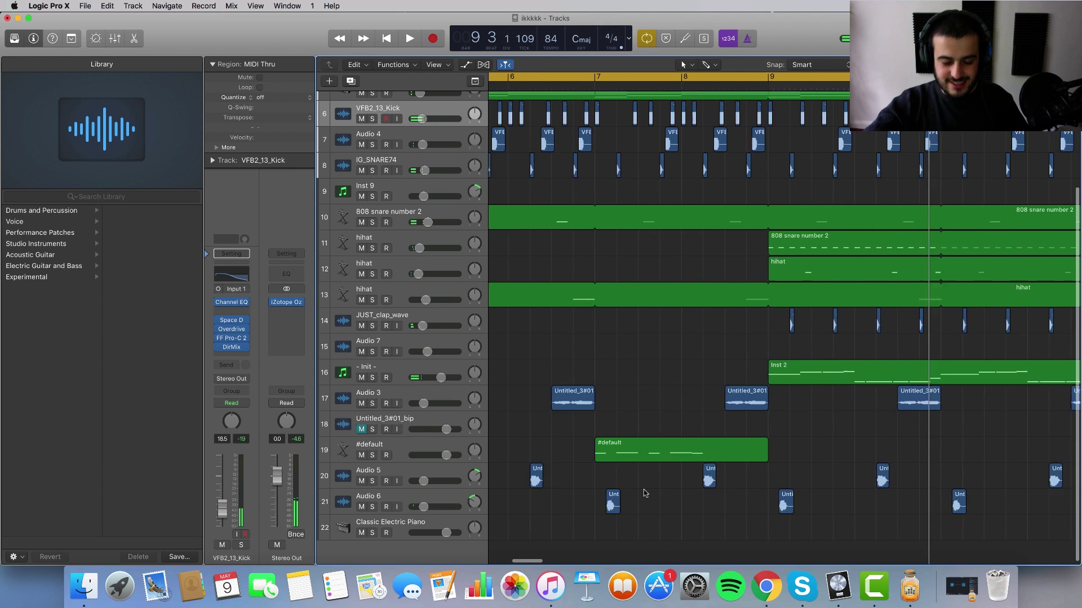
pyautogui.hscroll(3, 647, 259)
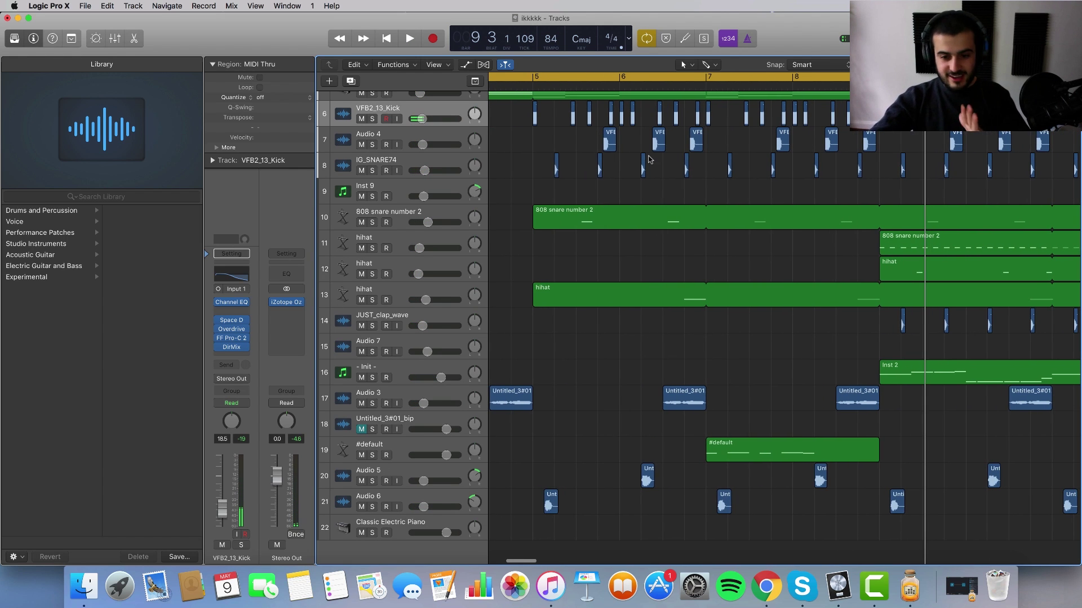
pyautogui.hscroll(-2, 649, 160)
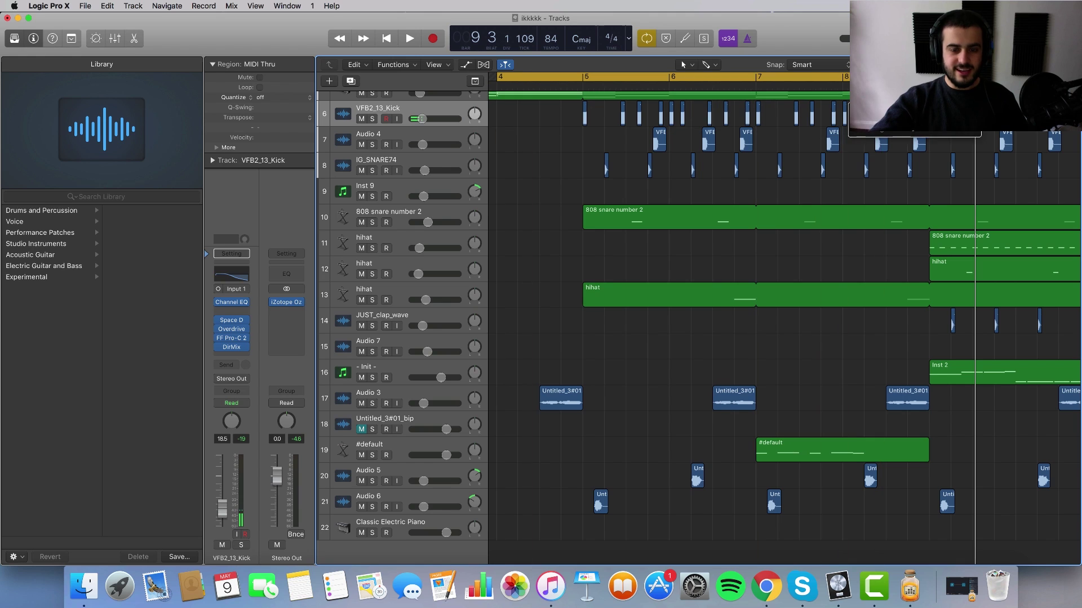
pyautogui.click(372, 404)
pyautogui.press('space')
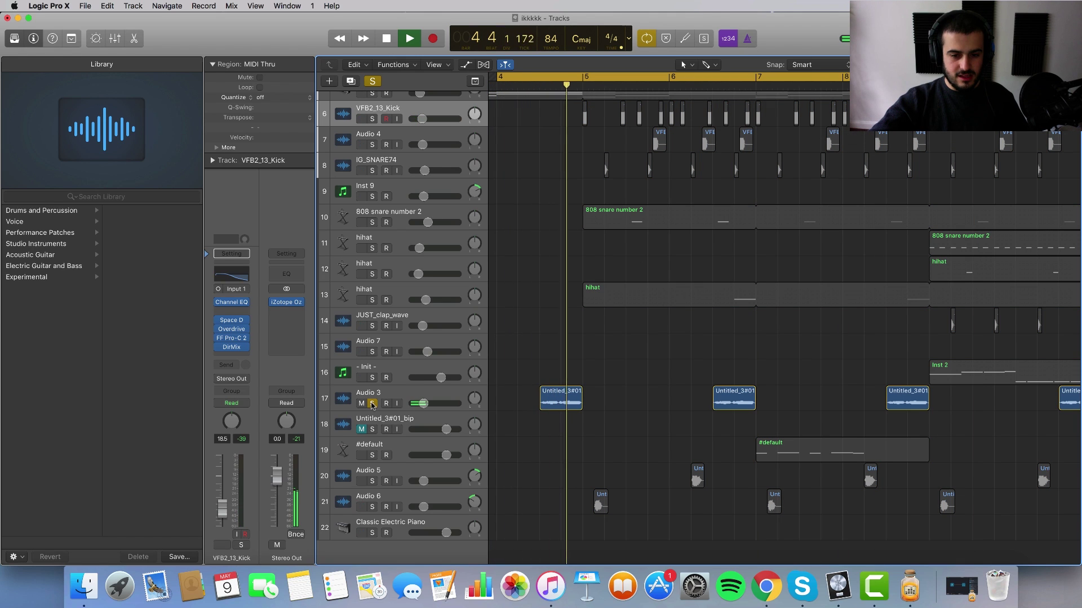
pyautogui.press('space')
pyautogui.click(371, 403)
# Start the cycle range at bar 5, listen to the Audio 6 track soloed, and unsolo it
pyautogui.scroll(-1, 371, 451)
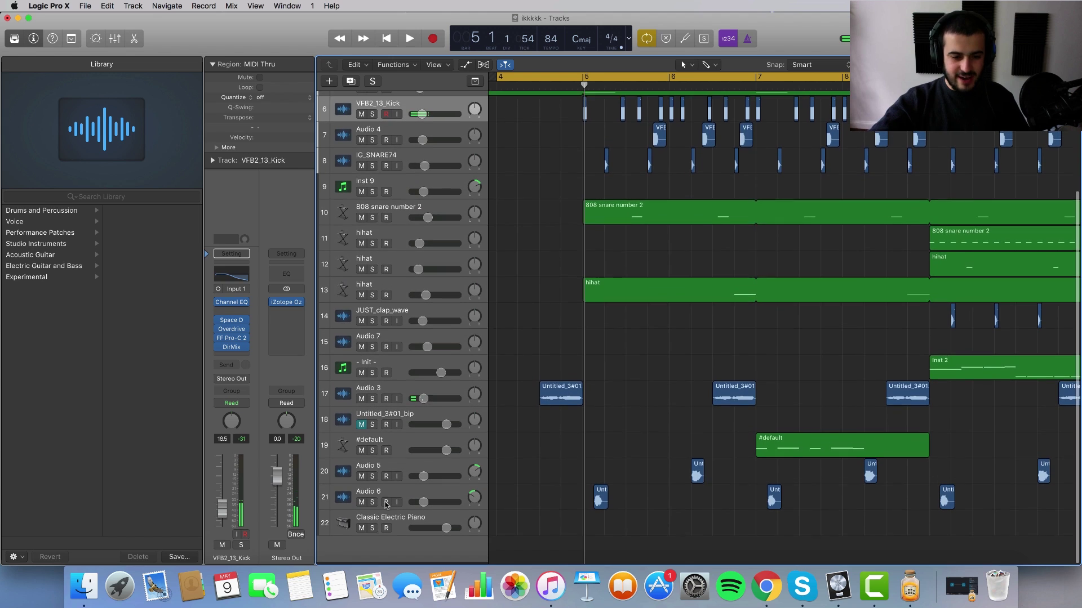
pyautogui.click(372, 505)
pyautogui.moveTo(575, 76); pyautogui.dragTo(661, 76)
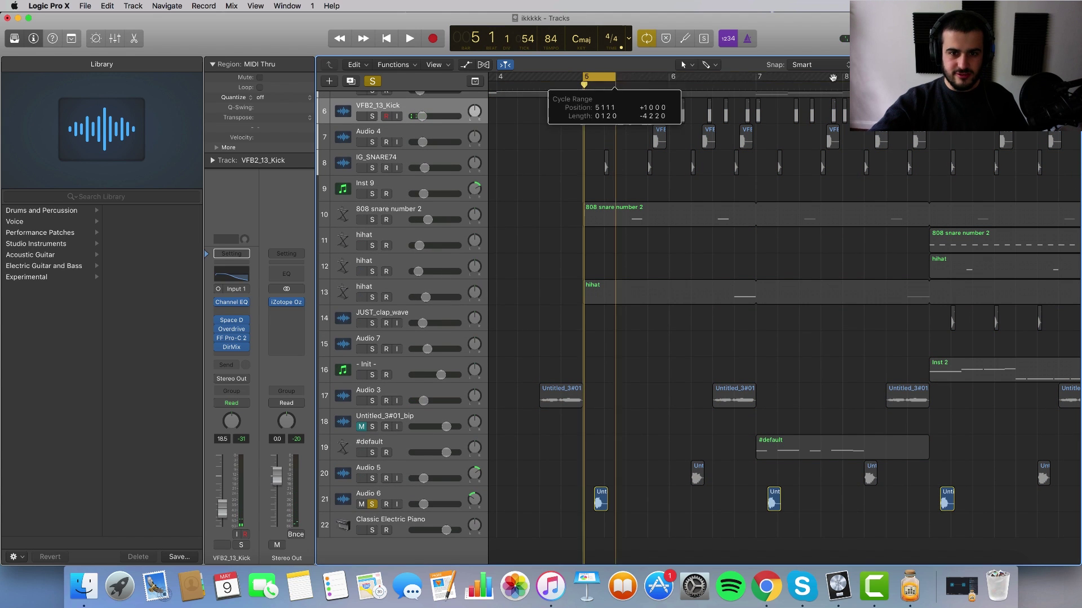
pyautogui.press('space')
pyautogui.press('space')
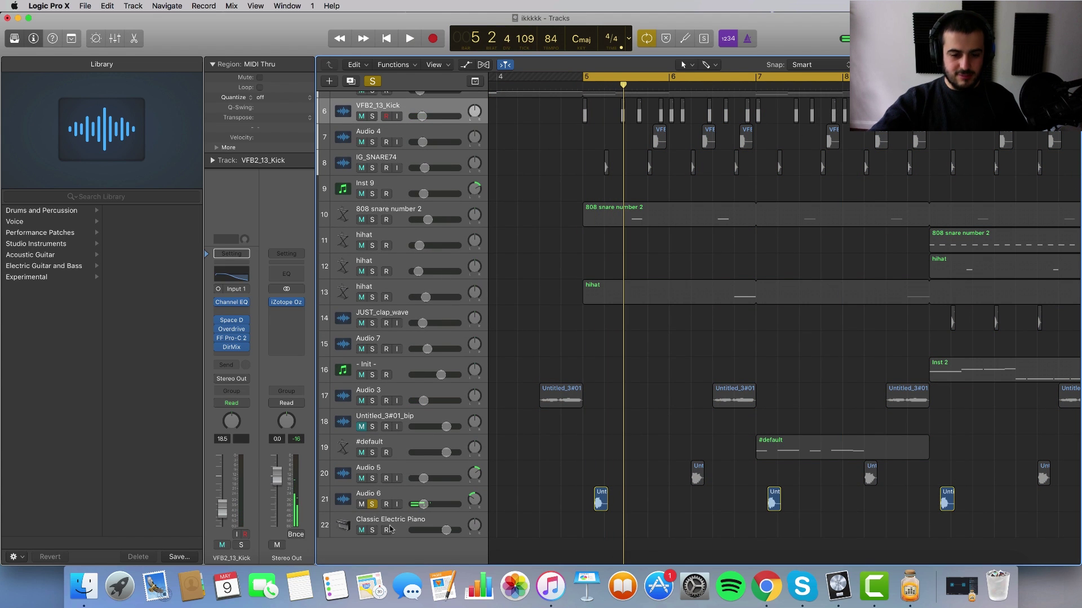
pyautogui.click(372, 505)
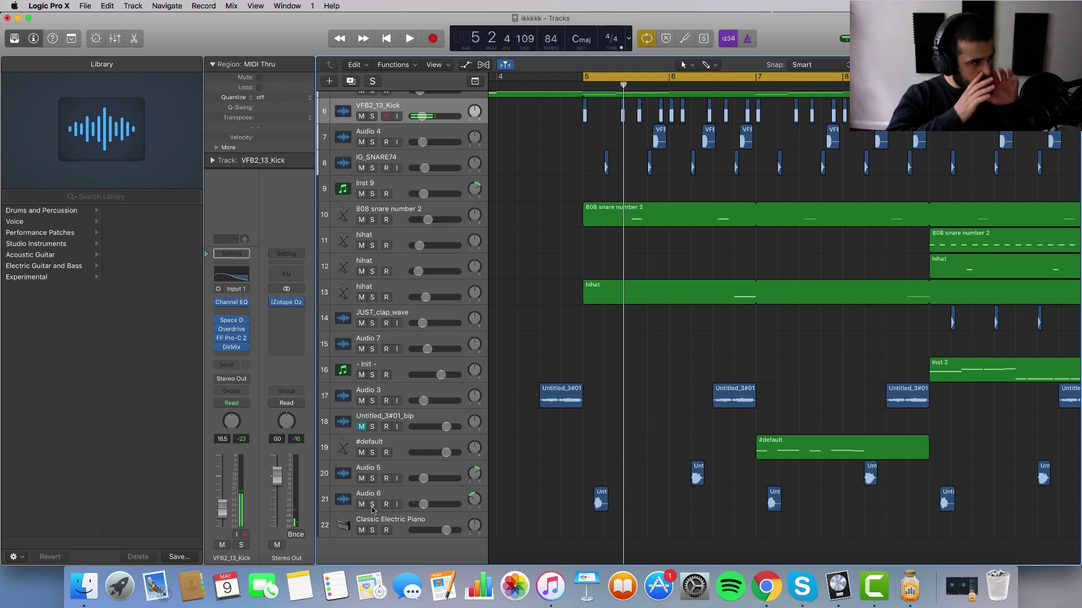
# Set the cycle range to bars 6 to 8, listen to the Audio 5 track soloed, and unsolo it
pyautogui.hscroll(5, 602, 484)
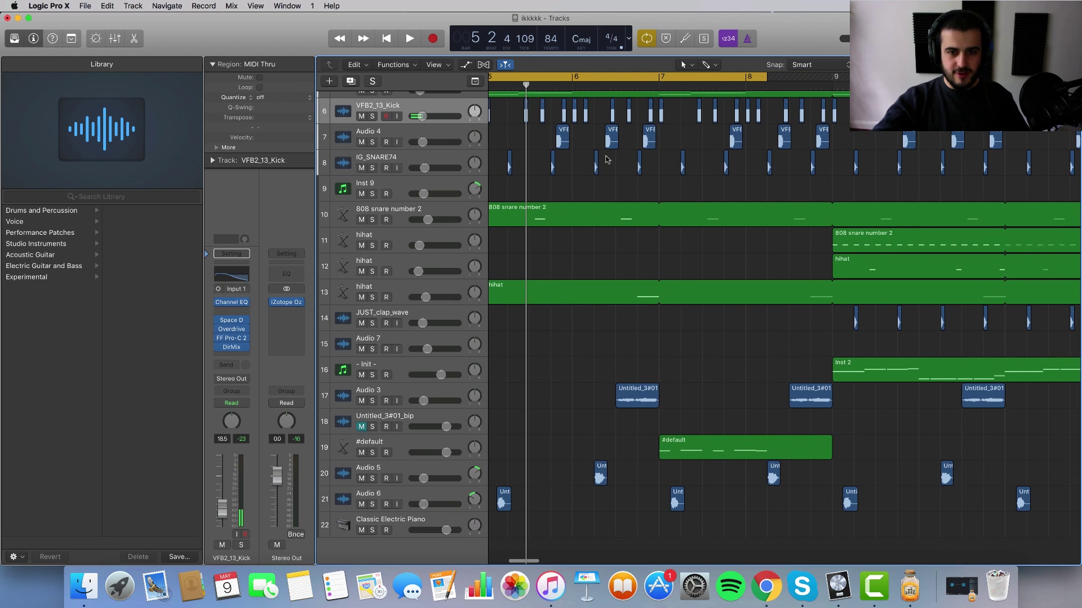
pyautogui.moveTo(572, 80); pyautogui.dragTo(744, 79)
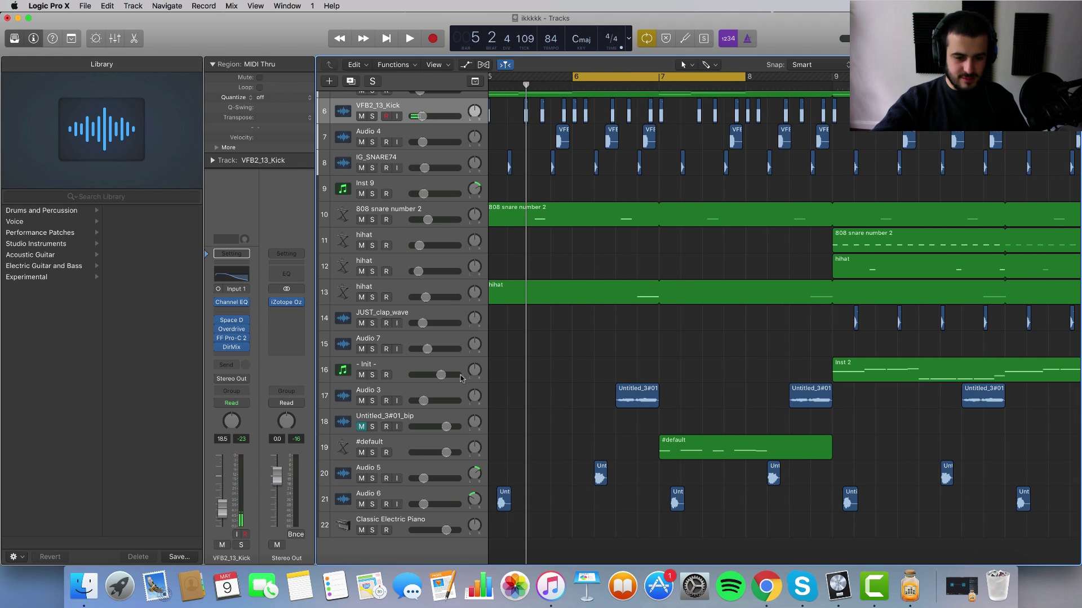
pyautogui.press('space')
pyautogui.click(372, 478)
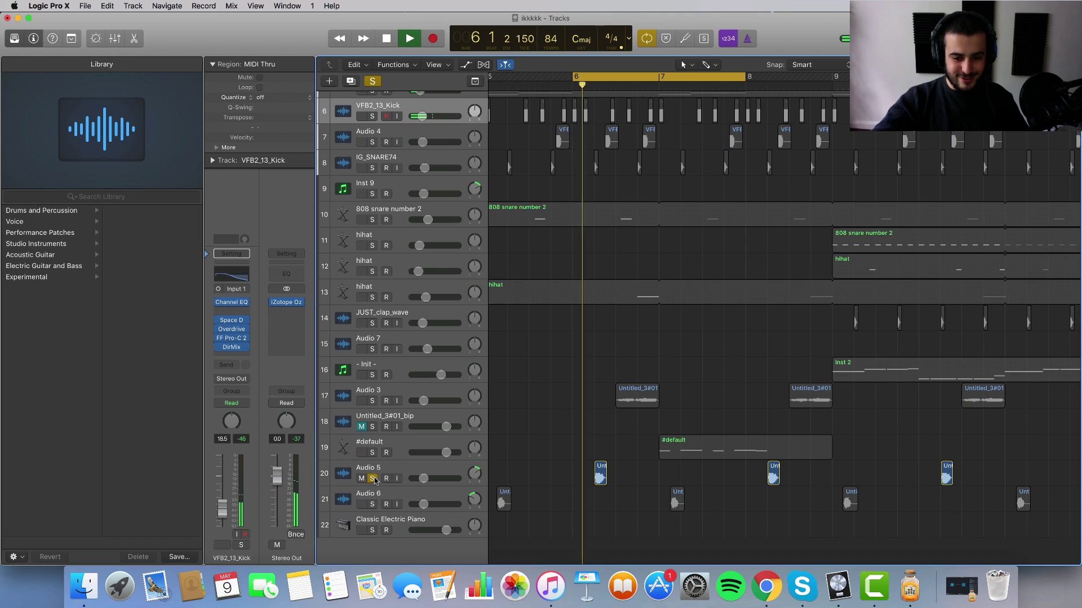
pyautogui.press('space')
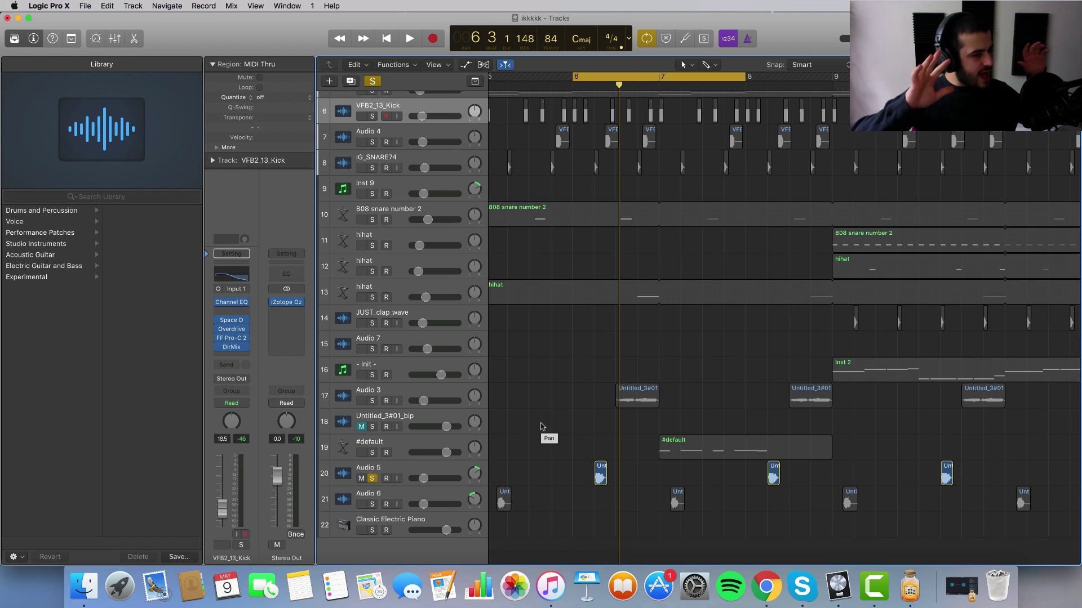
pyautogui.click(372, 479)
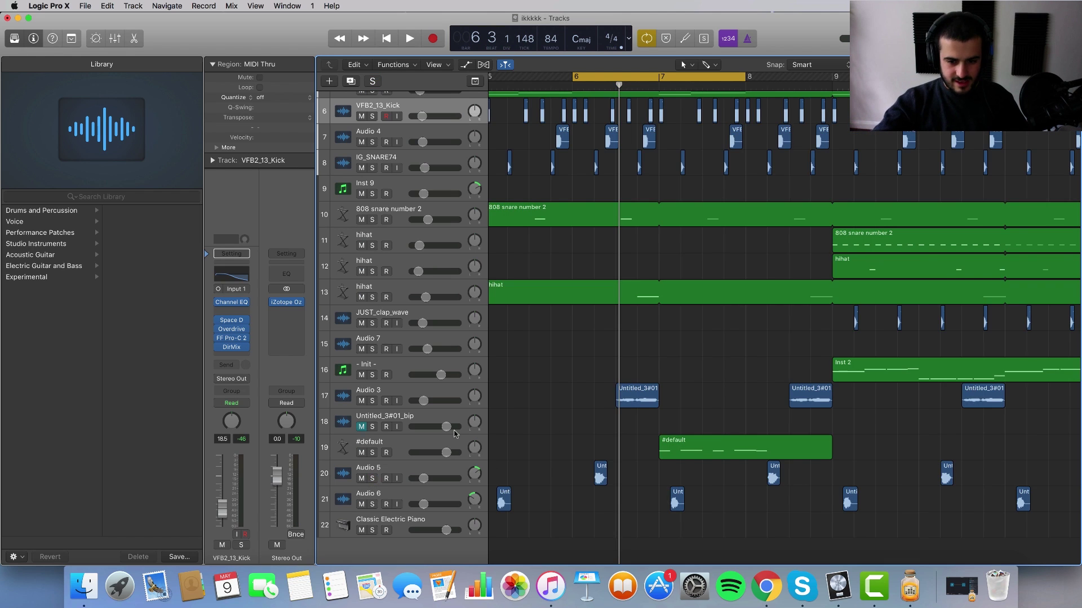
# Set the cycle range to bars 7 to 9, listen to the #default track soloed, and unsolo it
pyautogui.hscroll(5, 574, 95)
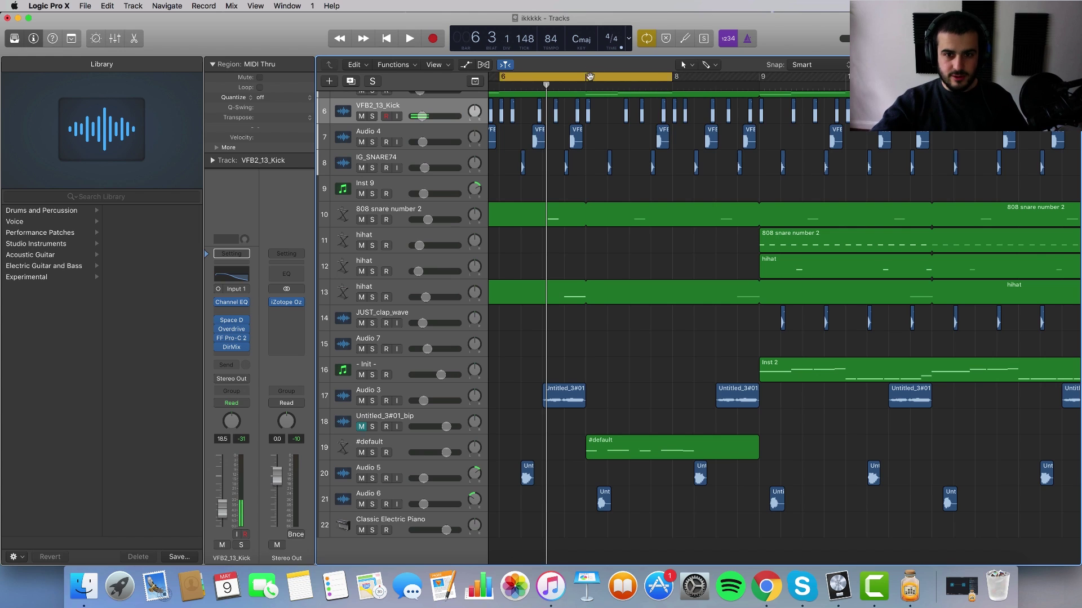
pyautogui.moveTo(589, 76); pyautogui.dragTo(676, 76)
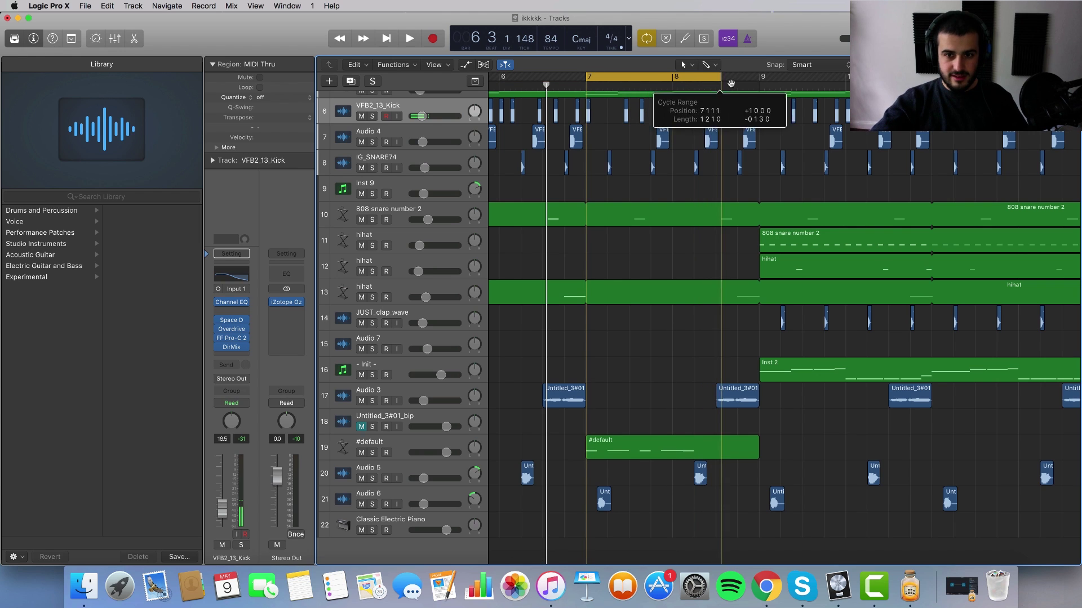
pyautogui.click(372, 454)
pyautogui.press('space')
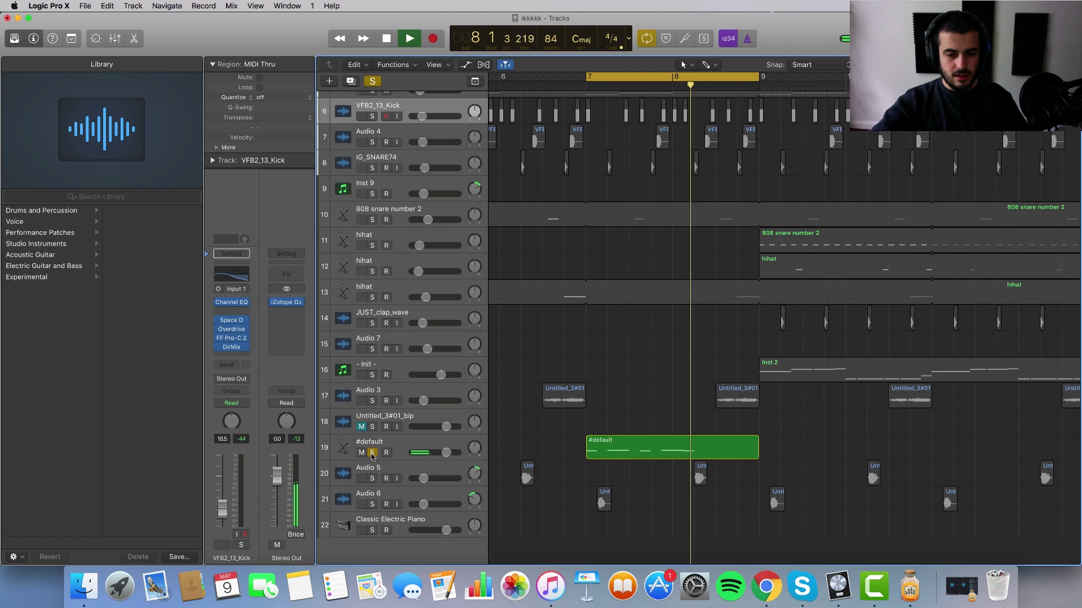
pyautogui.press('space')
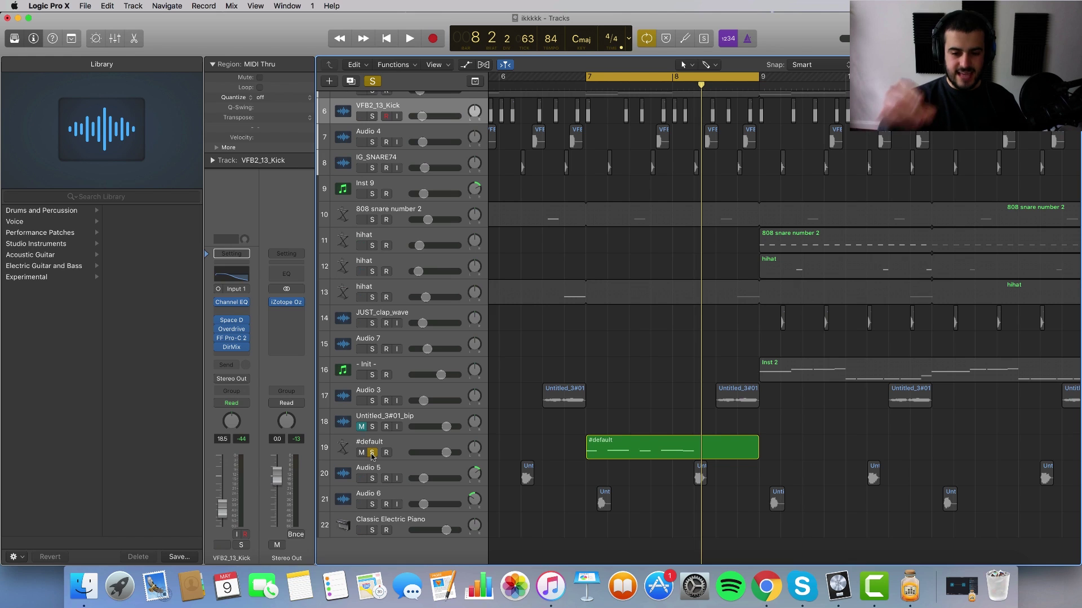
pyautogui.click(371, 453)
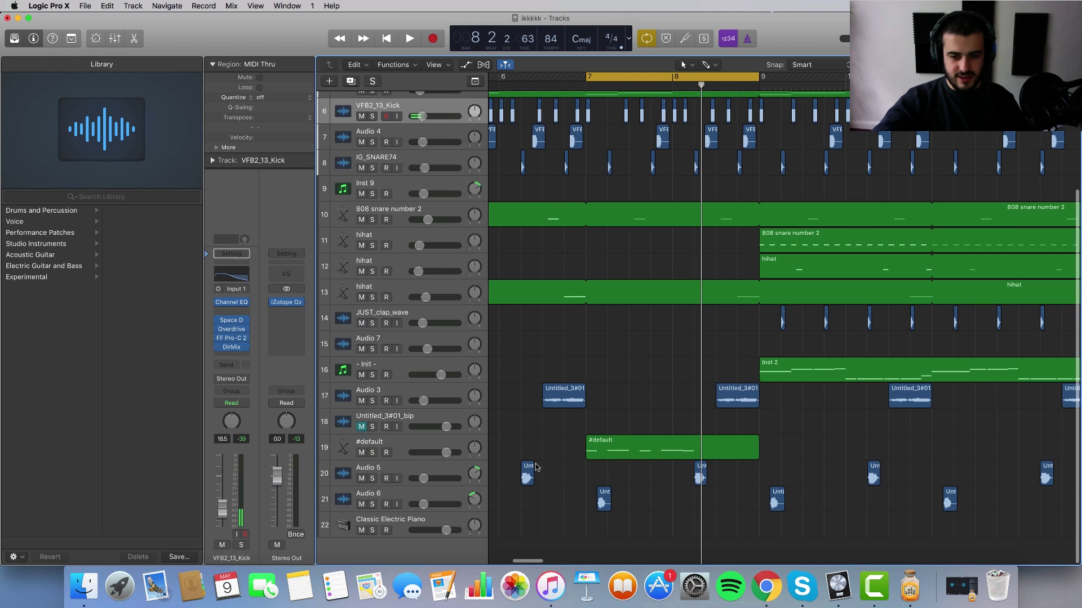
# Start the cycle range at bar 5, listen to the Audio 6 track soloed, and replay the section with it unsoloed
pyautogui.press('super+Left')
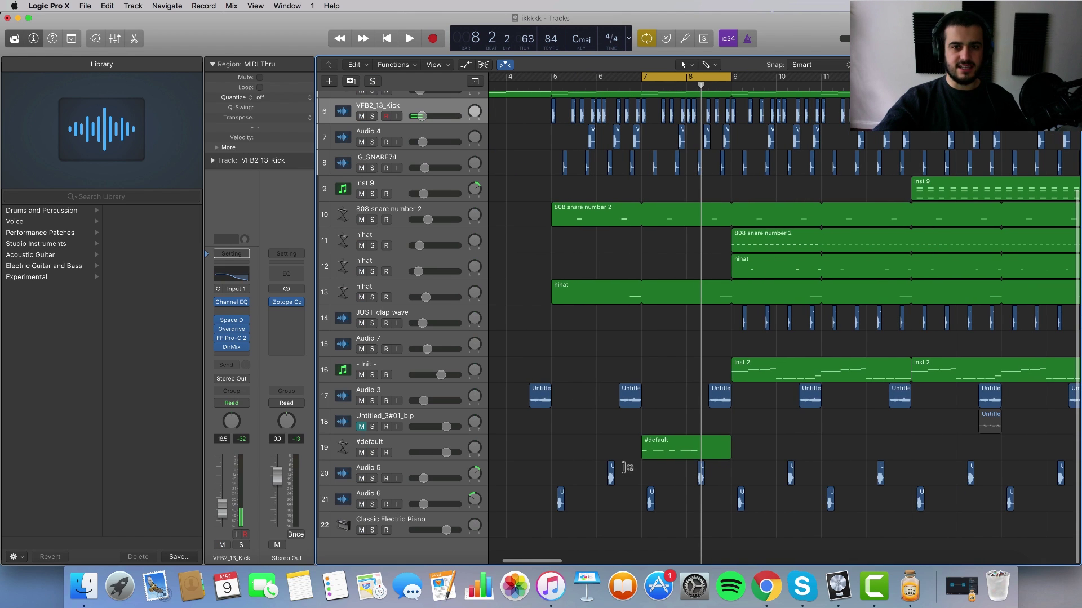
pyautogui.click(710, 451)
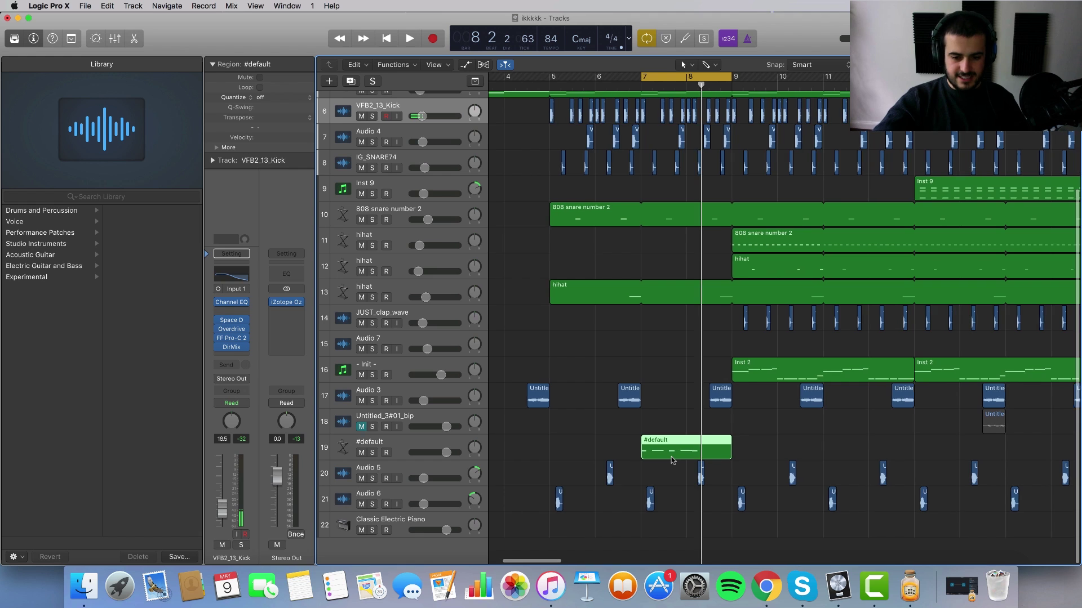
pyautogui.scroll(6, 671, 458)
pyautogui.hscroll(5, 671, 458)
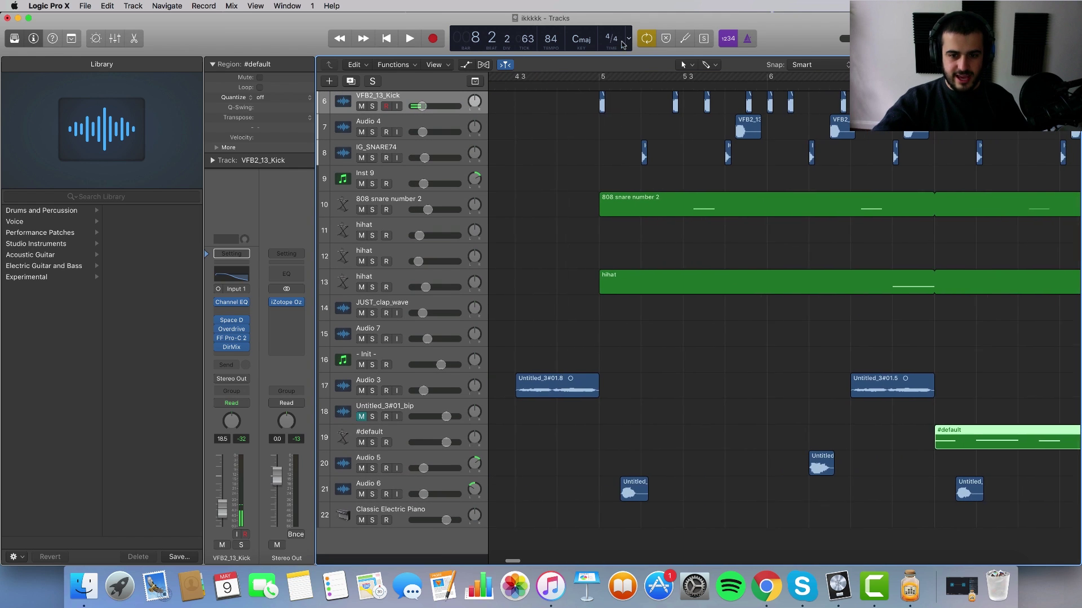
pyautogui.scroll(1, 671, 457)
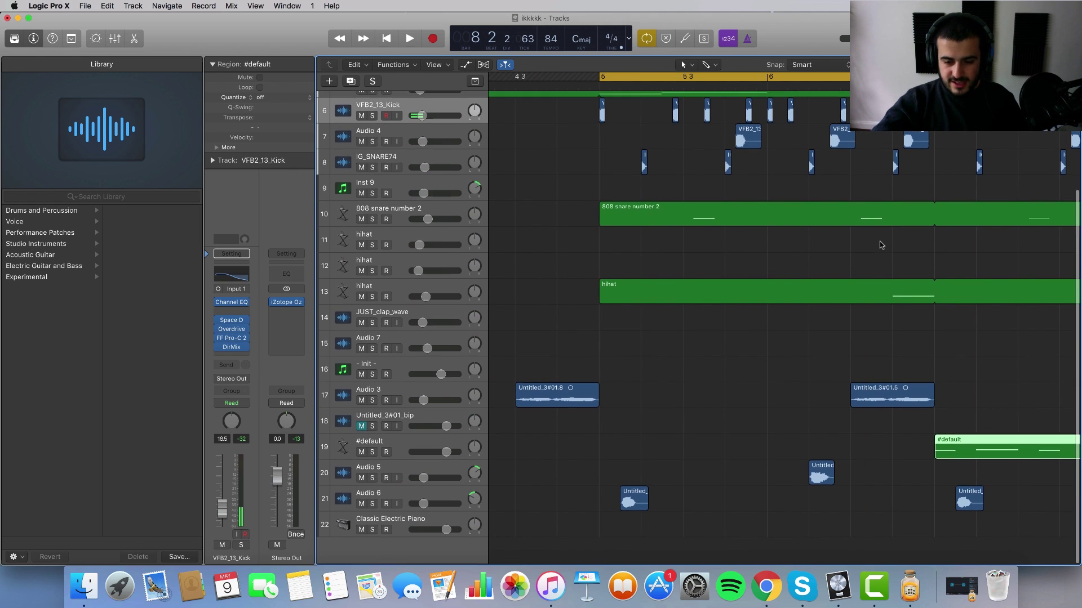
pyautogui.click(388, 495)
pyautogui.press('s')
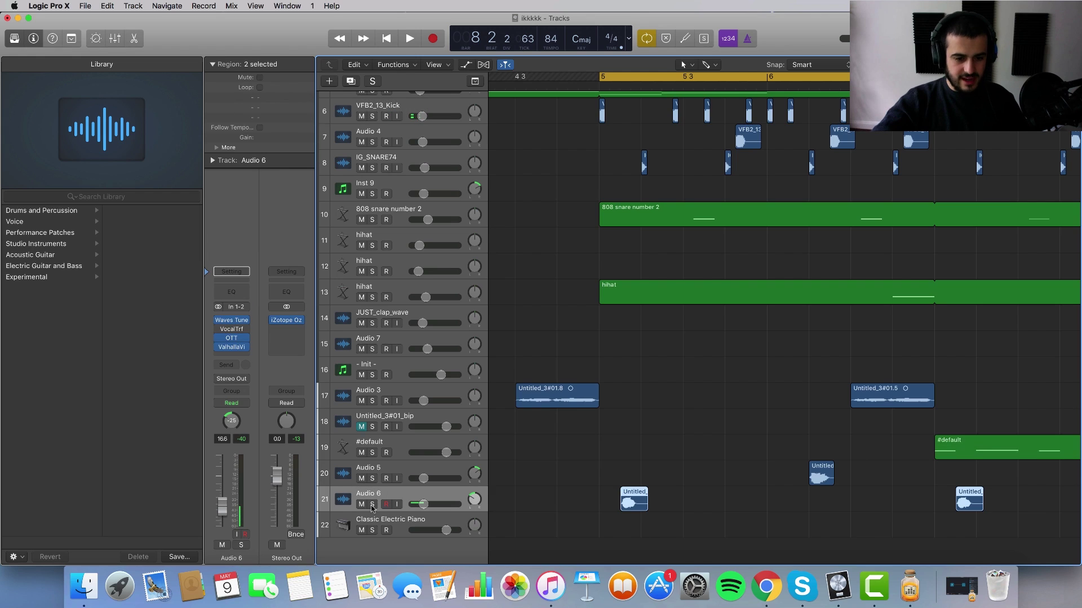
pyautogui.press('space')
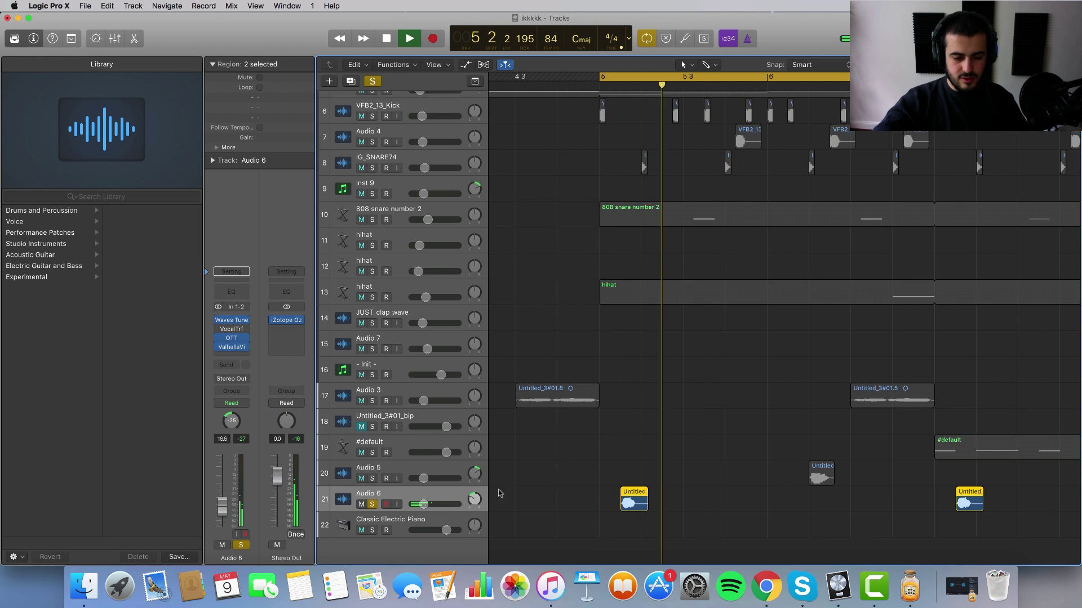
pyautogui.click(375, 506)
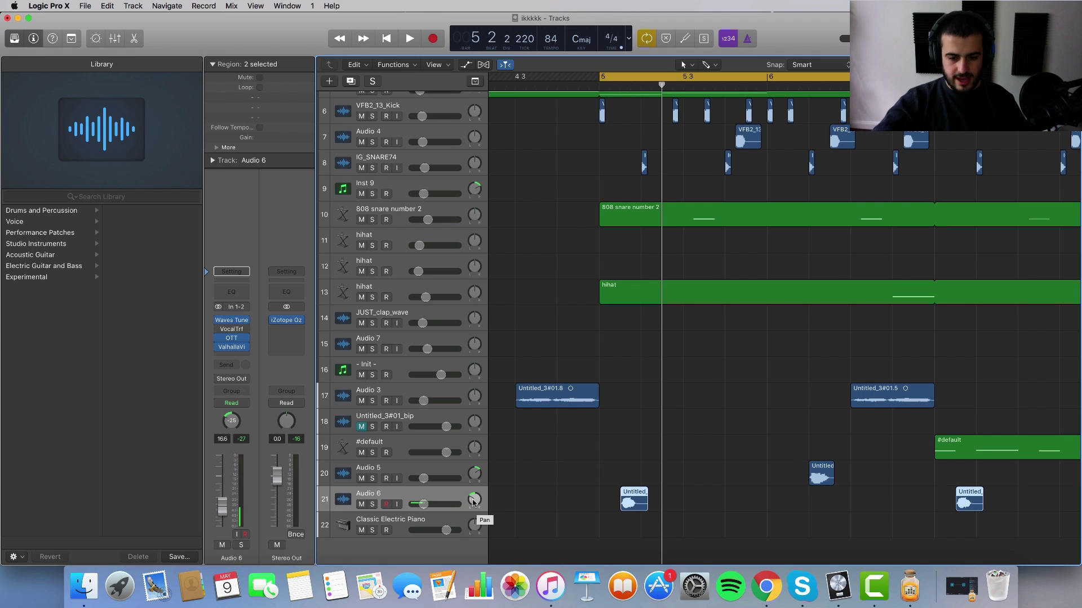
pyautogui.press('space')
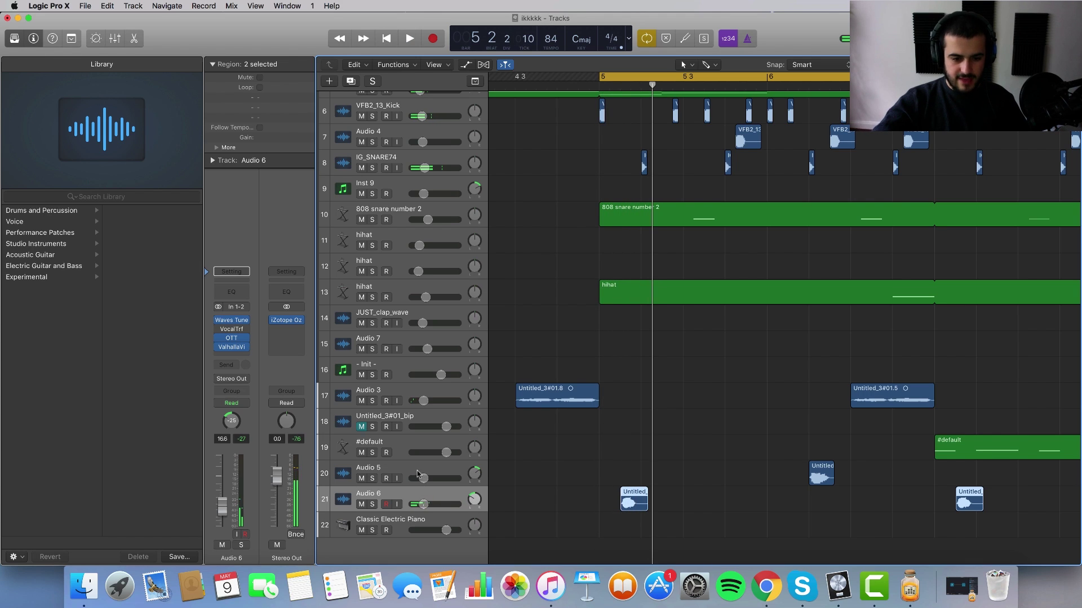
# Select the Audio 5 track, start the cycle range at bar 6, and listen to its clip within the full mix
pyautogui.click(417, 473)
pyautogui.press('.')
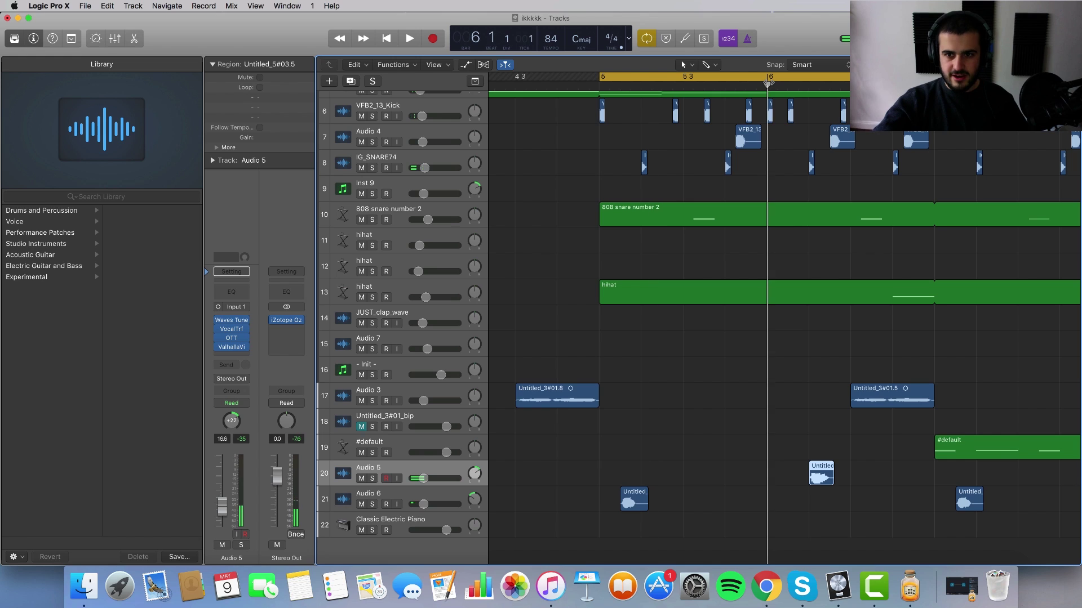
pyautogui.press('space')
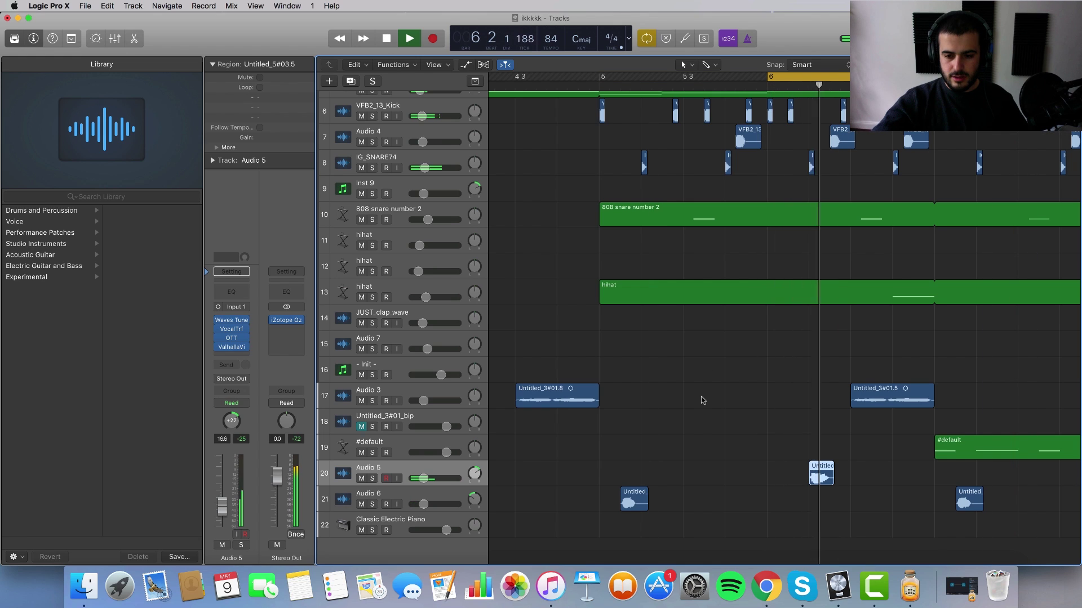
pyautogui.press('space')
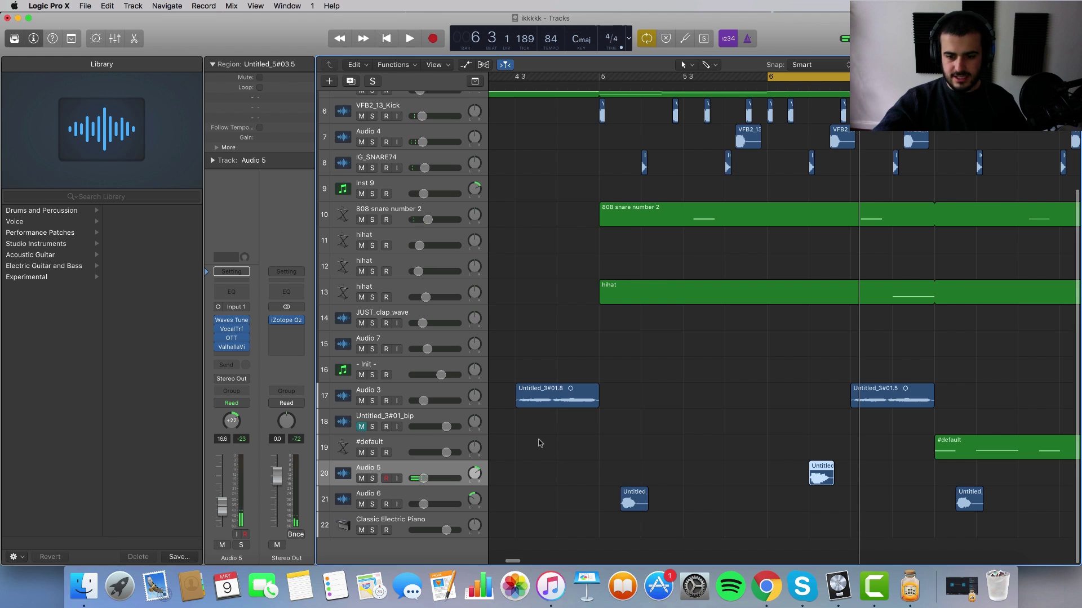
# Add a new audio track below the last one, delete the Classic Electric Piano track, and solo the new track
pyautogui.scroll(-5, 539, 443)
pyautogui.click(407, 504)
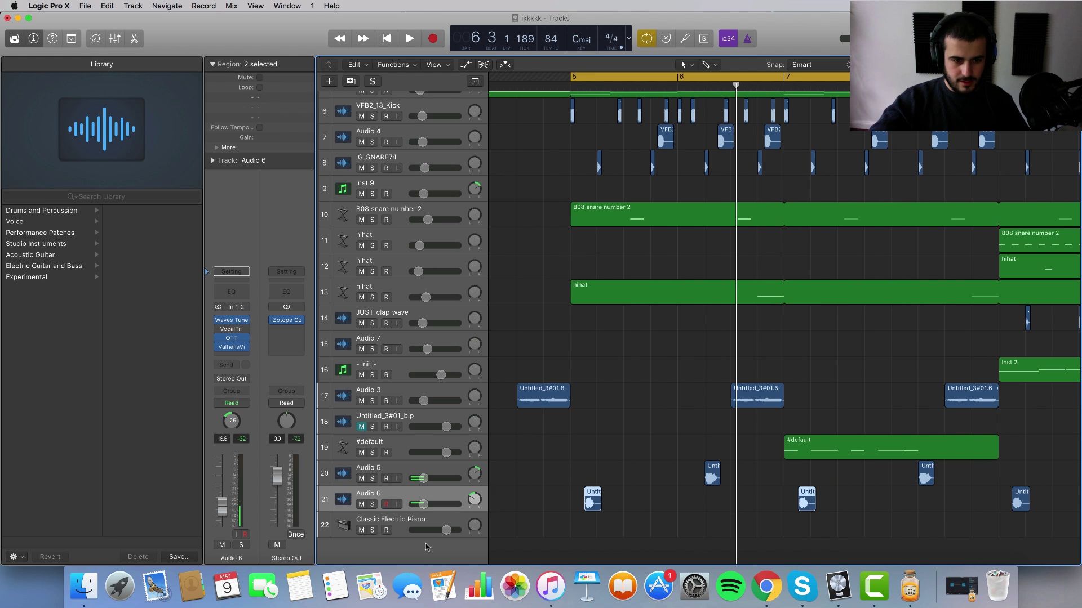
pyautogui.doubleClick(425, 546)
pyautogui.click(397, 494)
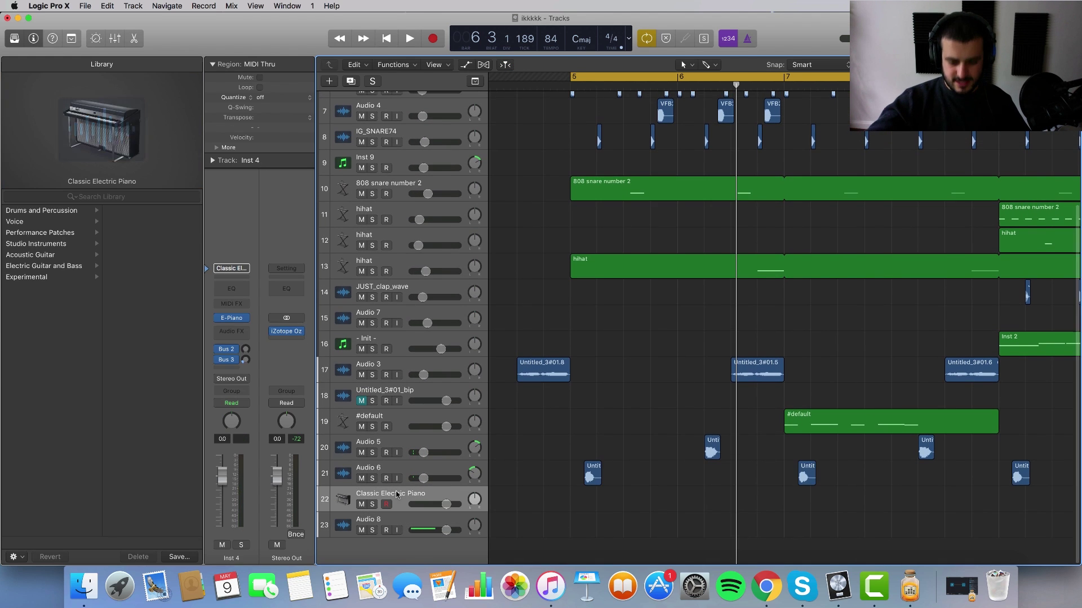
pyautogui.press('super+BackSpace')
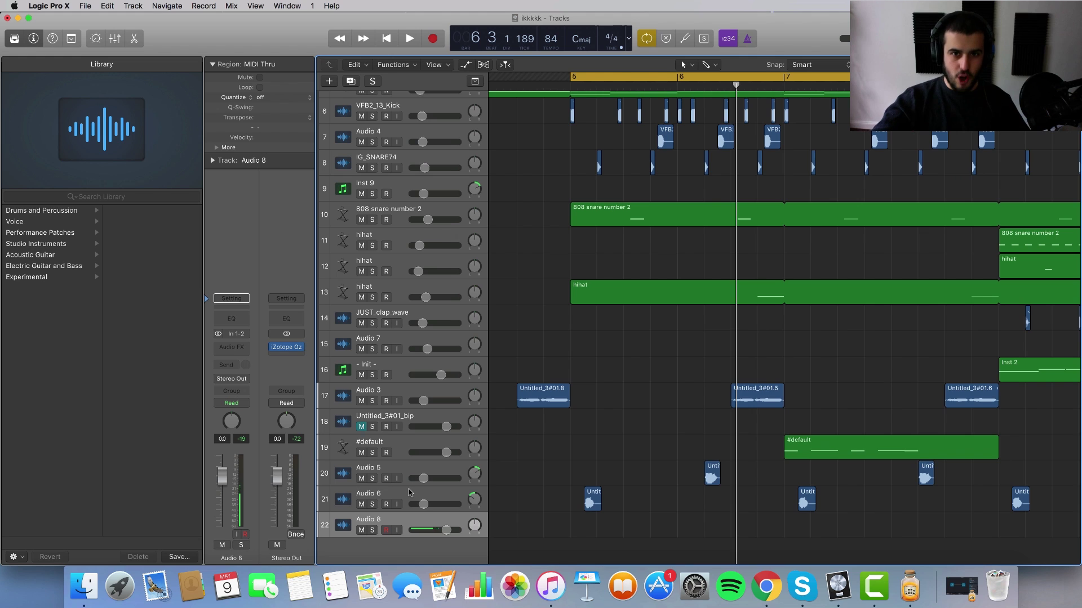
pyautogui.click(372, 530)
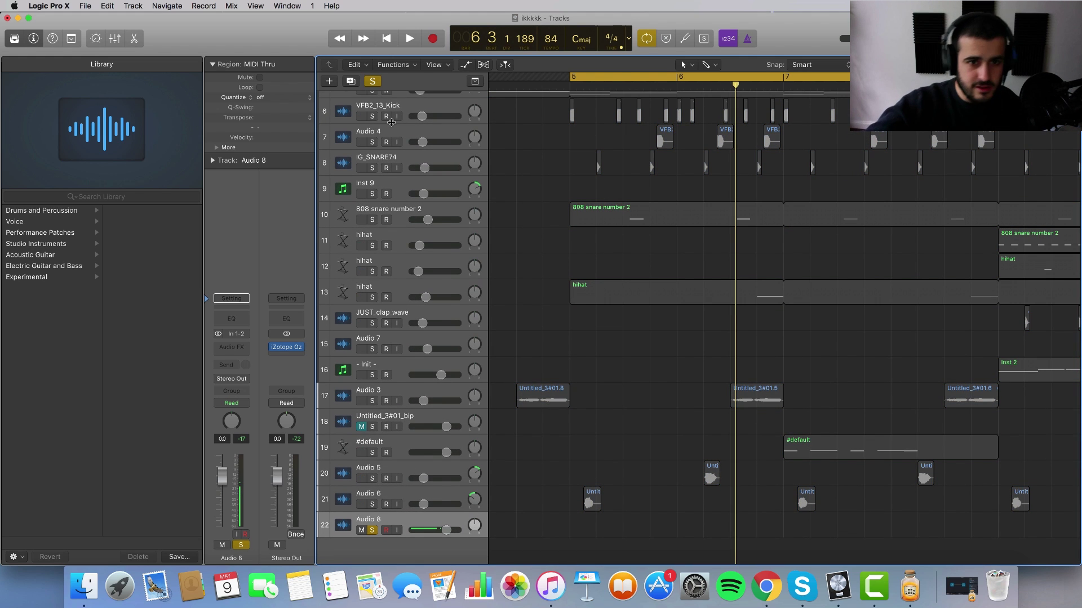
pyautogui.click(435, 37)
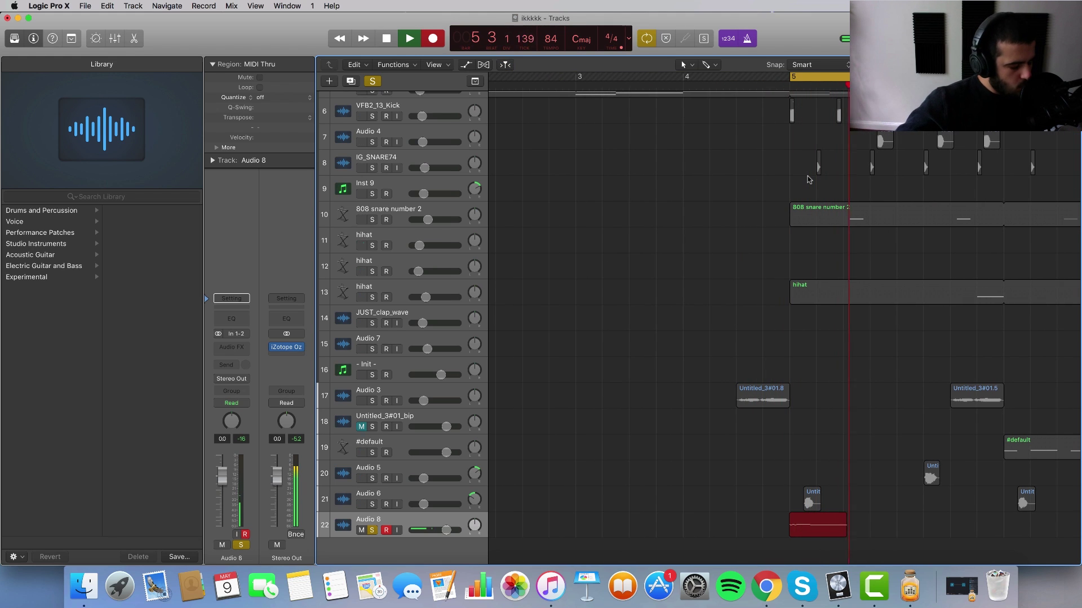
pyautogui.press('space')
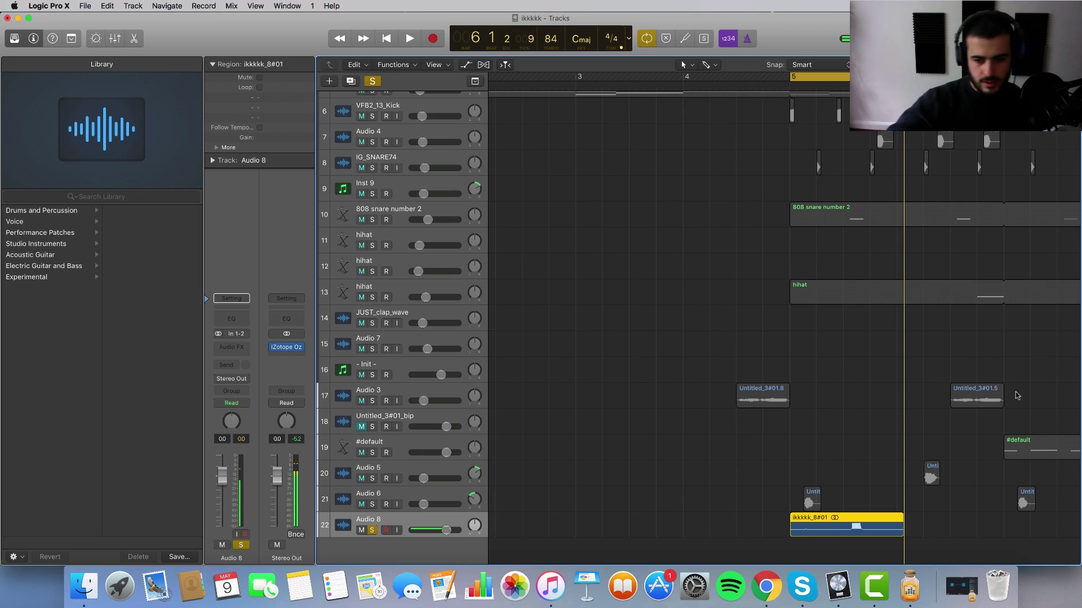
pyautogui.press('BackSpace')
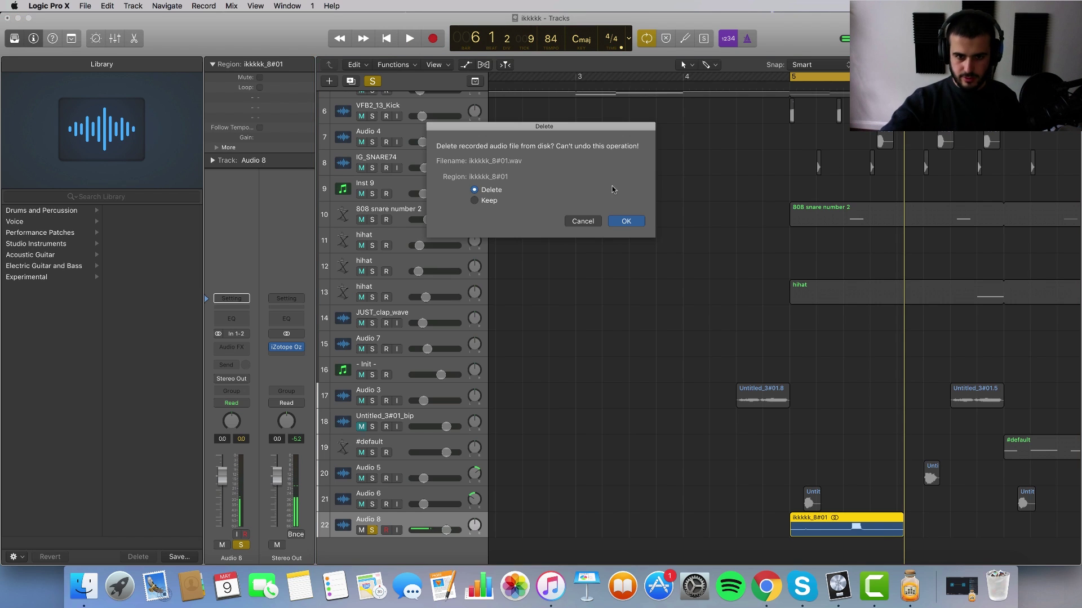
pyautogui.click(627, 220)
# Record a vocal take from mono Input 1 on the Audio 8 track at bar 5 and trim its end after the first sound
pyautogui.click(218, 334)
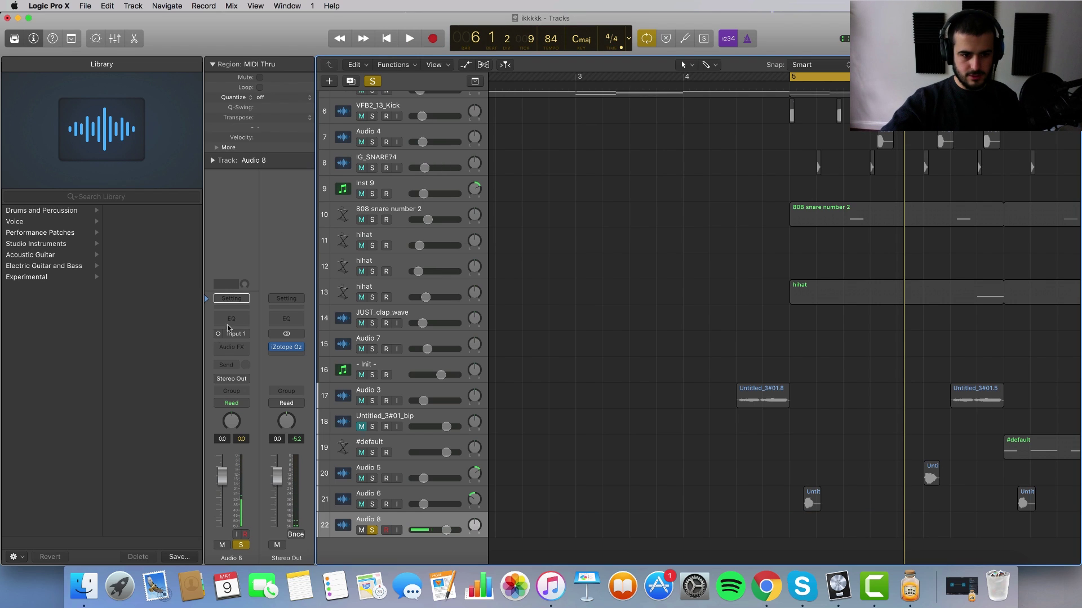
pyautogui.click(433, 40)
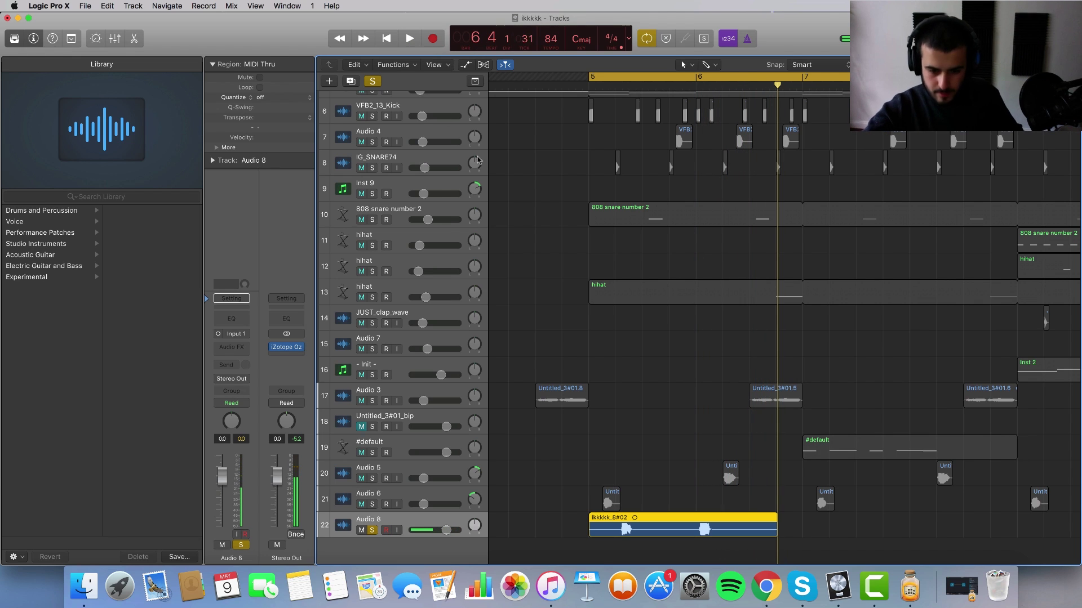
pyautogui.press('space')
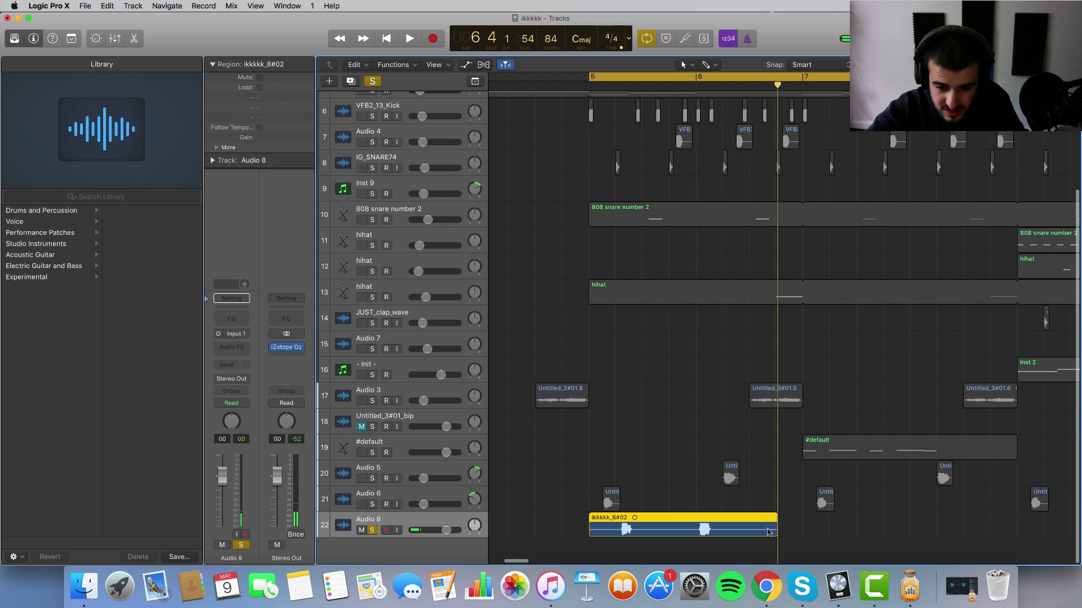
pyautogui.moveTo(774, 532); pyautogui.dragTo(651, 538)
# Start the cycle range at 5 2, just before the recorded sound, and listen to the Audio 8 track soloed
pyautogui.click(372, 530)
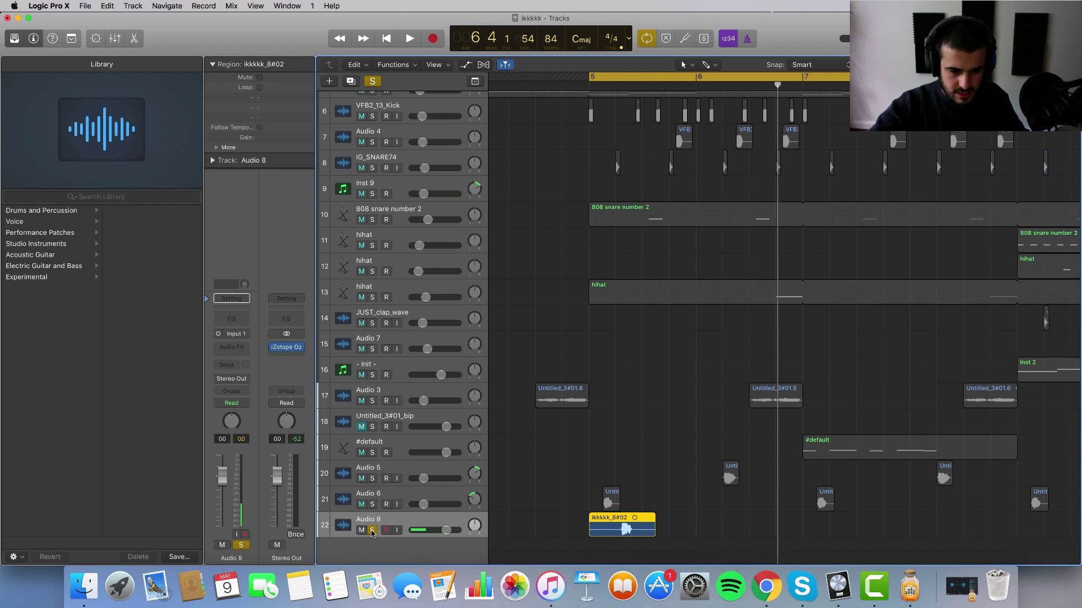
pyautogui.scroll(5, 580, 471)
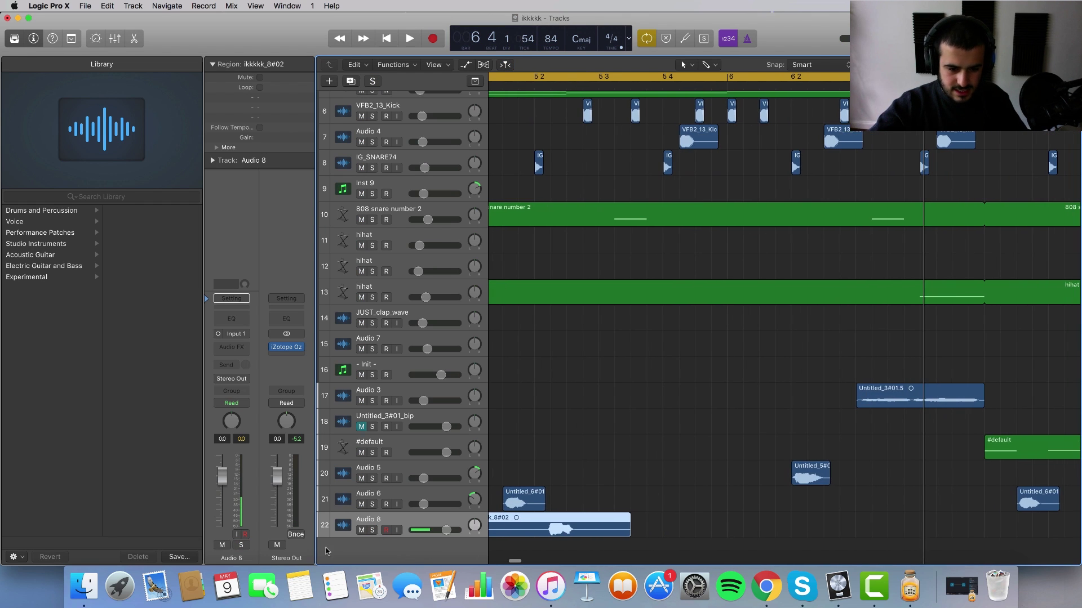
pyautogui.click(371, 530)
pyautogui.hscroll(-2, 580, 406)
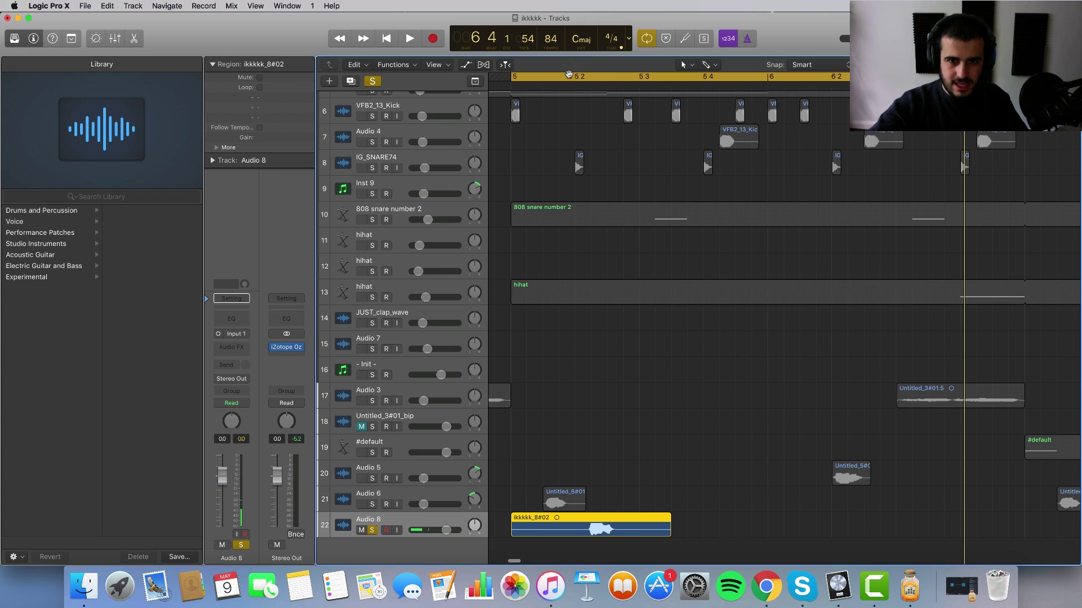
pyautogui.moveTo(569, 74); pyautogui.dragTo(628, 74)
pyautogui.press('space')
pyautogui.press('space')
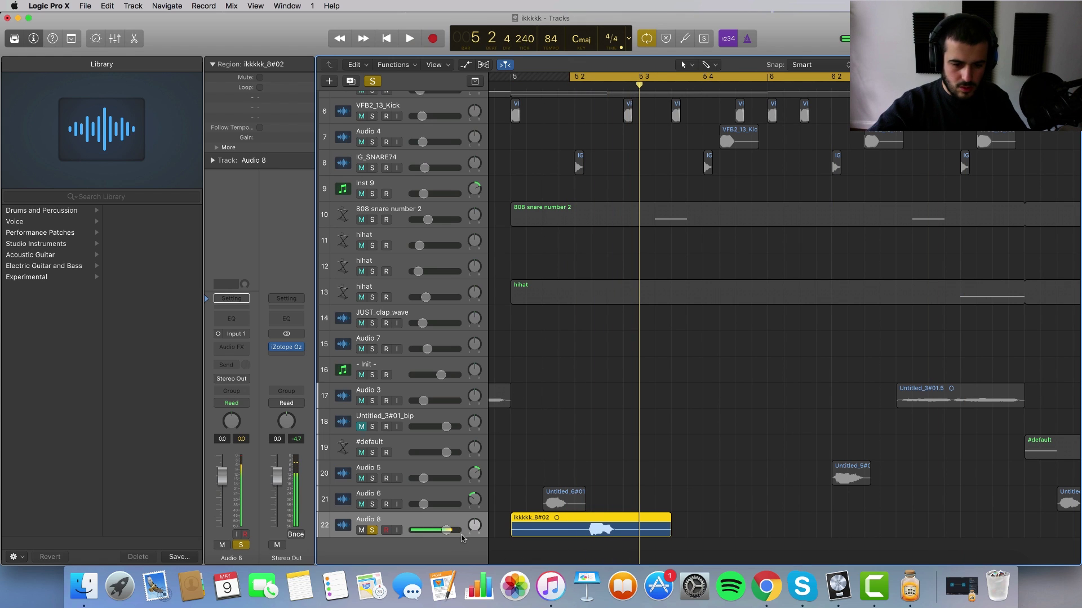
# Lower the Audio 8 track's volume to -18.5 dB and replay the recorded sound
pyautogui.moveTo(446, 530); pyautogui.dragTo(435, 530)
pyautogui.moveTo(400, 561); pyautogui.dragTo(412, 538)
pyautogui.press('space')
pyautogui.press('space')
# Switch the Audio 8 channel to stereo input In 1-2, listen to it, and insert the OTT plug-in in stereo
pyautogui.click(218, 333)
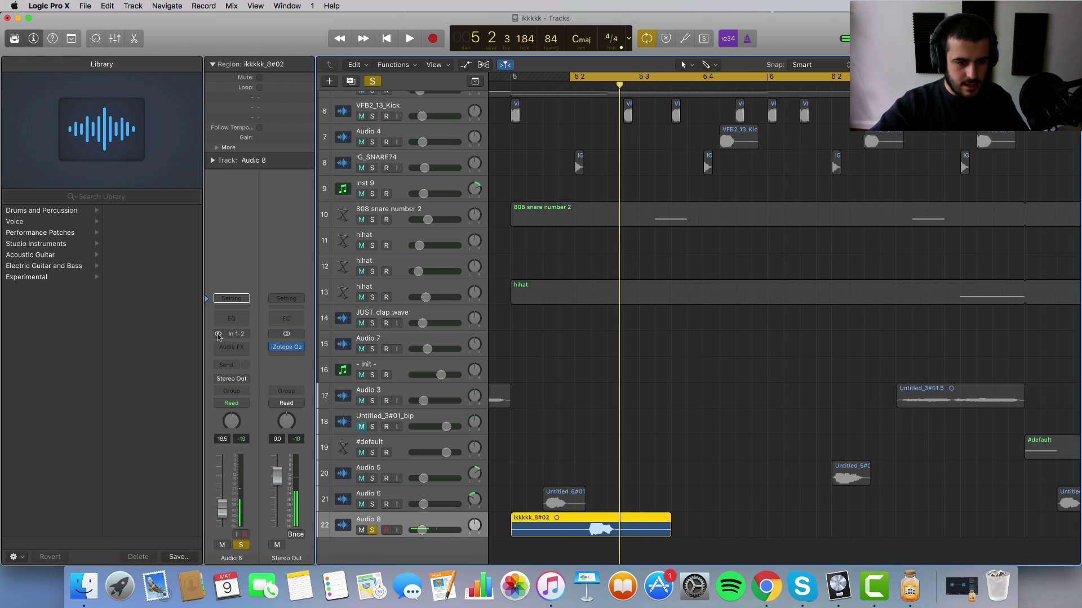
pyautogui.press('space')
pyautogui.press('space')
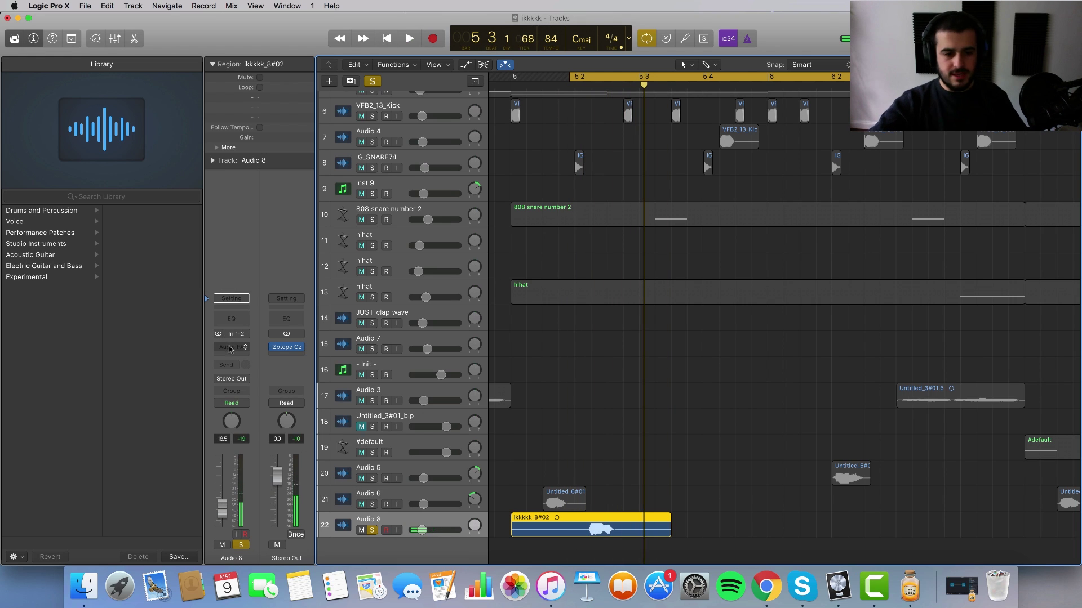
pyautogui.click(230, 347)
pyautogui.moveTo(293, 384)
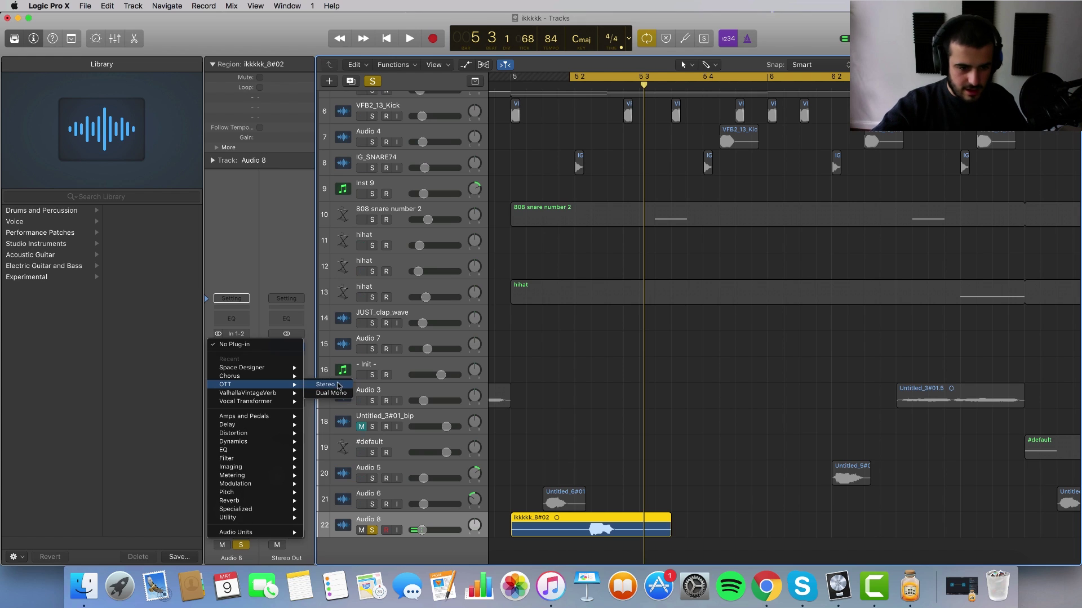
pyautogui.click(327, 385)
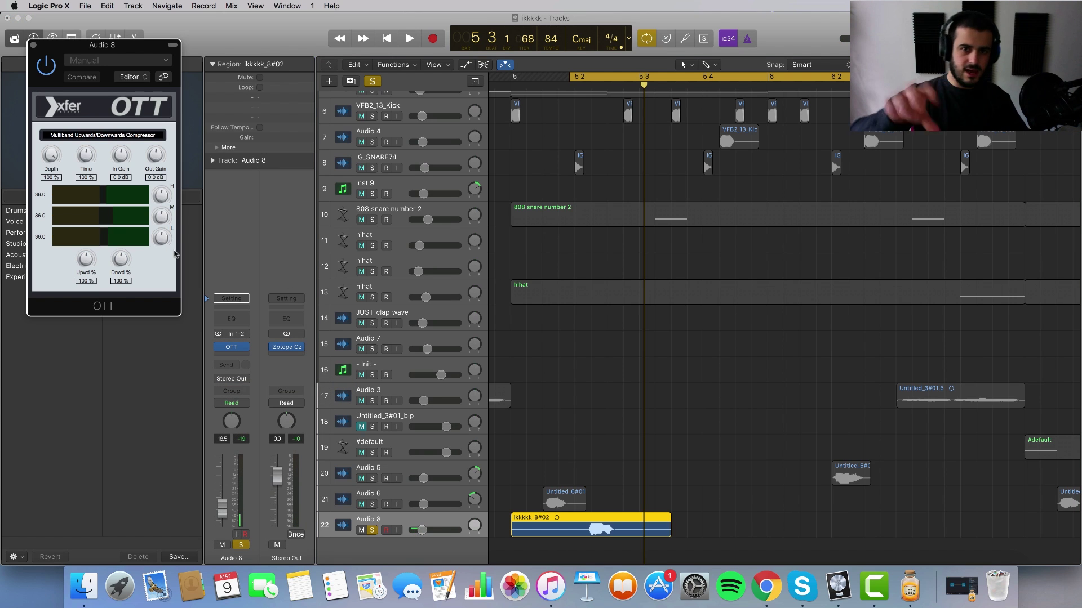
# Set OTT's Depth to 28 % and listen to the compressed vocal sound
pyautogui.moveTo(54, 153); pyautogui.dragTo(190, 475)
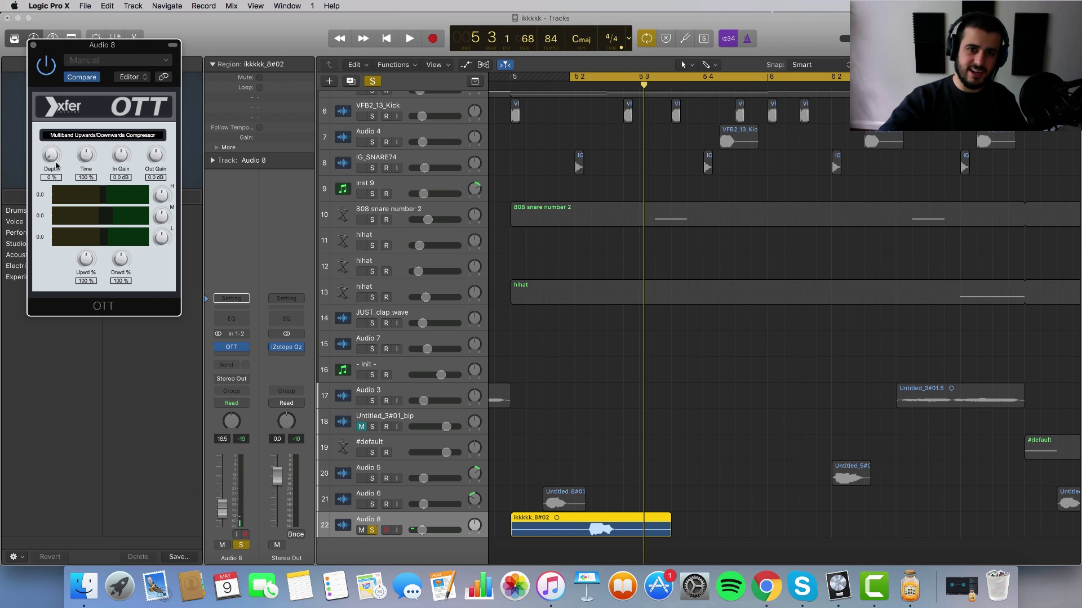
pyautogui.moveTo(57, 165); pyautogui.dragTo(51, 152)
pyautogui.press('space')
pyautogui.press('space')
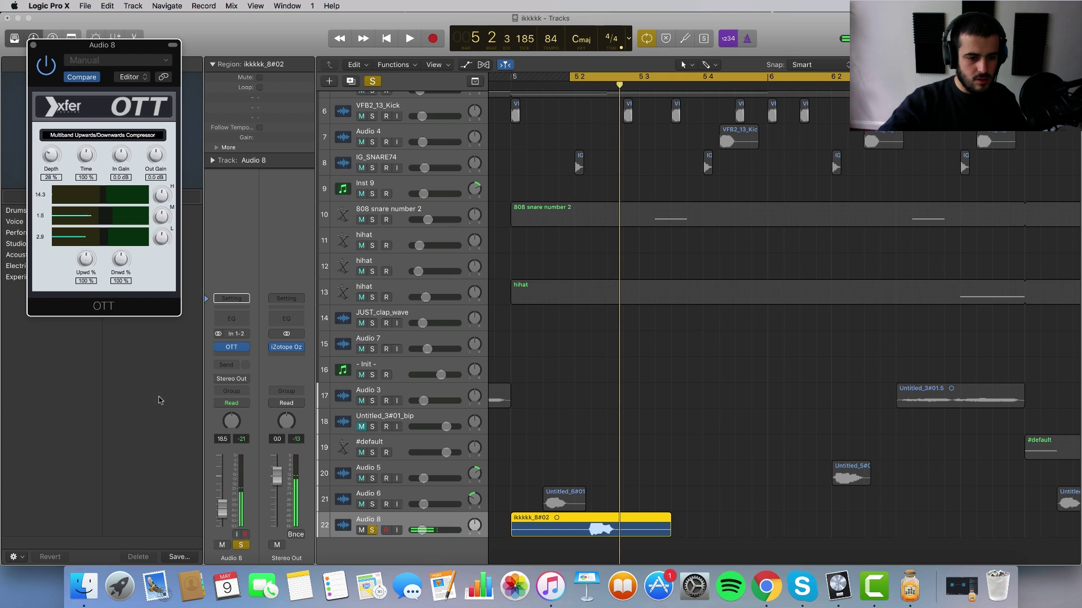
# Lower the Audio 8 volume to -26.5 dB, set OTT's Depth to 41 %, and close the plug-in window after listening
pyautogui.moveTo(422, 530); pyautogui.dragTo(416, 531)
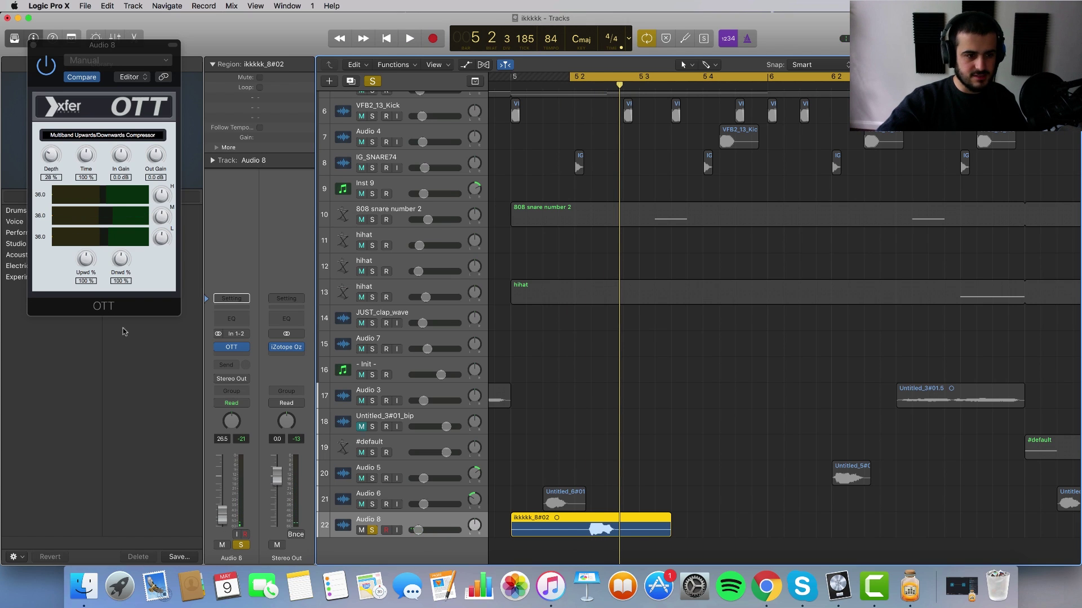
pyautogui.moveTo(57, 152); pyautogui.dragTo(50, 150)
pyautogui.press('space')
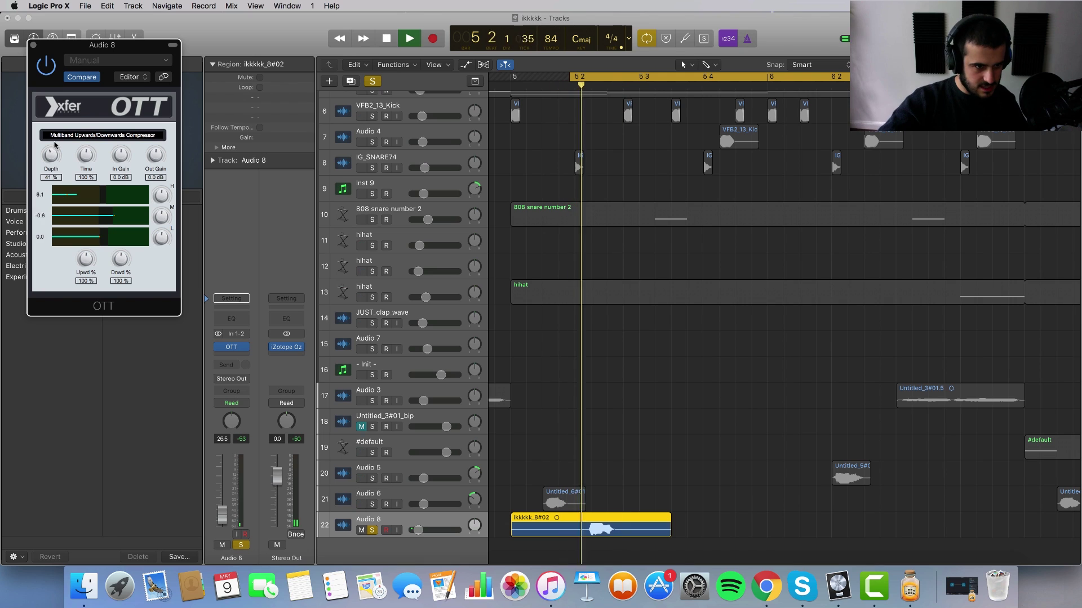
pyautogui.press('space')
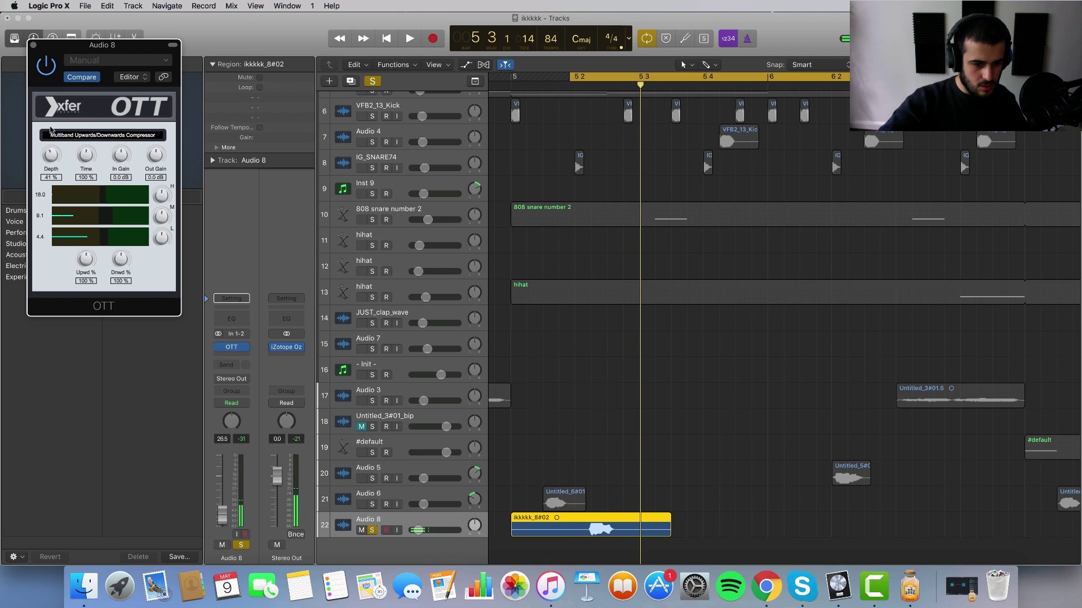
pyautogui.click(32, 45)
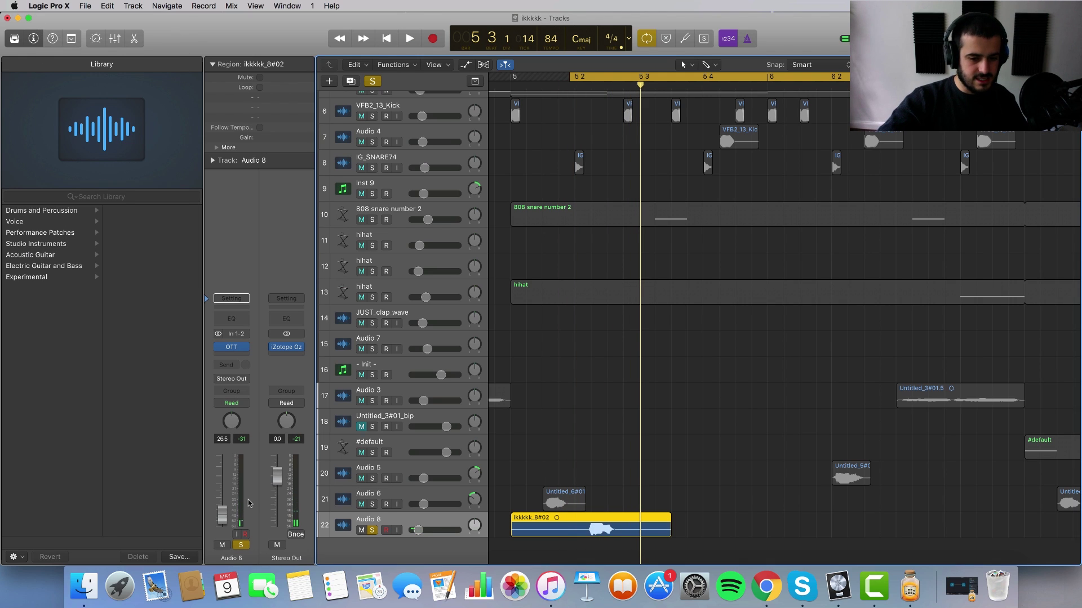
# Raise the Audio 8 track's volume to -22.0 dB and replay the recorded sound
pyautogui.moveTo(222, 517); pyautogui.dragTo(224, 513)
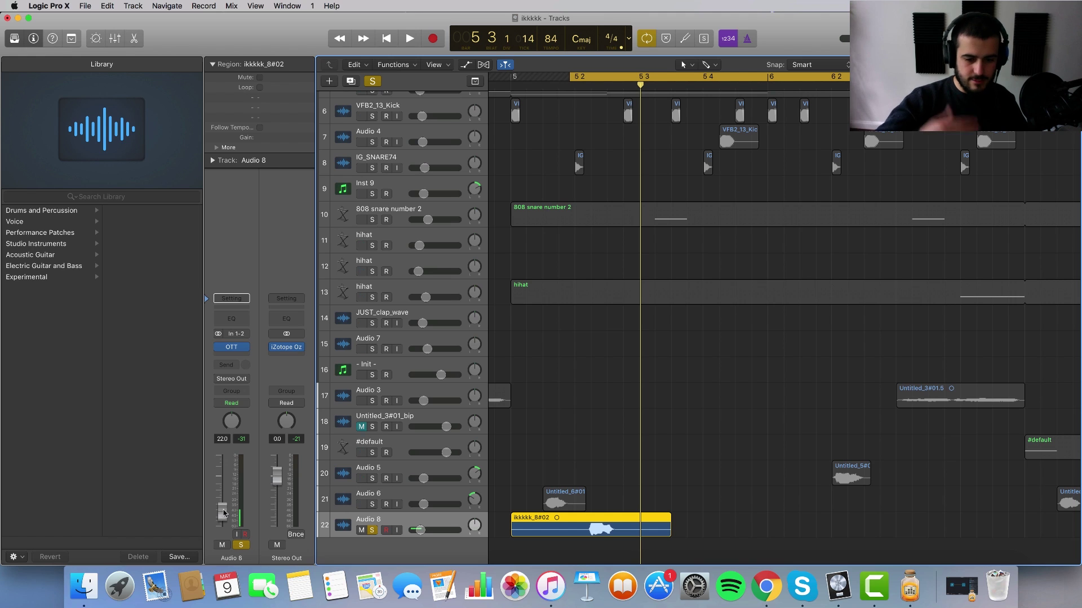
pyautogui.press('space')
pyautogui.press('space')
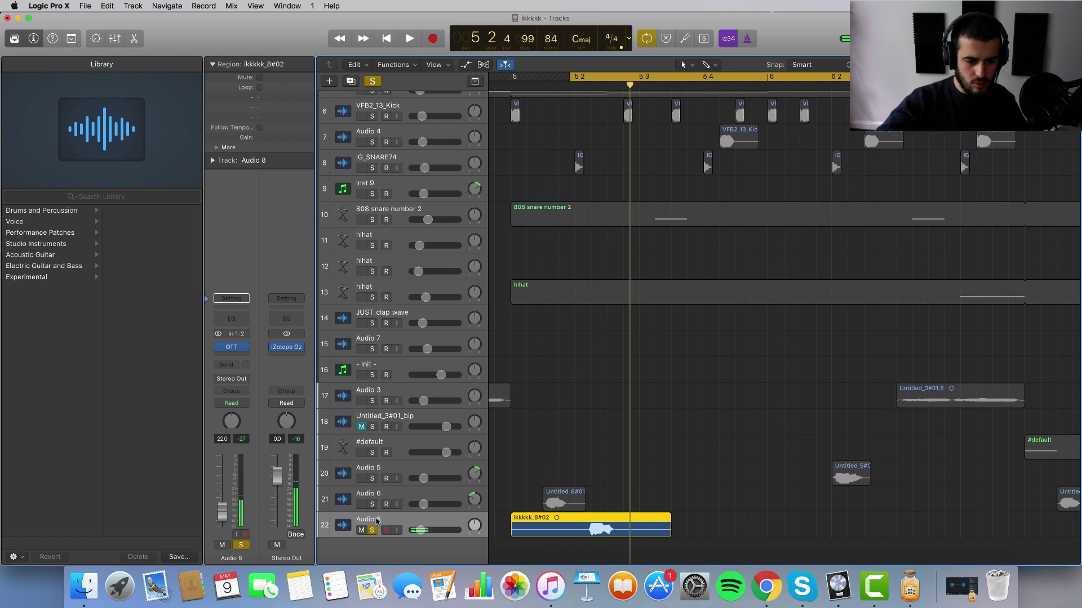
# Compare with the original sample by soloing and playing the Audio 6 track, and return the solo to Audio 8
pyautogui.click(372, 530)
pyautogui.click(372, 505)
pyautogui.press('space')
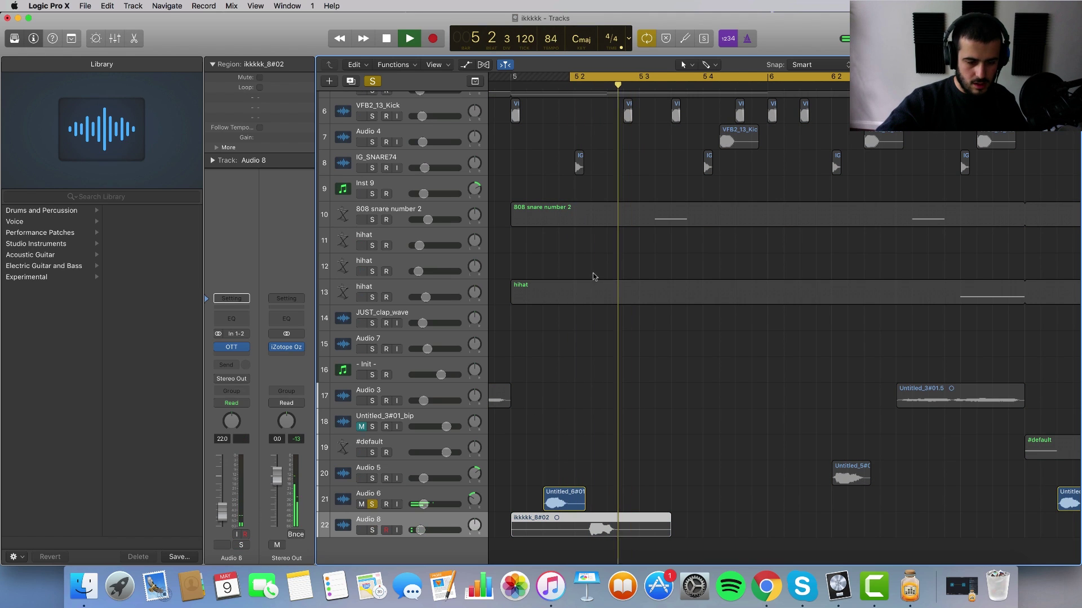
pyautogui.press('space')
pyautogui.press('space')
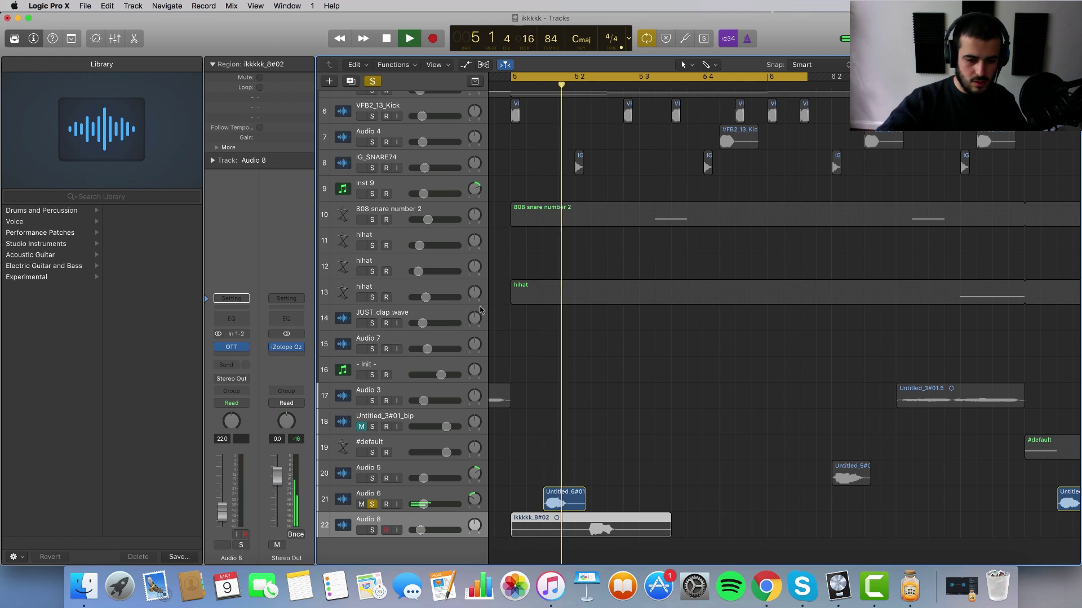
pyautogui.click(372, 505)
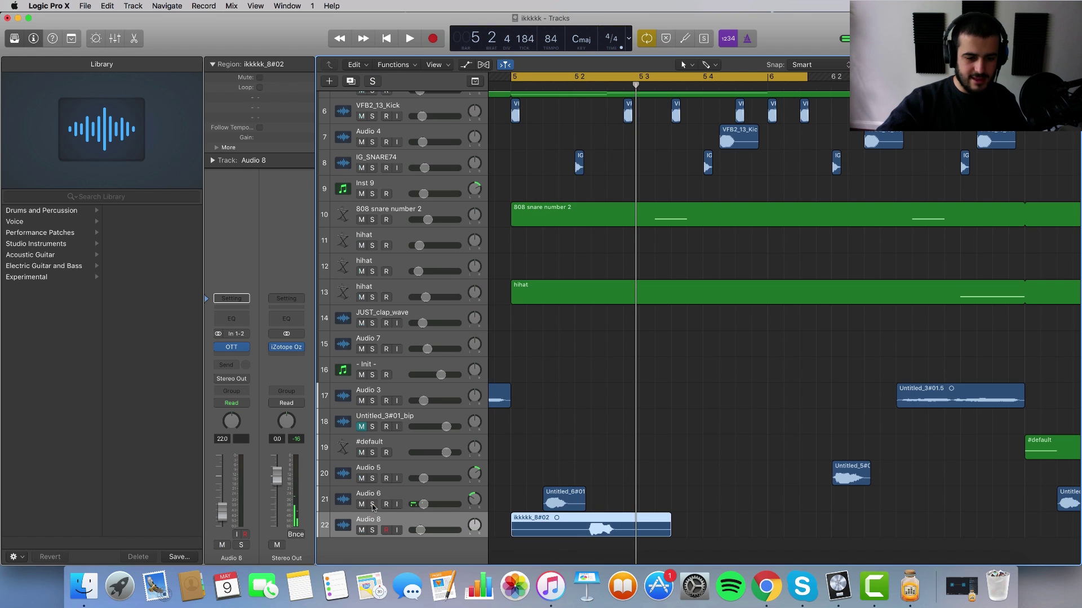
pyautogui.click(372, 530)
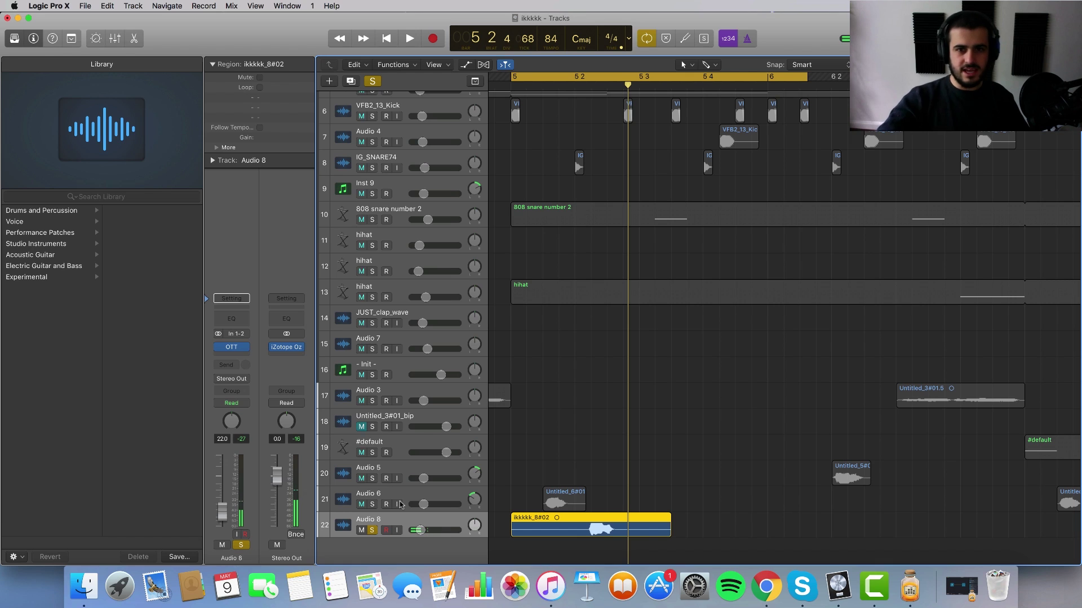
# Insert a stereo Space Designer reverb on Audio 8 and load its 02.0s Dark Chamber preset from the Large Spaces rooms
pyautogui.click(235, 354)
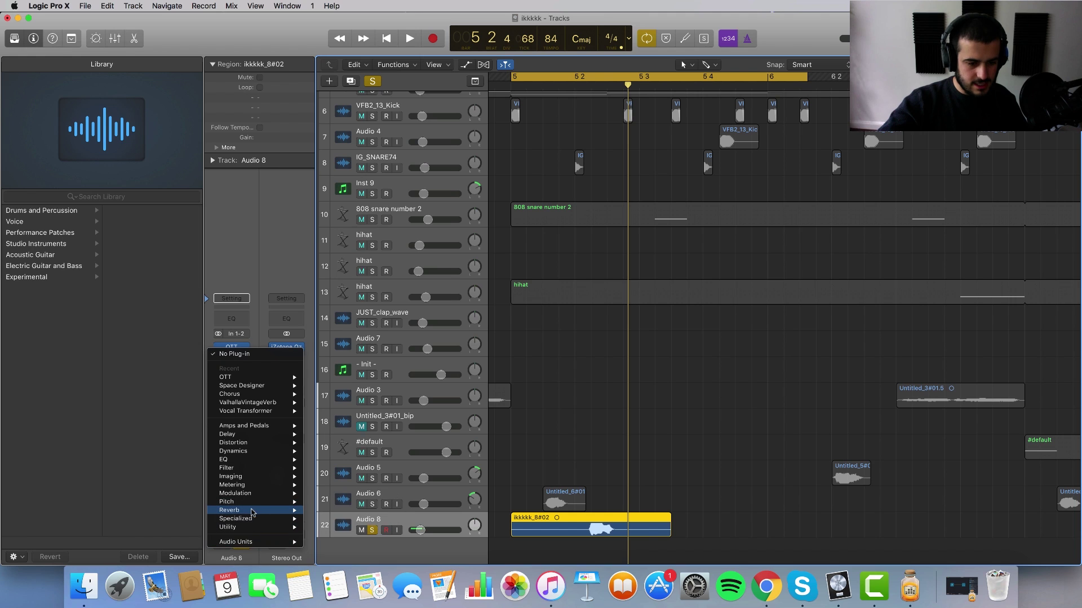
pyautogui.moveTo(251, 512)
pyautogui.moveTo(366, 536)
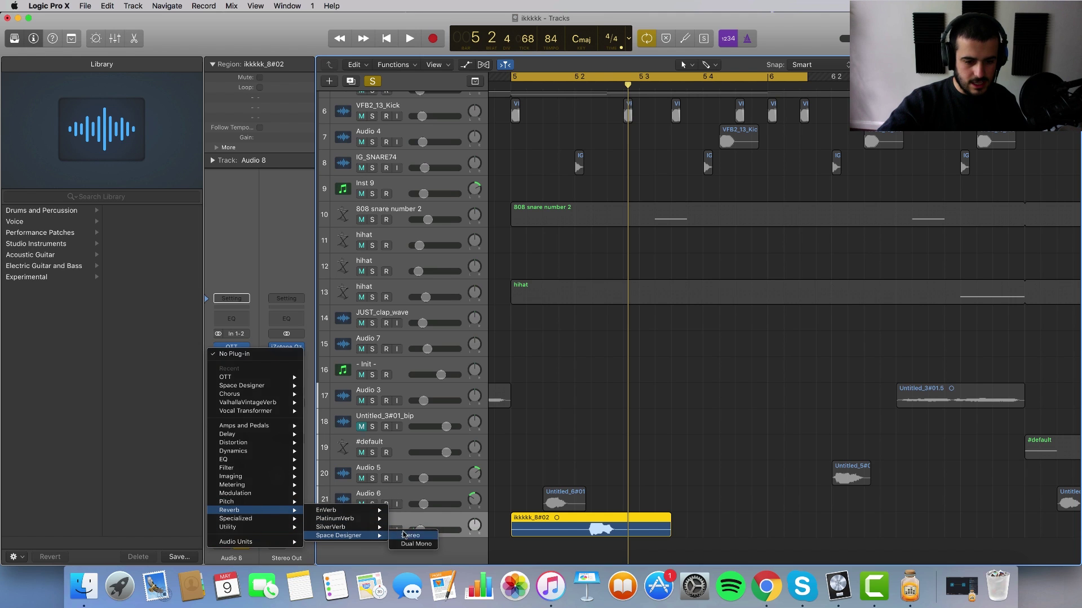
pyautogui.click(403, 535)
pyautogui.click(103, 61)
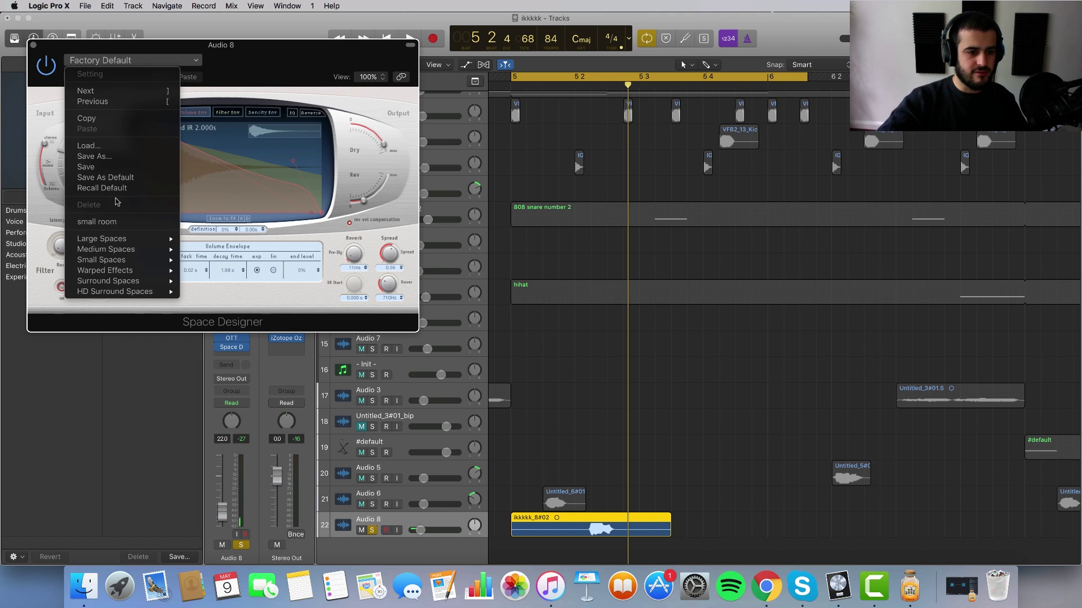
pyautogui.moveTo(117, 240)
pyautogui.moveTo(261, 241)
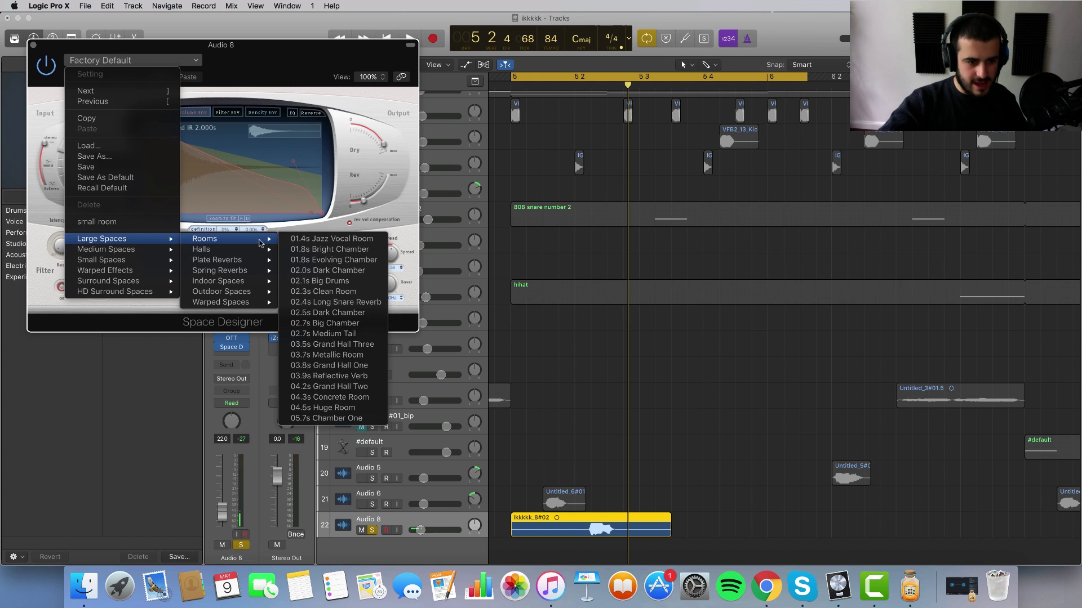
pyautogui.click(351, 271)
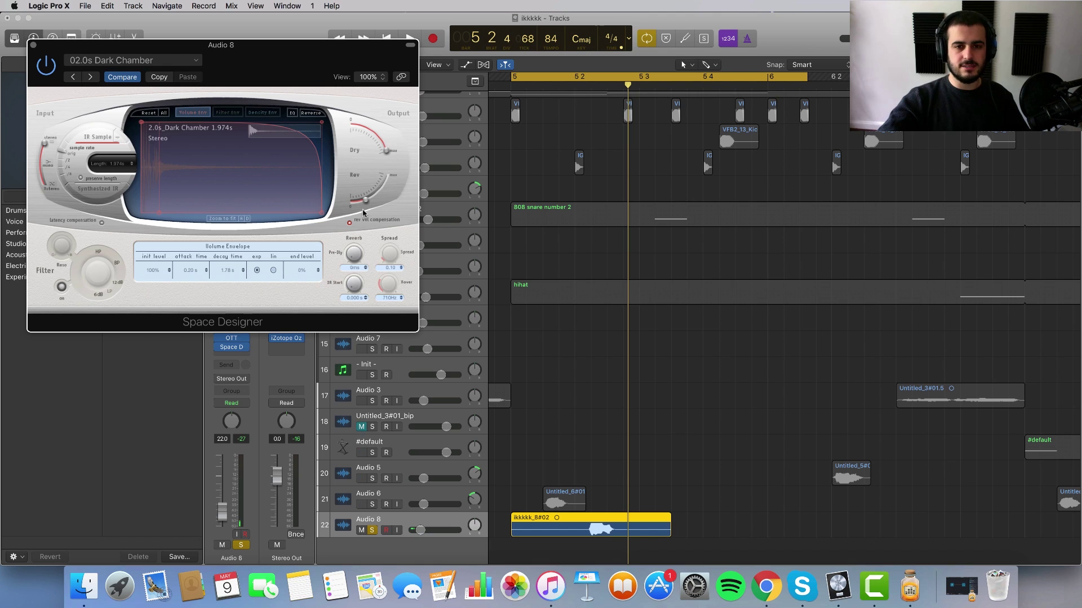
# Play the soloed vocal sound and slightly lower Space Designer's Rev level while listening
pyautogui.press('space')
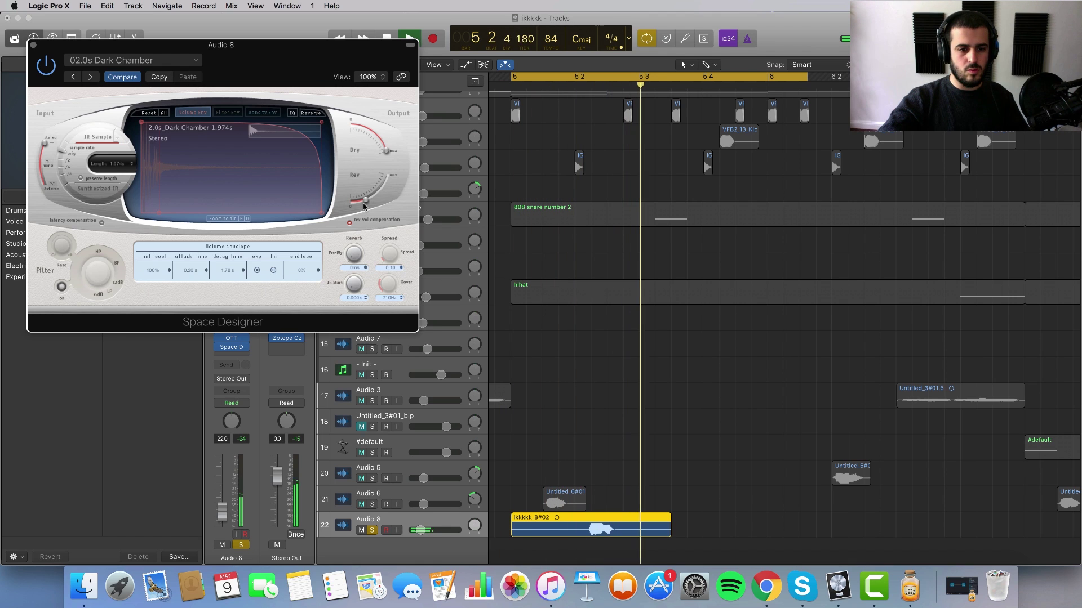
pyautogui.moveTo(363, 207)
pyautogui.press('space')
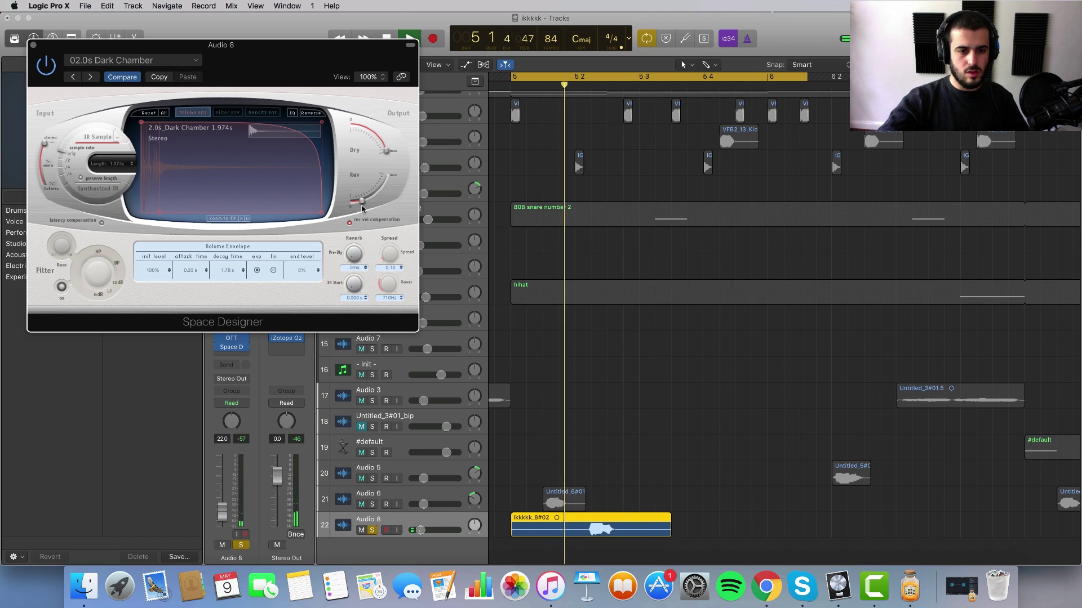
pyautogui.press('space')
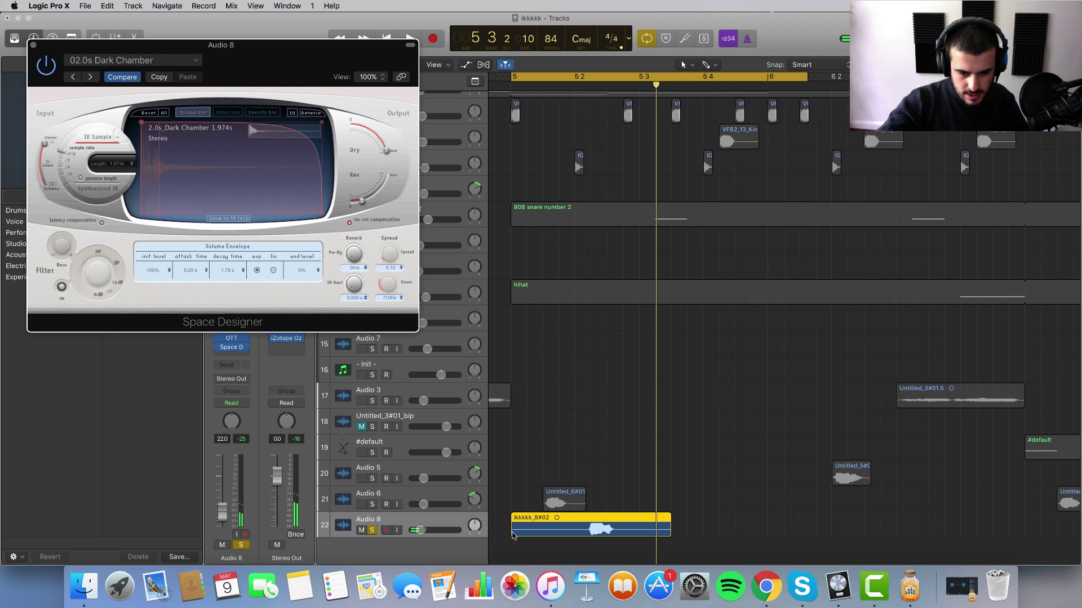
# Trim both ends of the ikkkkk_8#02 region to the recorded sound, replay it, and close Space Designer
pyautogui.moveTo(511, 535); pyautogui.dragTo(586, 539)
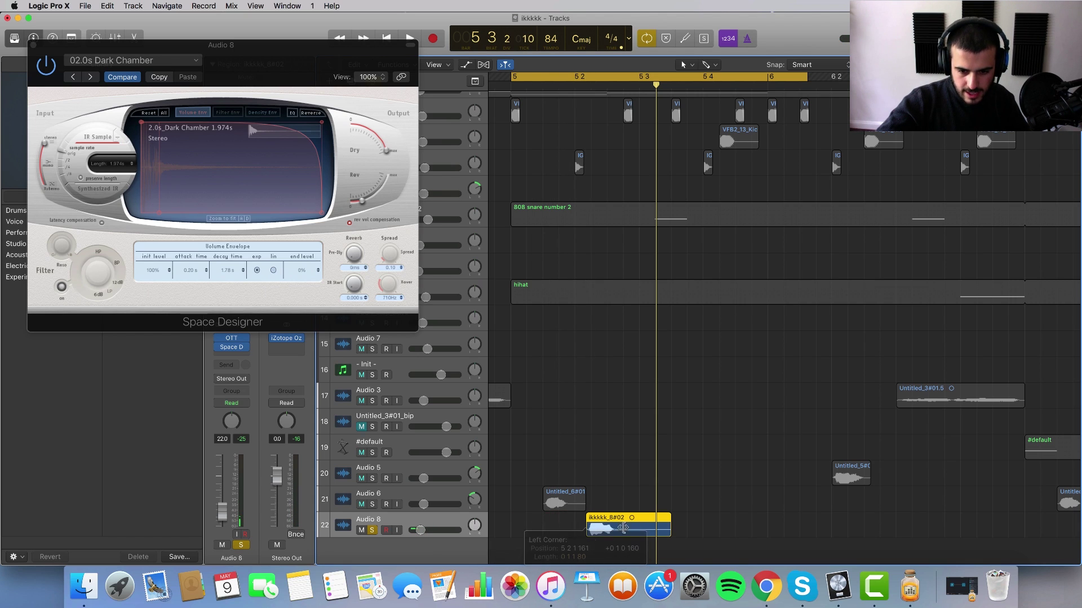
pyautogui.moveTo(666, 530); pyautogui.dragTo(617, 532)
pyautogui.press('space')
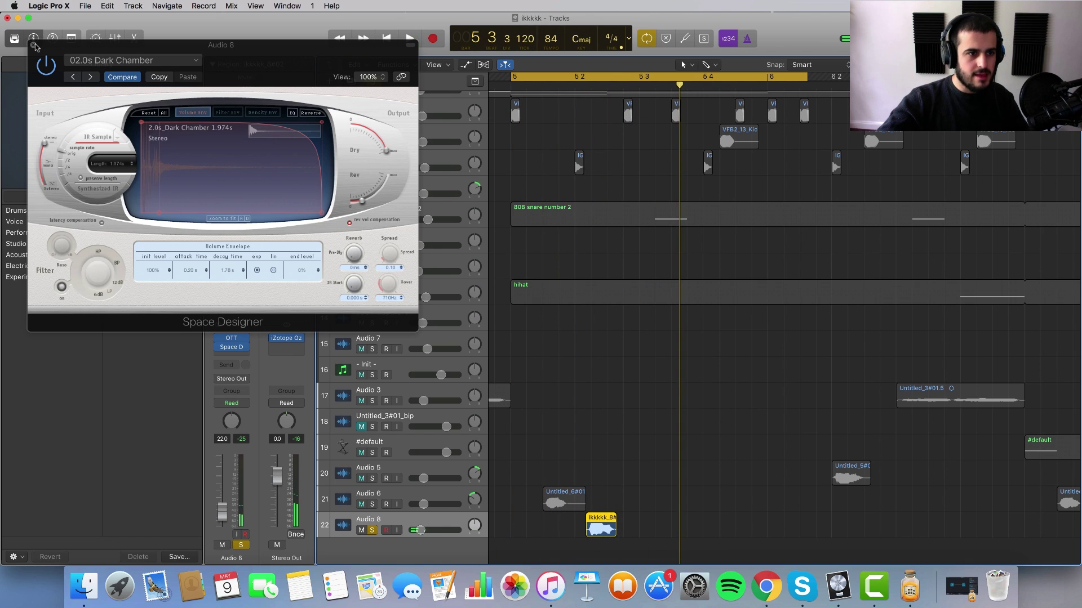
pyautogui.click(34, 45)
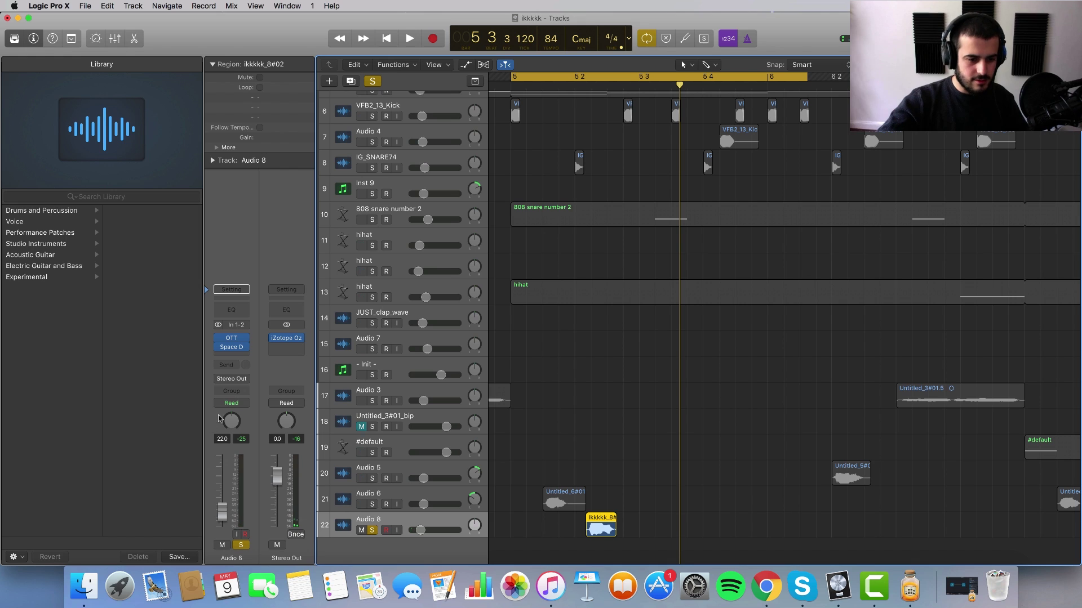
# Pan the Audio 8 channel to -29 and insert a Channel EQ after Space Designer
pyautogui.click(224, 356)
pyautogui.moveTo(313, 459)
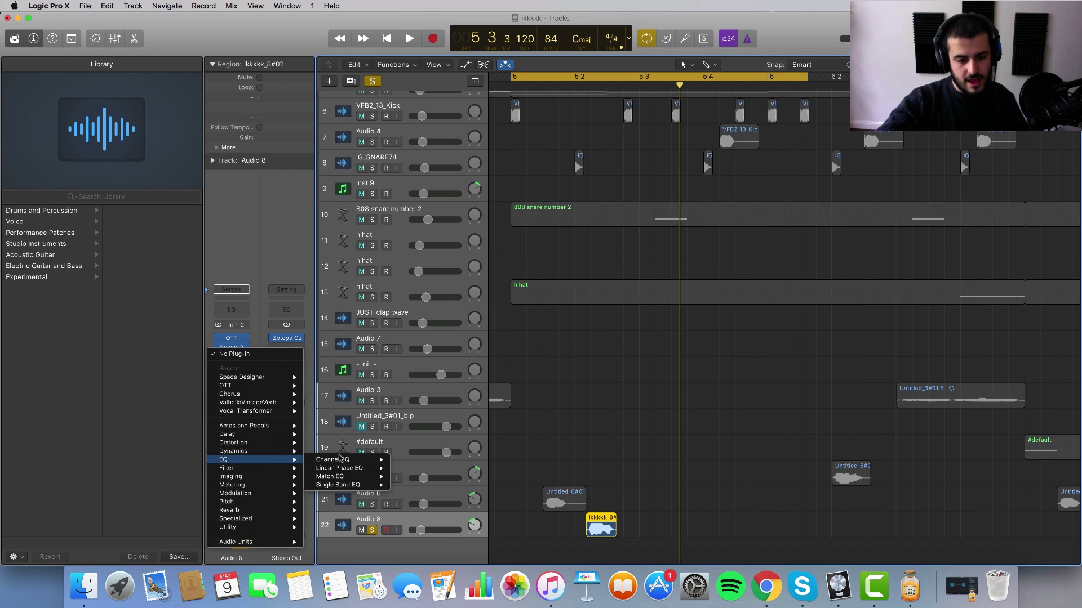
pyautogui.click(409, 460)
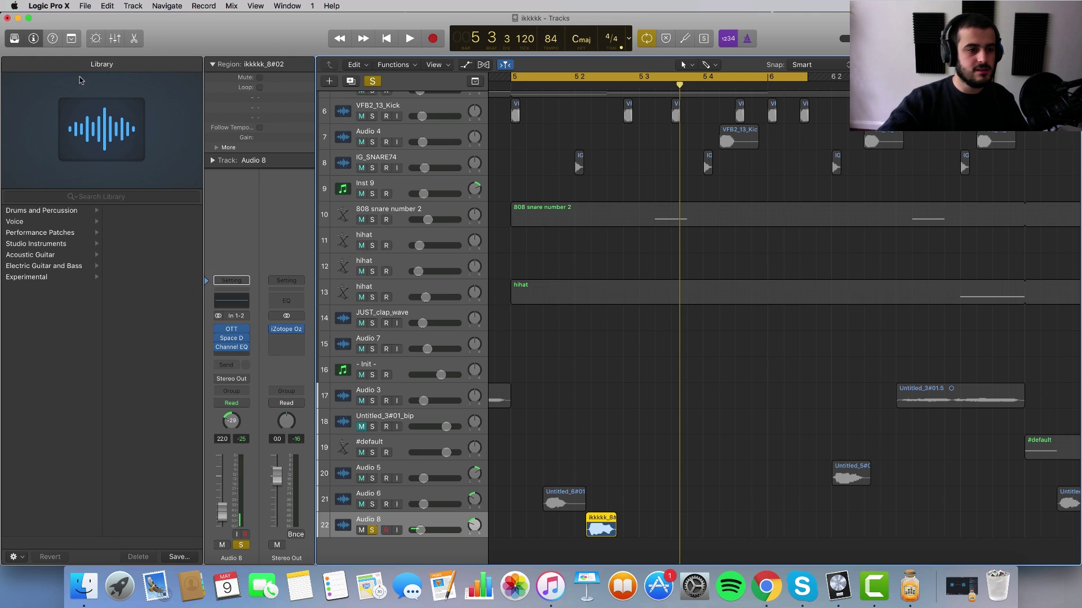
# Enable the Channel EQ's low-cut band at about 235 Hz, listen to the filtered sound, and close the EQ
pyautogui.click(67, 98)
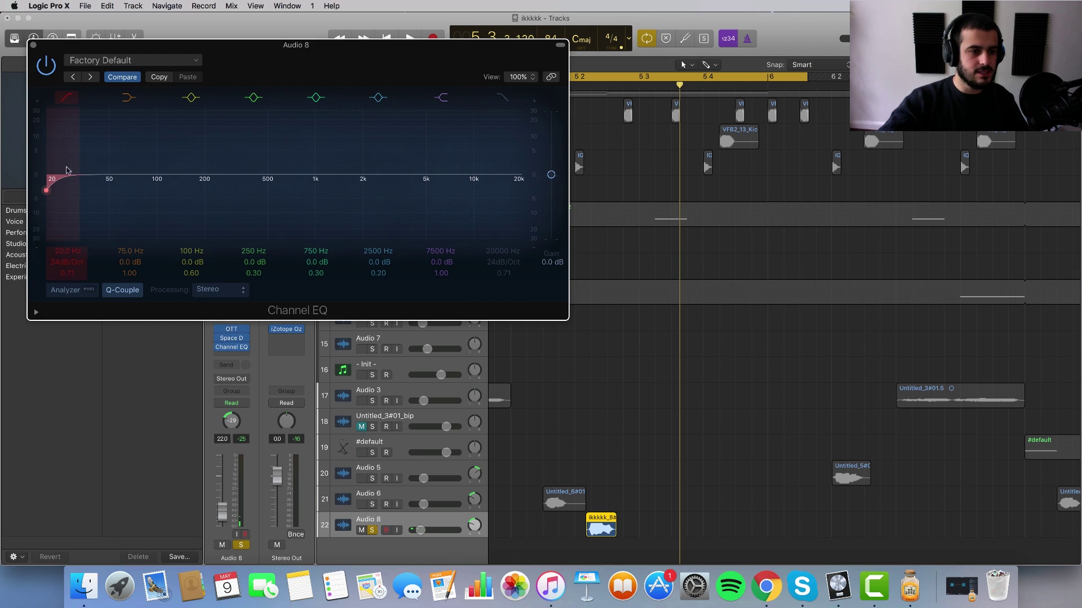
pyautogui.moveTo(51, 175); pyautogui.dragTo(230, 201)
pyautogui.press('space')
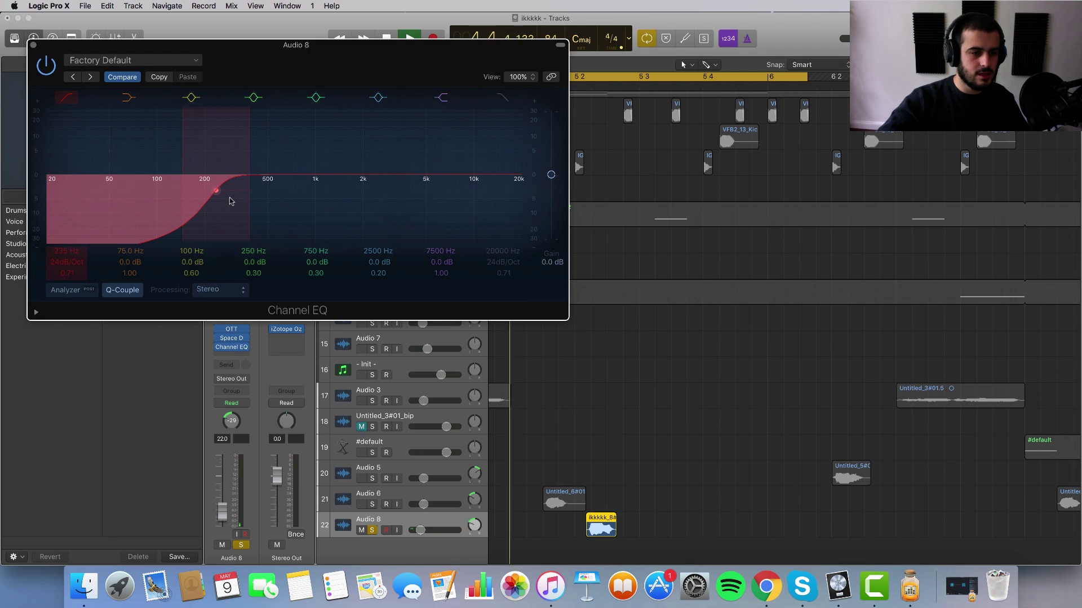
pyautogui.press('space')
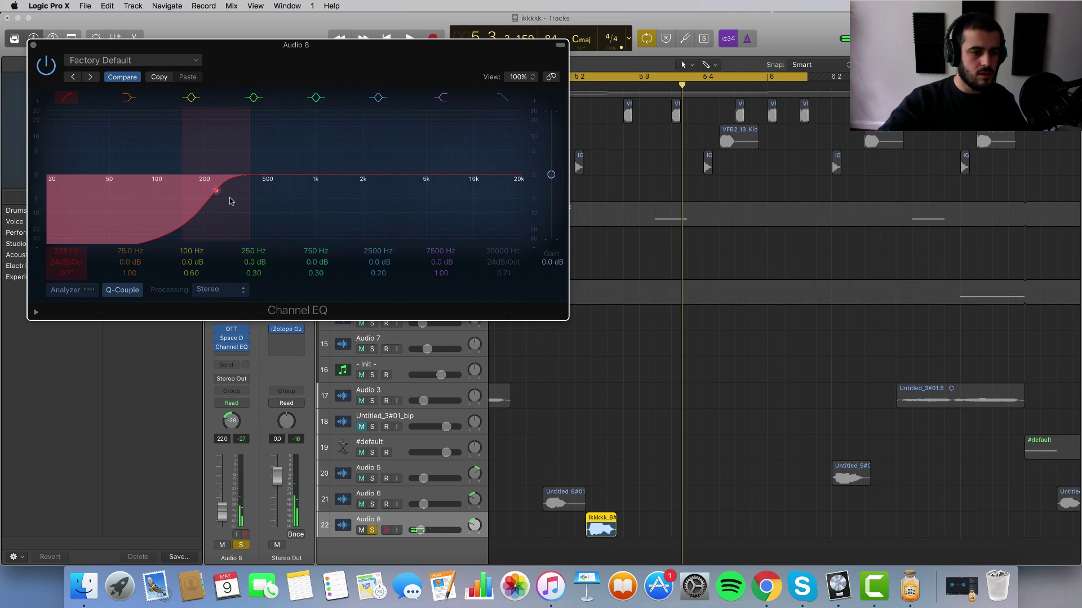
pyautogui.click(32, 45)
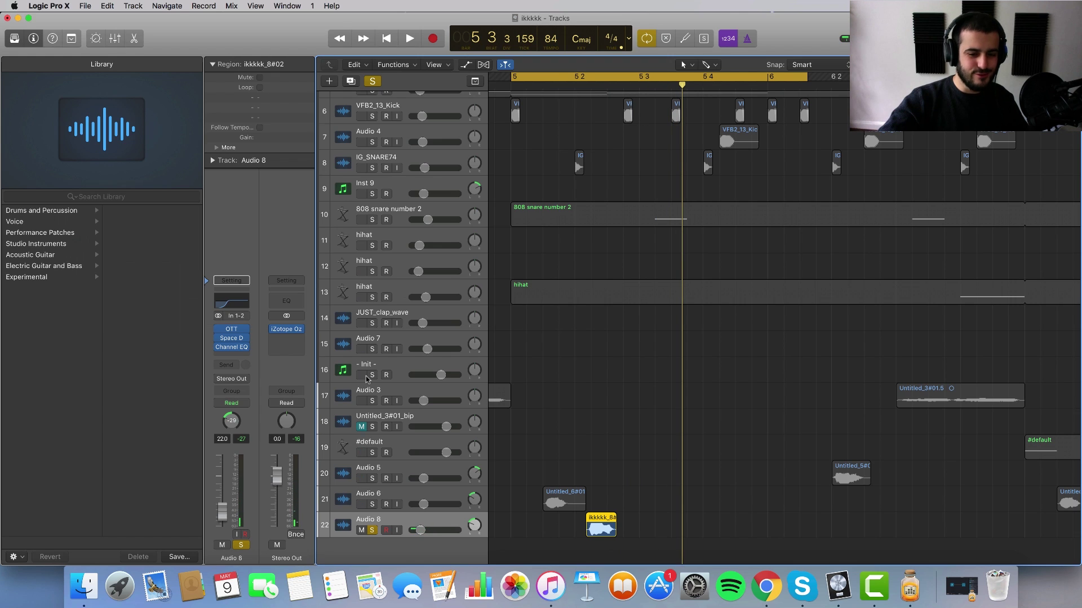
# Unsolo and mute the Audio 8 track, and play the full beat from bar 5
pyautogui.click(372, 532)
pyautogui.click(361, 532)
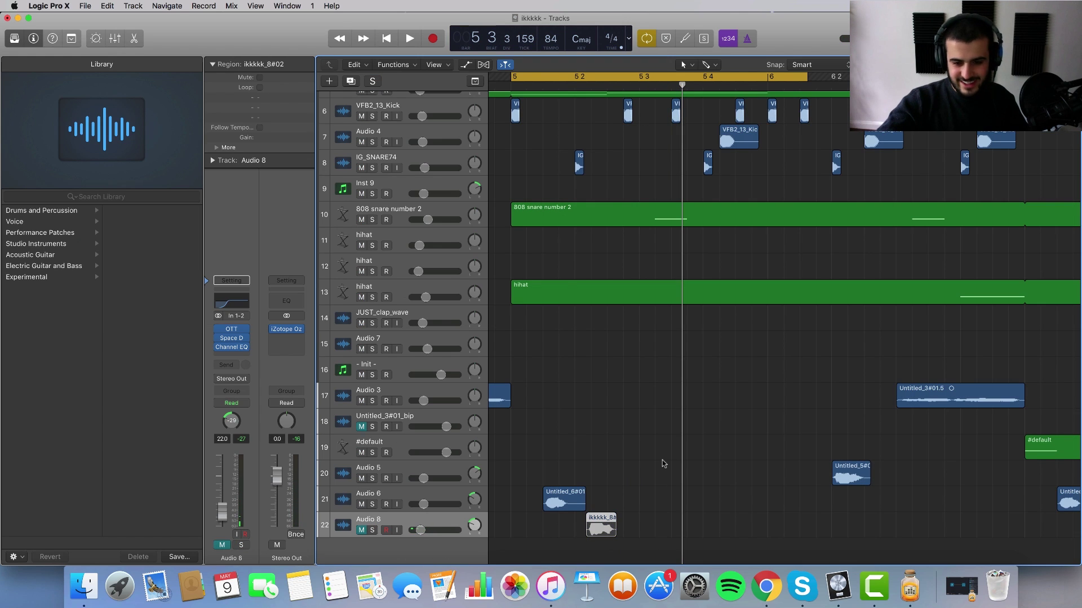
pyautogui.press('super+Left')
pyautogui.press('super+Left')
pyautogui.press('super+Left')
pyautogui.click(642, 441)
pyautogui.press('space')
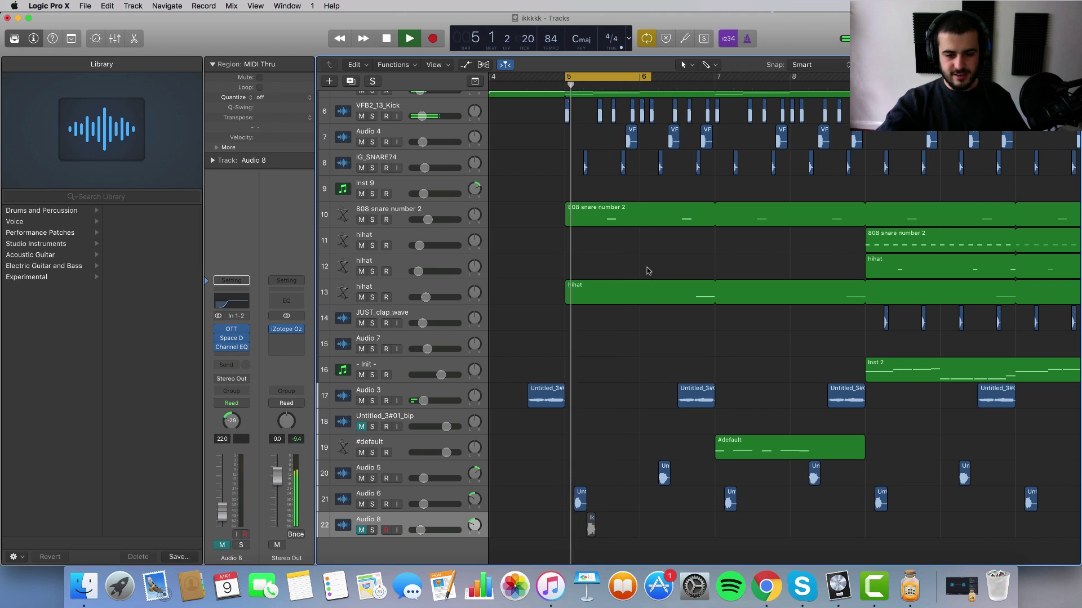
# Extend the cycle range from bar 5 to past bar 8 and play the beat with its original vocal samples
pyautogui.click(643, 78)
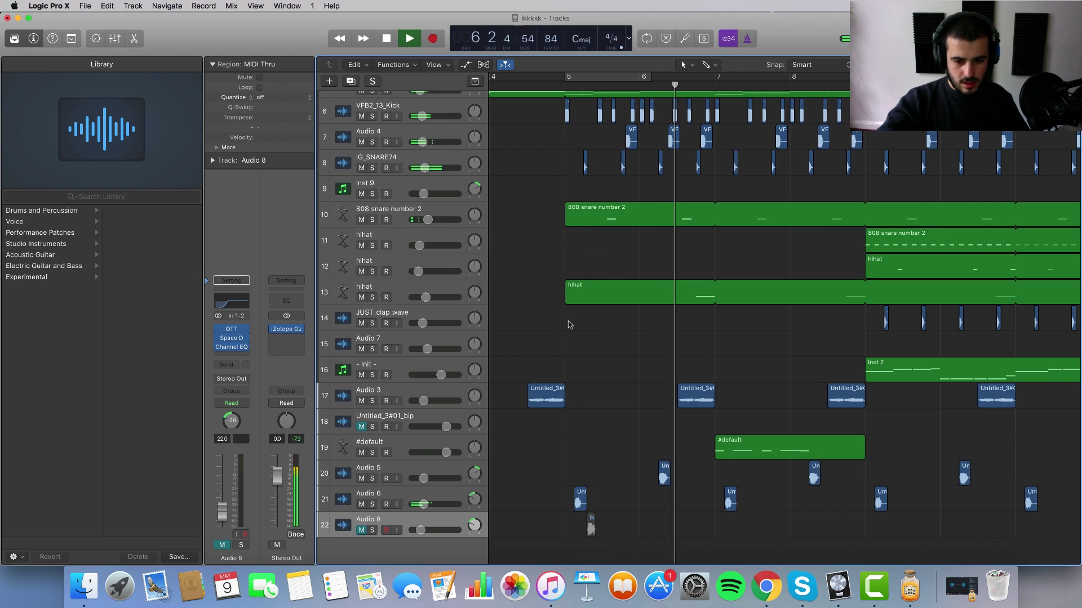
pyautogui.press('space')
pyautogui.moveTo(572, 76); pyautogui.dragTo(839, 76)
pyautogui.press('space')
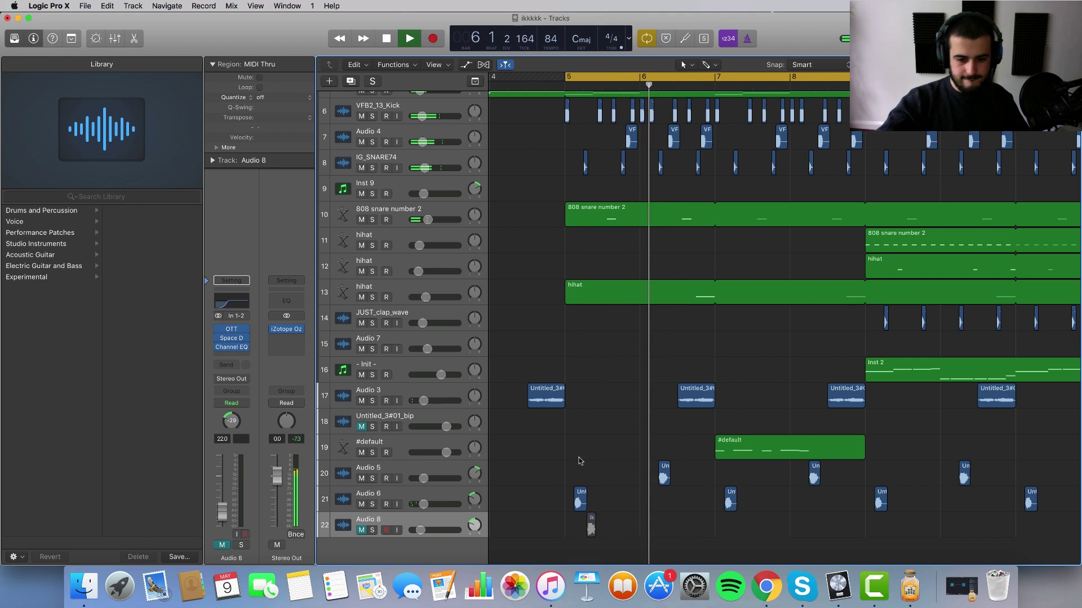
pyautogui.press('space')
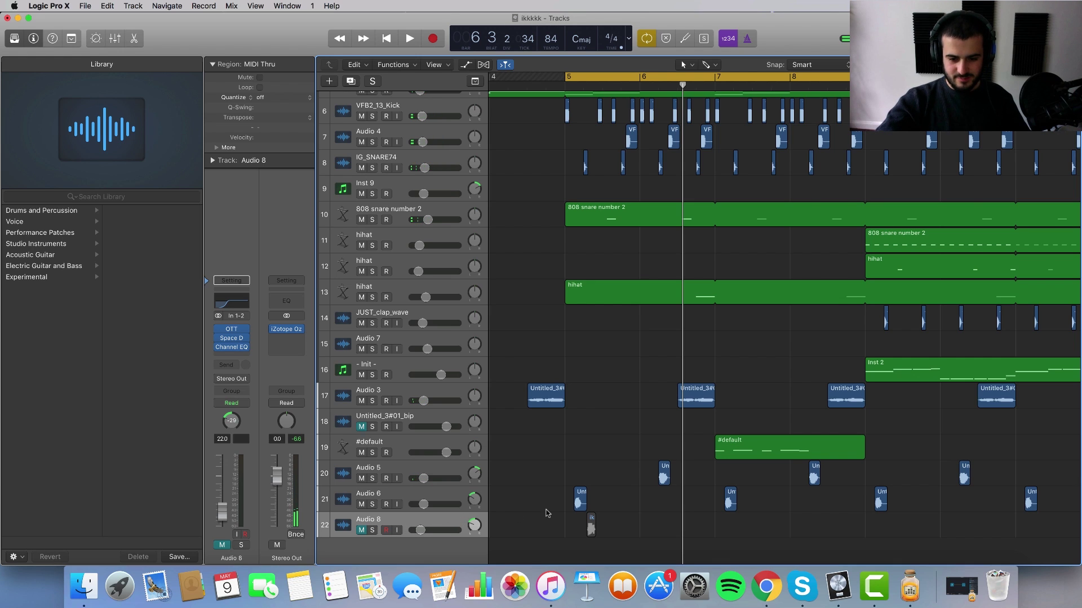
# Delete the ikkkkk_8#02 region together with its audio file on disk, and unmute the Audio 8 track
pyautogui.click(589, 524)
pyautogui.press('BackSpace')
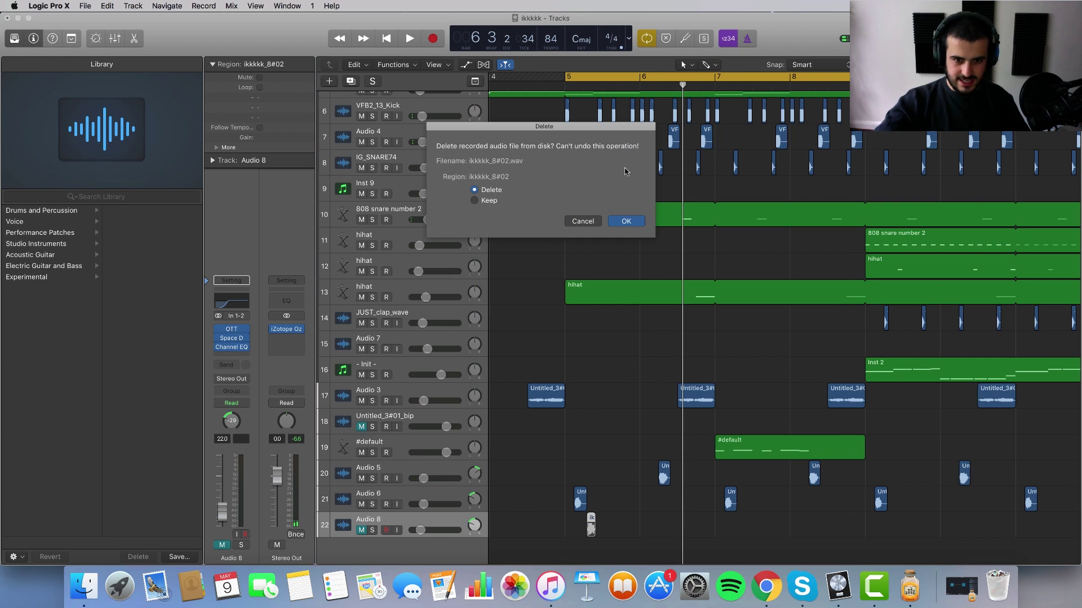
pyautogui.click(615, 223)
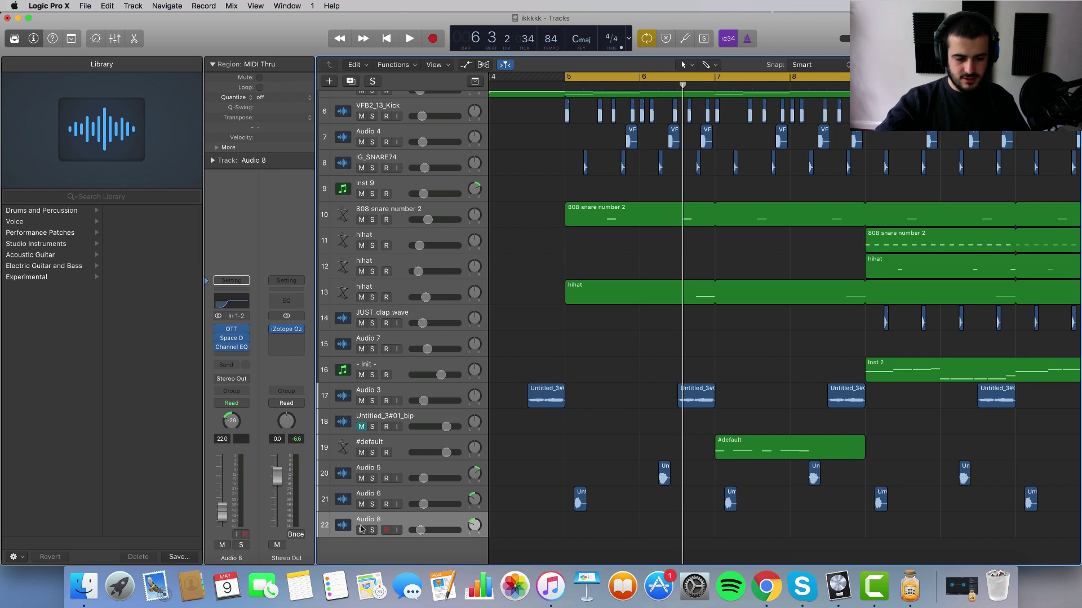
# Set the cycle range from bar 6 beat 2 to bar 7 and audition the Audio 5 vocal sample in solo
pyautogui.hscroll(1, 601, 255)
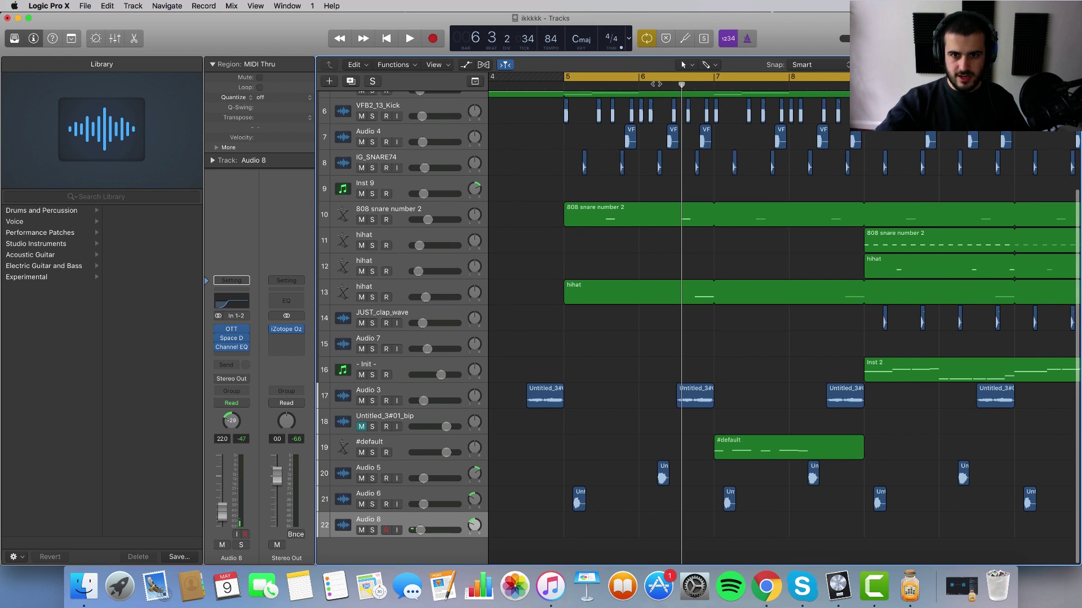
pyautogui.moveTo(658, 79); pyautogui.dragTo(712, 79)
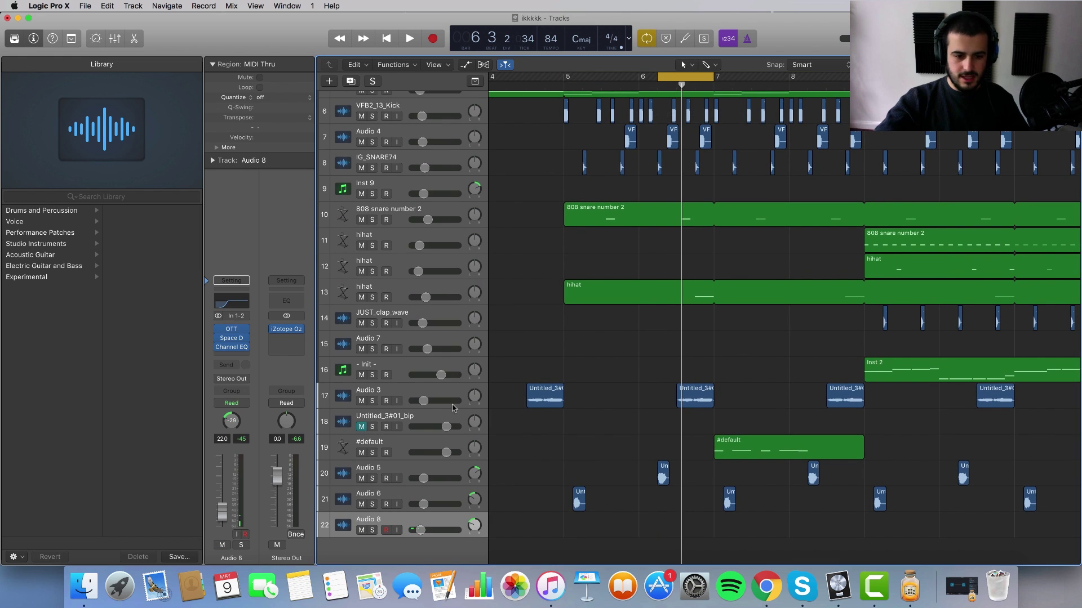
pyautogui.click(372, 479)
pyautogui.press('space')
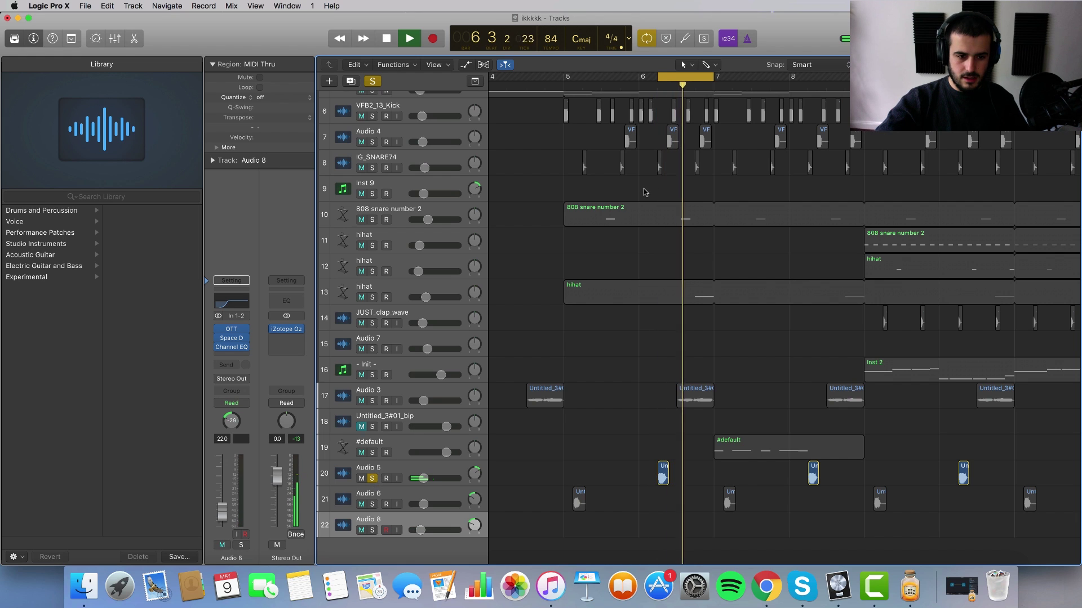
# Select the Audio 6 track, unsolo Audio 5, and set the cycle range from bar 5 to bar 9
pyautogui.click(426, 496)
pyautogui.click(373, 479)
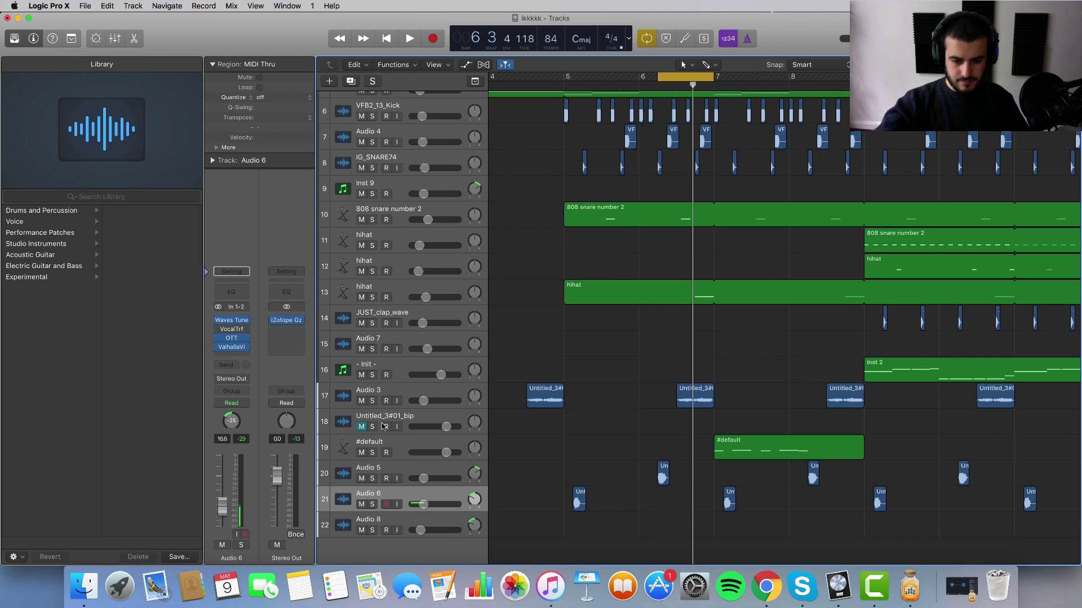
pyautogui.moveTo(561, 77); pyautogui.dragTo(864, 77)
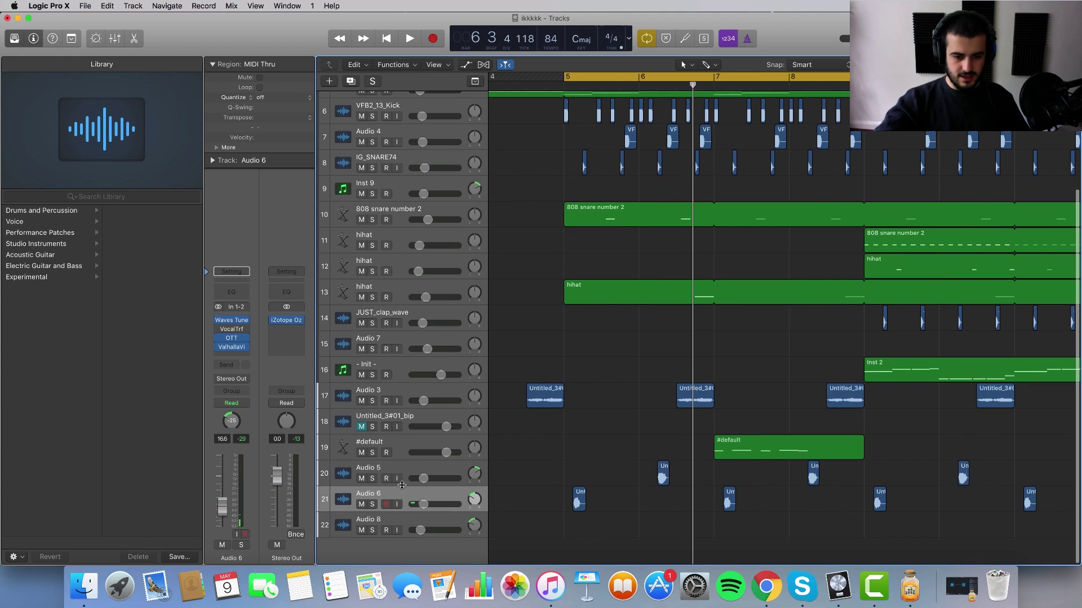
pyautogui.click(663, 473)
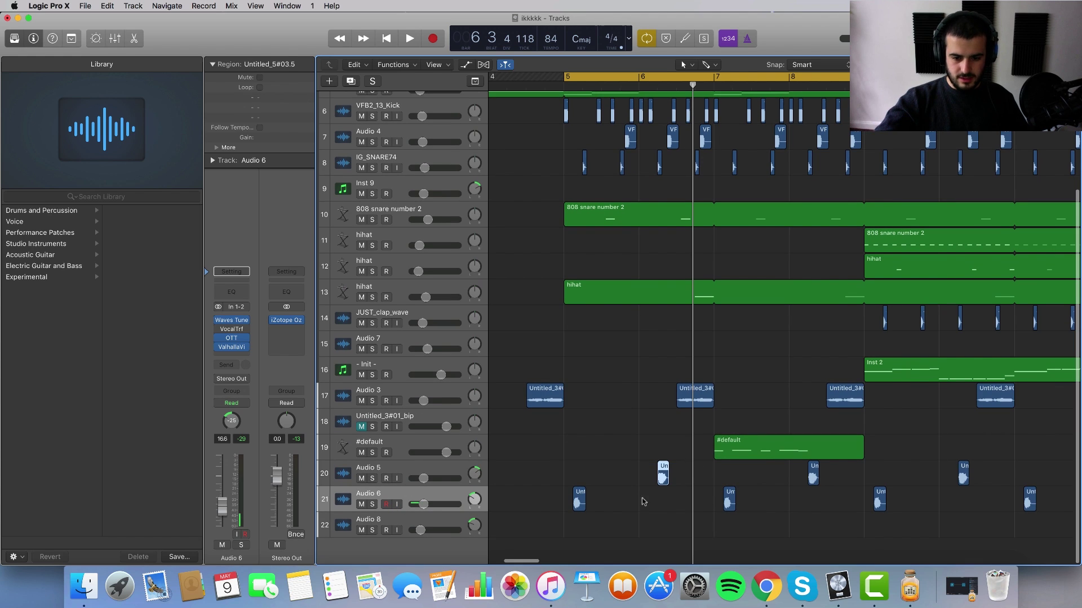
pyautogui.click(576, 507)
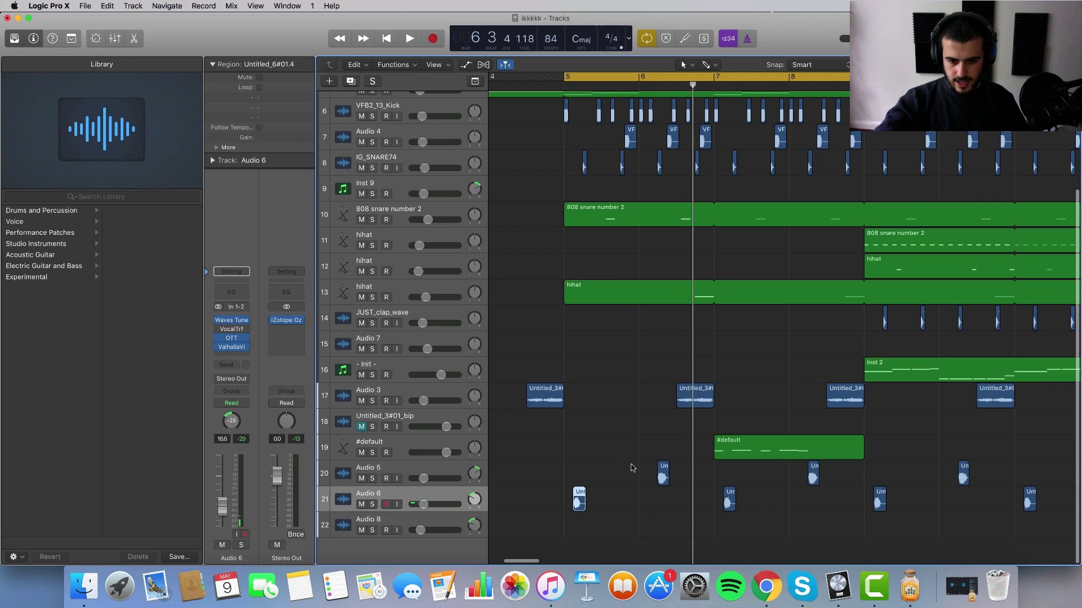
pyautogui.click(663, 473)
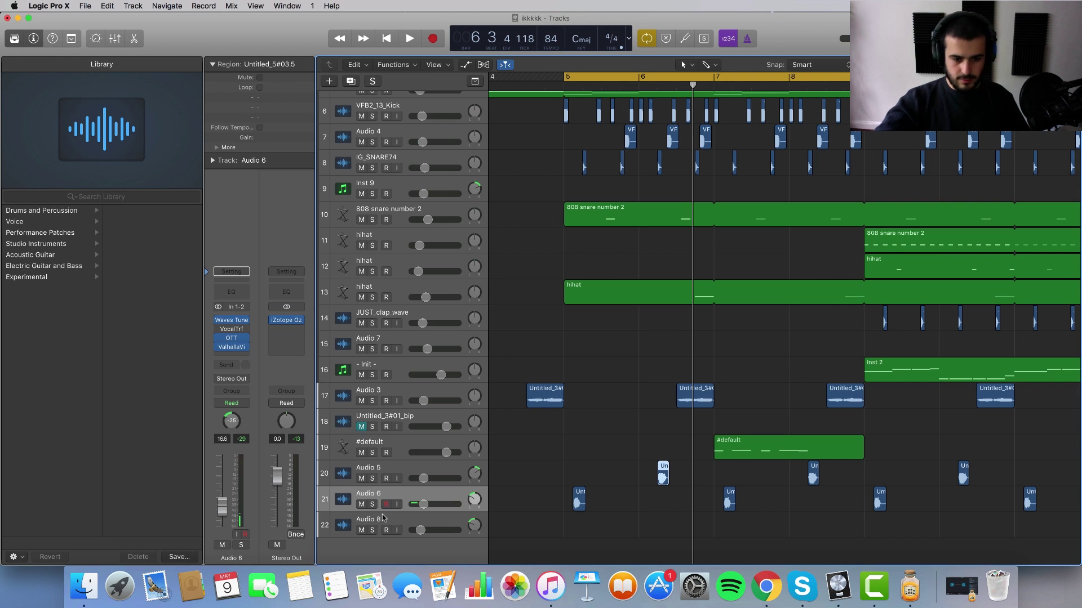
# Select the Audio 8 track and record a short vocal take starting at bar 5
pyautogui.click(404, 520)
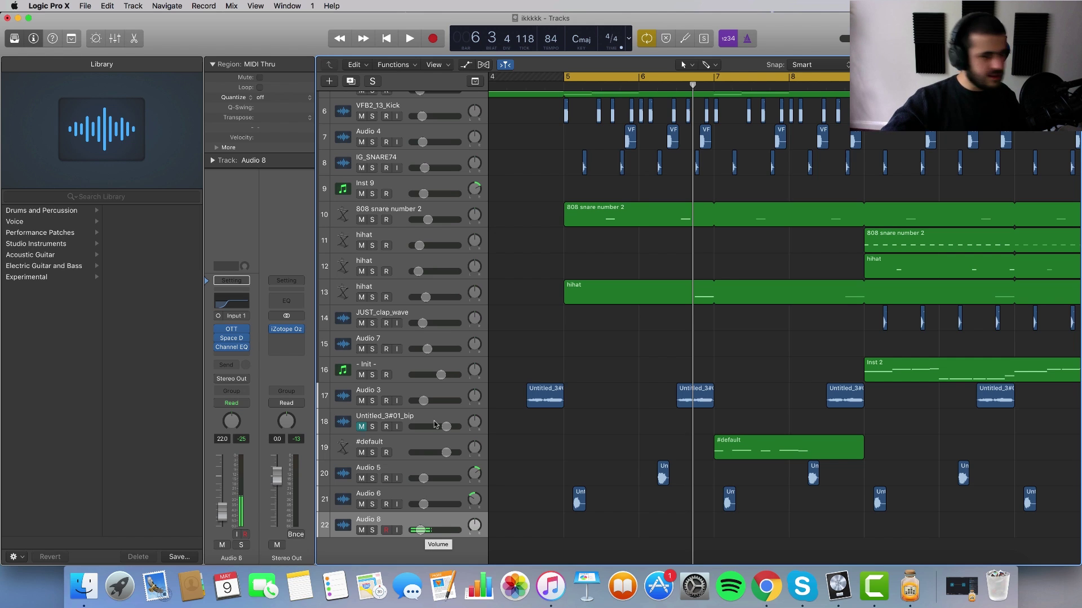
pyautogui.click(434, 40)
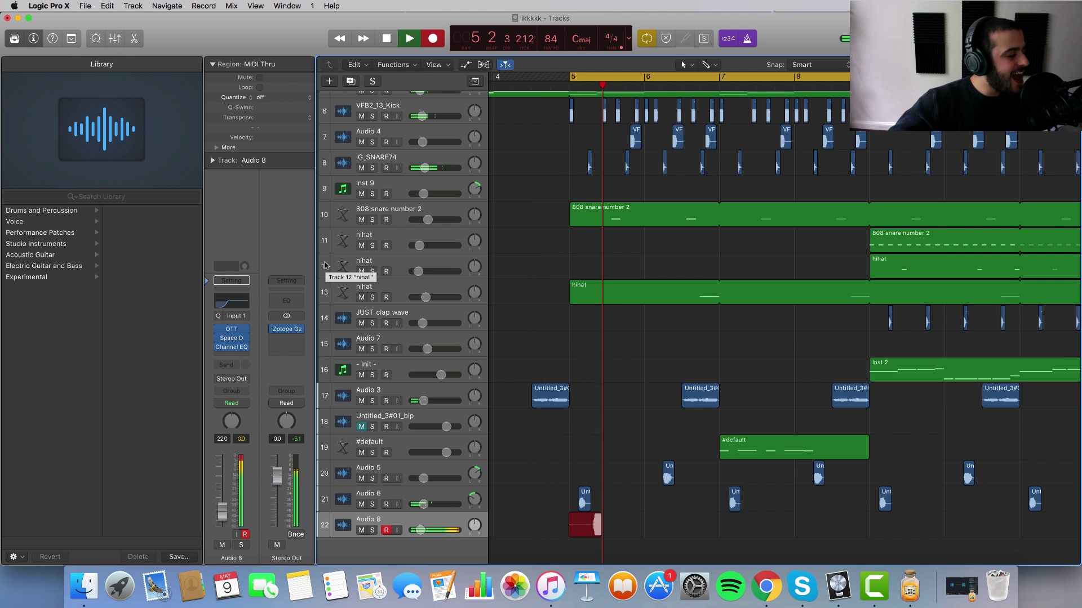
pyautogui.press('space')
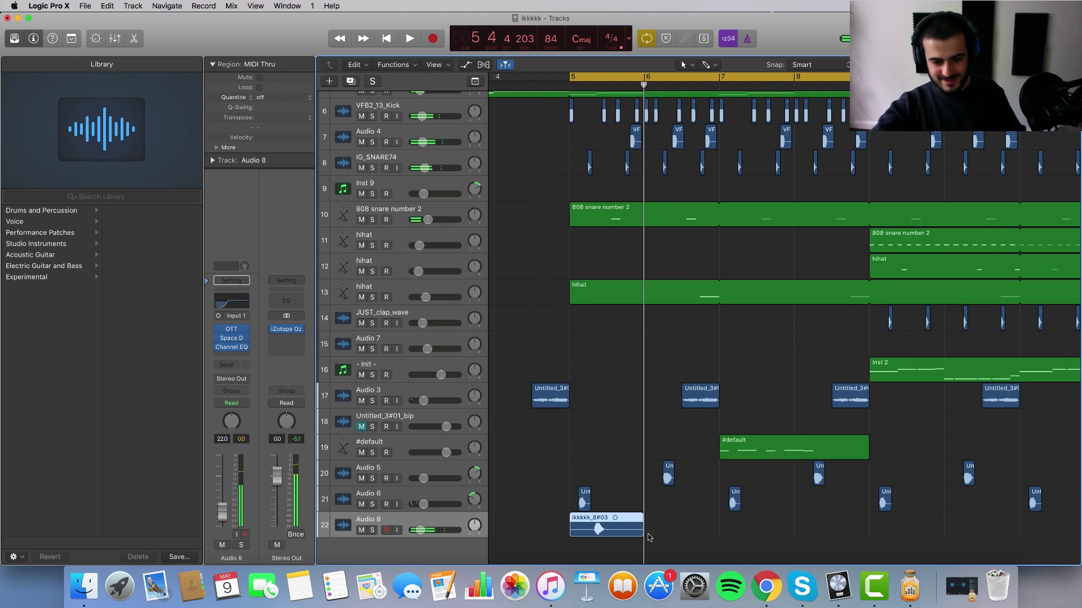
# Delete the ikkkkk_8#03 take from Audio 8 together with its recorded audio file on disk
pyautogui.click(606, 527)
pyautogui.press('Delete')
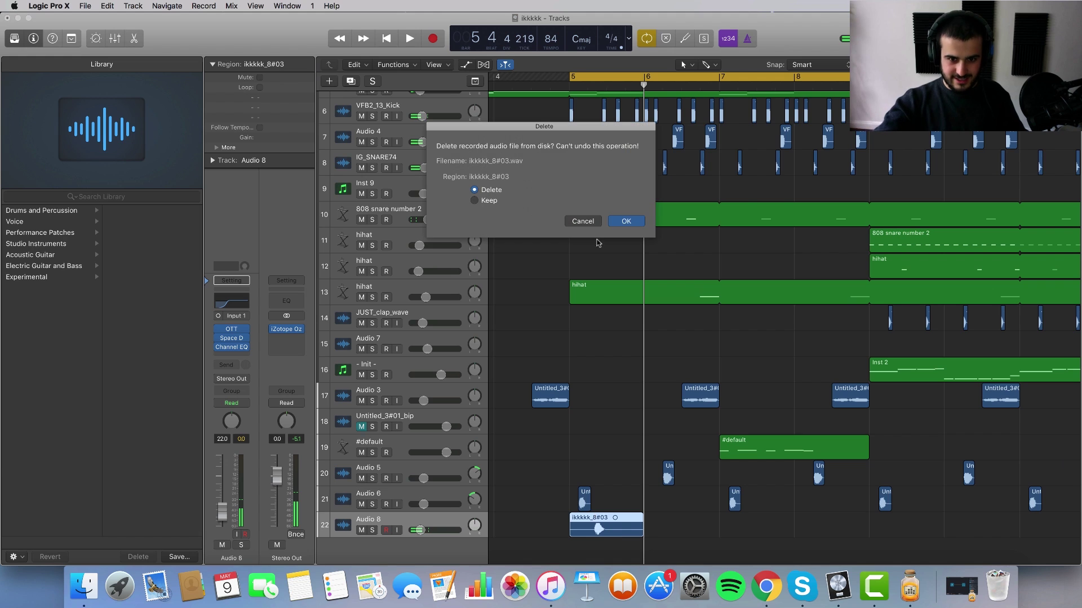
pyautogui.click(627, 222)
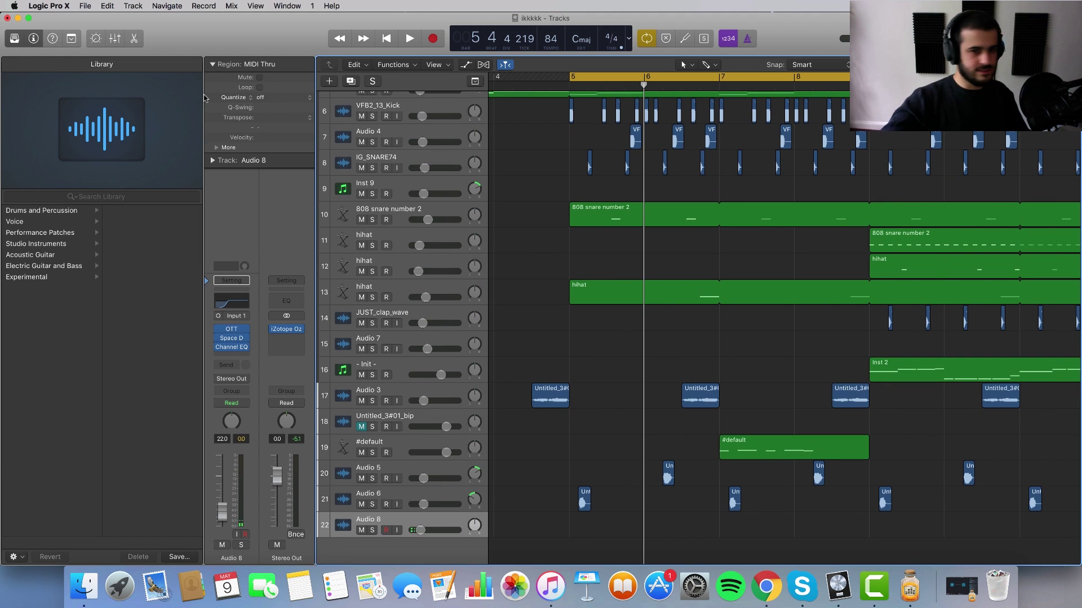
# Record another short vocal take on the Audio 8 track from bar 5
pyautogui.click(432, 39)
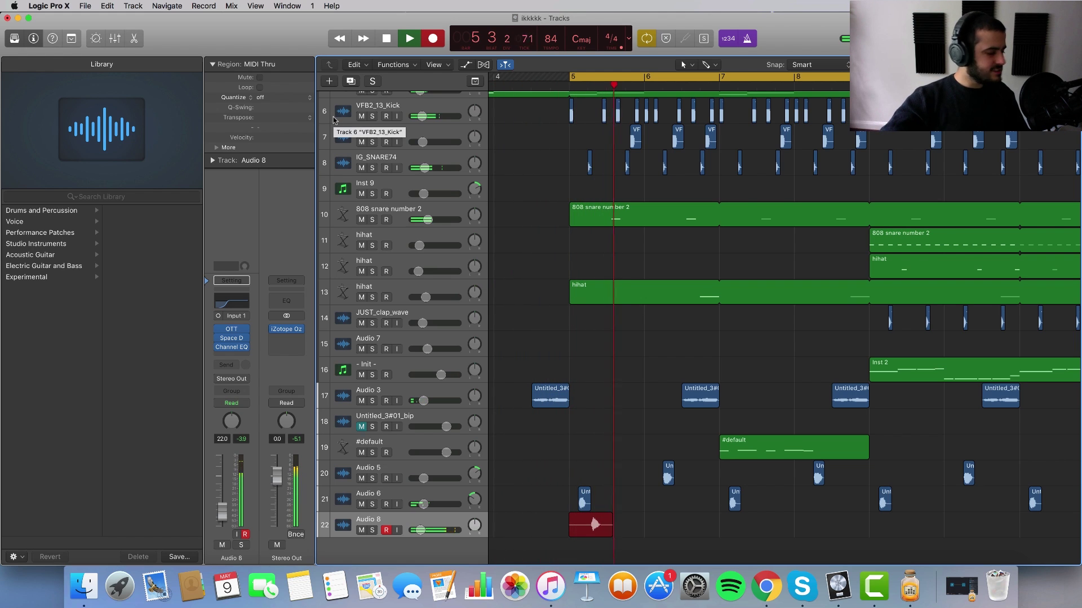
pyautogui.press('space')
# Move the ikkkkk_8#04 take about one beat later and trim both ends, starting it at 5 3 2 184 with a length of 0 0 3 17
pyautogui.press('super+Right')
pyautogui.press('super+Right')
pyautogui.press('super+Right')
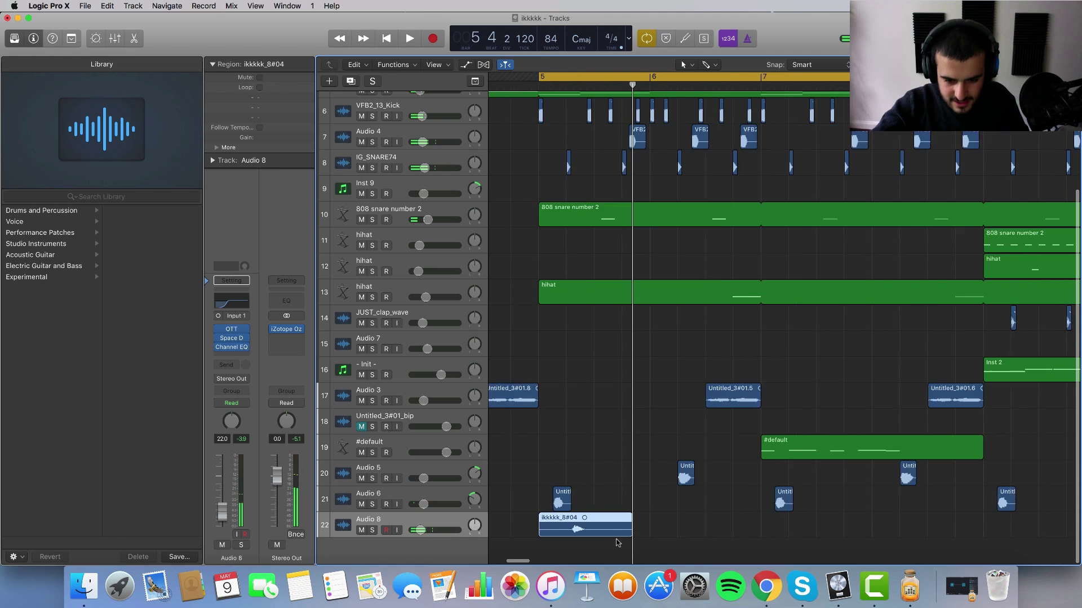
pyautogui.moveTo(676, 533); pyautogui.dragTo(741, 533)
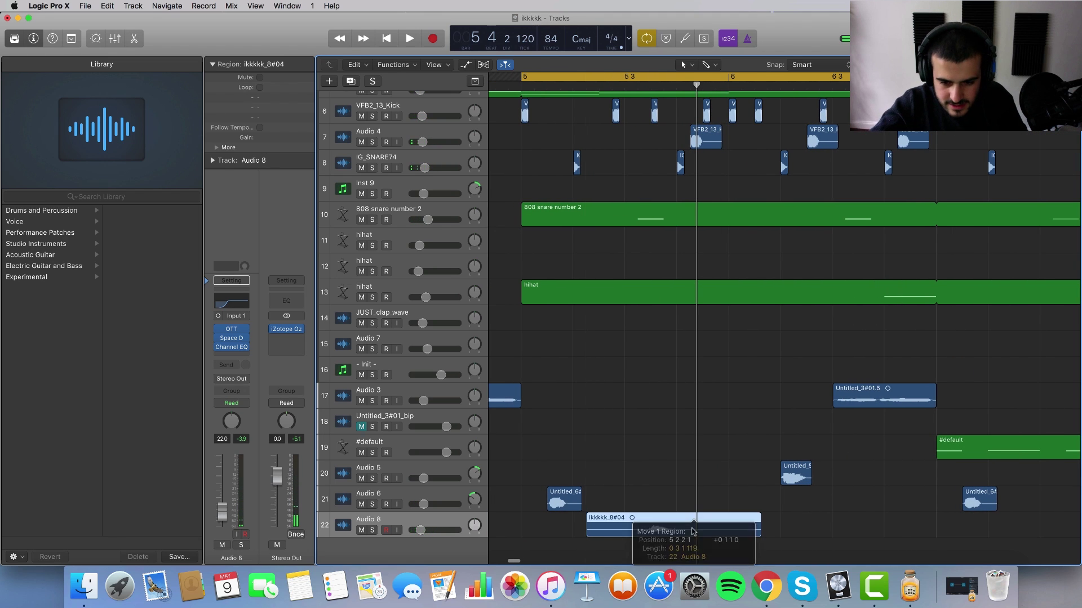
pyautogui.moveTo(635, 536); pyautogui.dragTo(648, 536)
pyautogui.moveTo(757, 530); pyautogui.dragTo(687, 530)
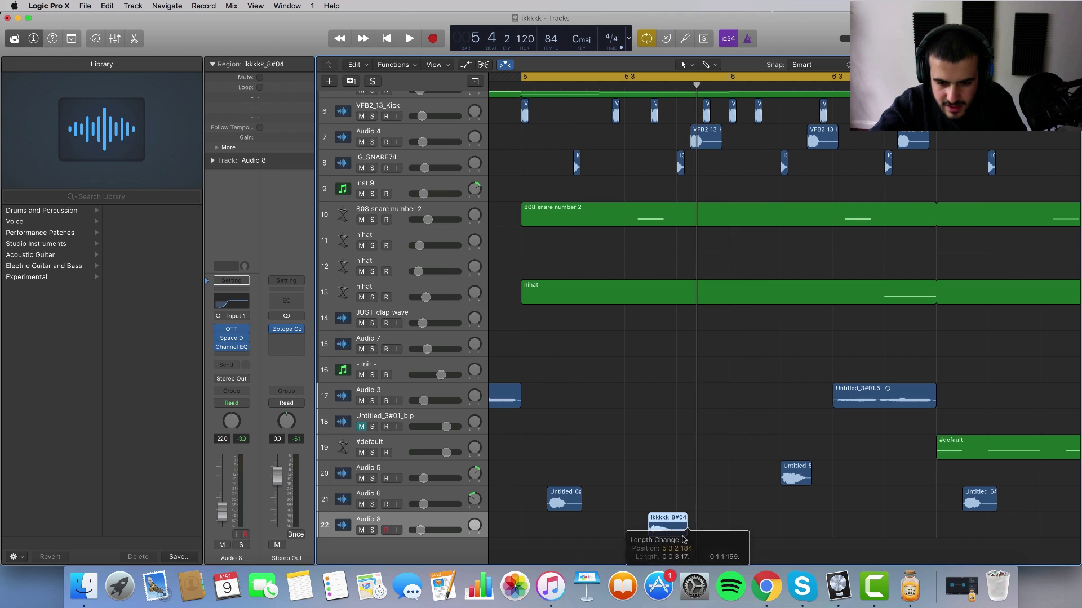
# Set the cycle range from bar 5 beat 3 to just past bar 6 beat 3 and audition Audio 8 in solo
pyautogui.moveTo(629, 78); pyautogui.dragTo(858, 77)
pyautogui.press('space')
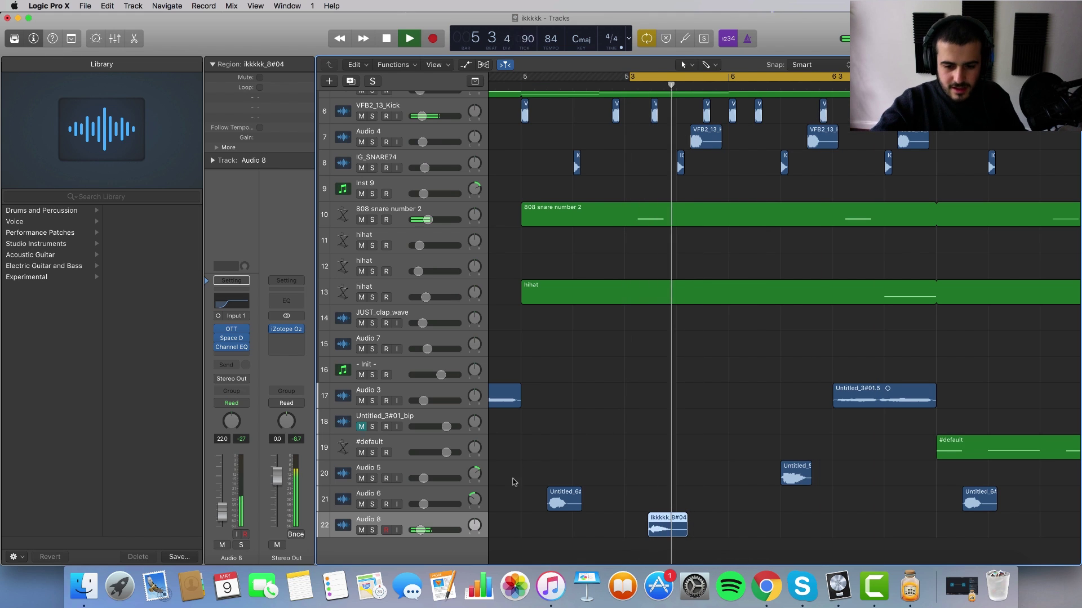
pyautogui.click(372, 530)
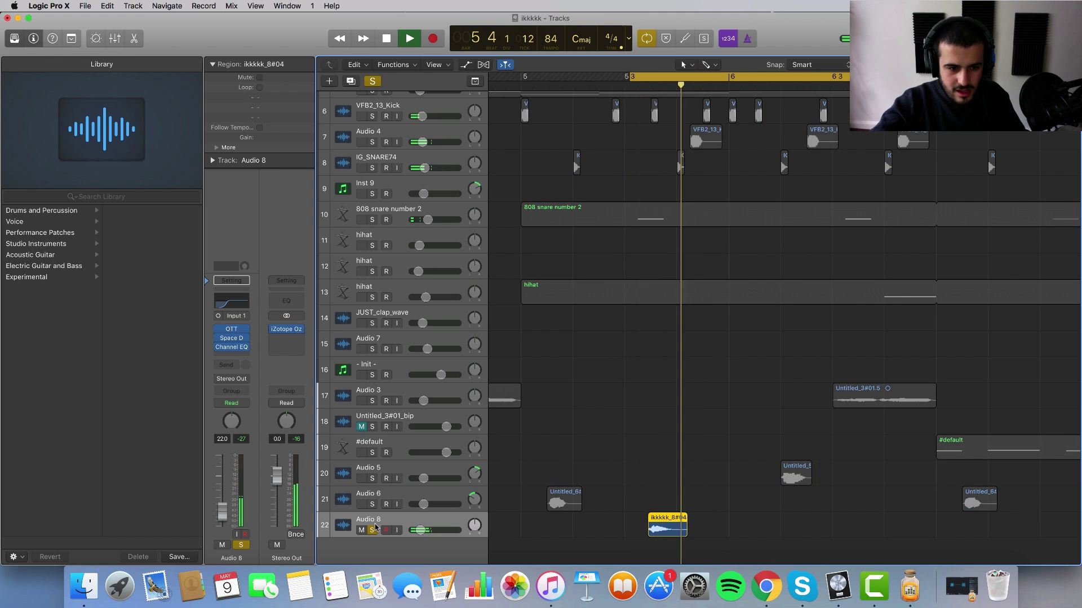
# Raise the OTT Depth on Audio 8 to about 78% while listening to the soloed take
pyautogui.click(233, 328)
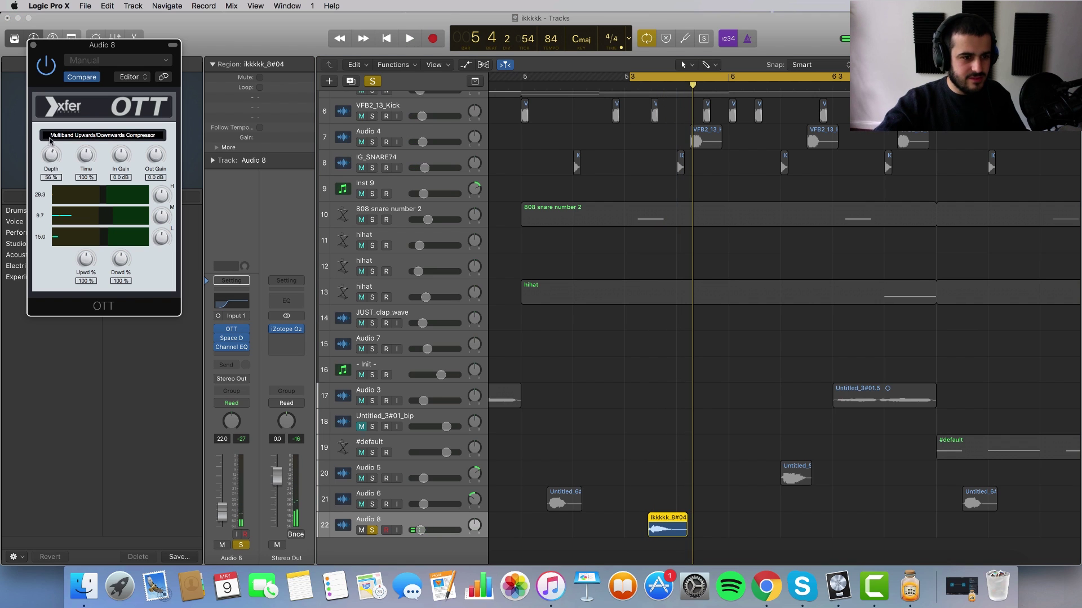
pyautogui.moveTo(49, 141); pyautogui.dragTo(54, 137)
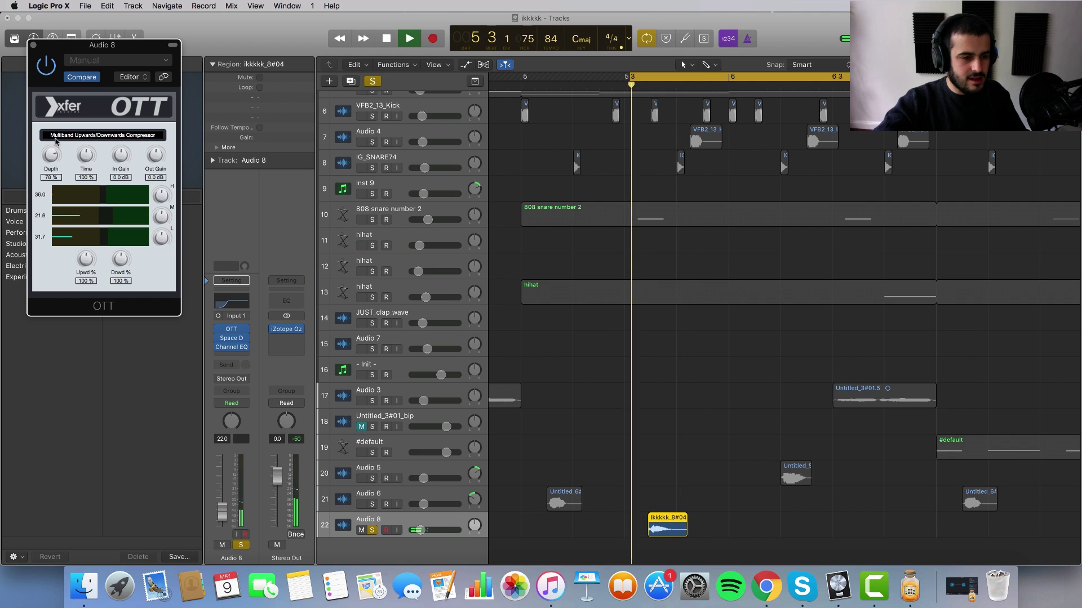
pyautogui.click(33, 45)
pyautogui.press('space')
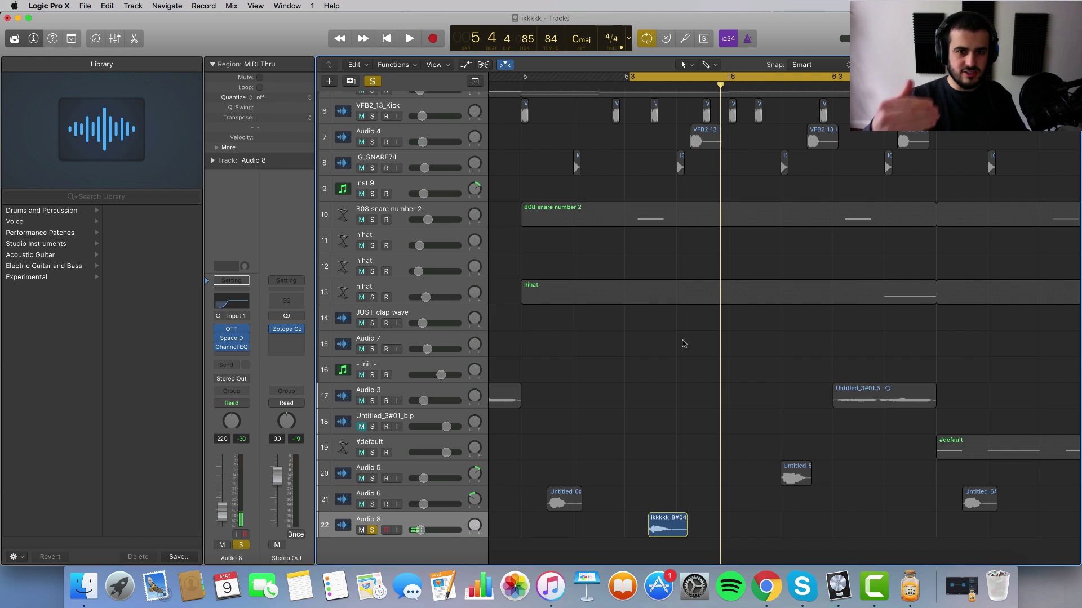
# Shorten the end of the Audio 8 take to a length of 0 0 2 57, and audition it with OTT Depth at 80%
pyautogui.moveTo(685, 536); pyautogui.dragTo(673, 538)
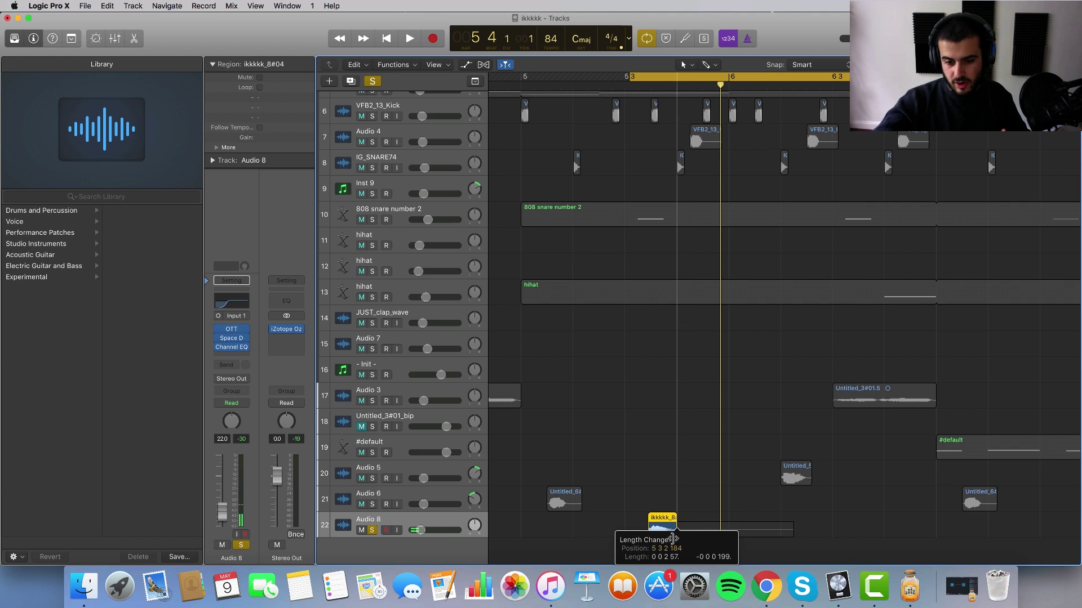
pyautogui.click(232, 330)
pyautogui.moveTo(56, 160); pyautogui.dragTo(56, 159)
pyautogui.press('space')
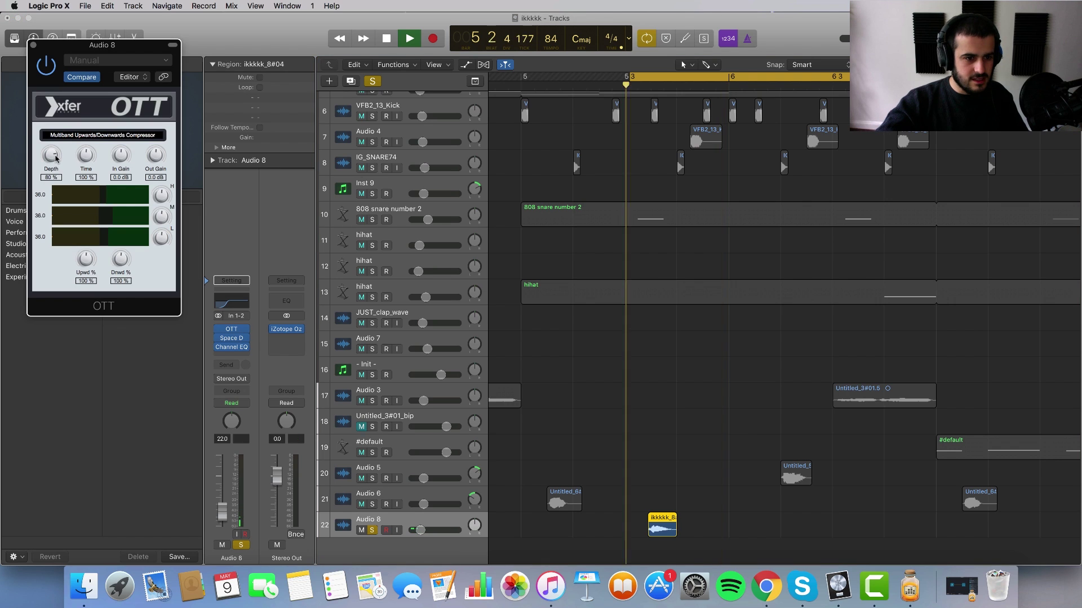
pyautogui.press('space')
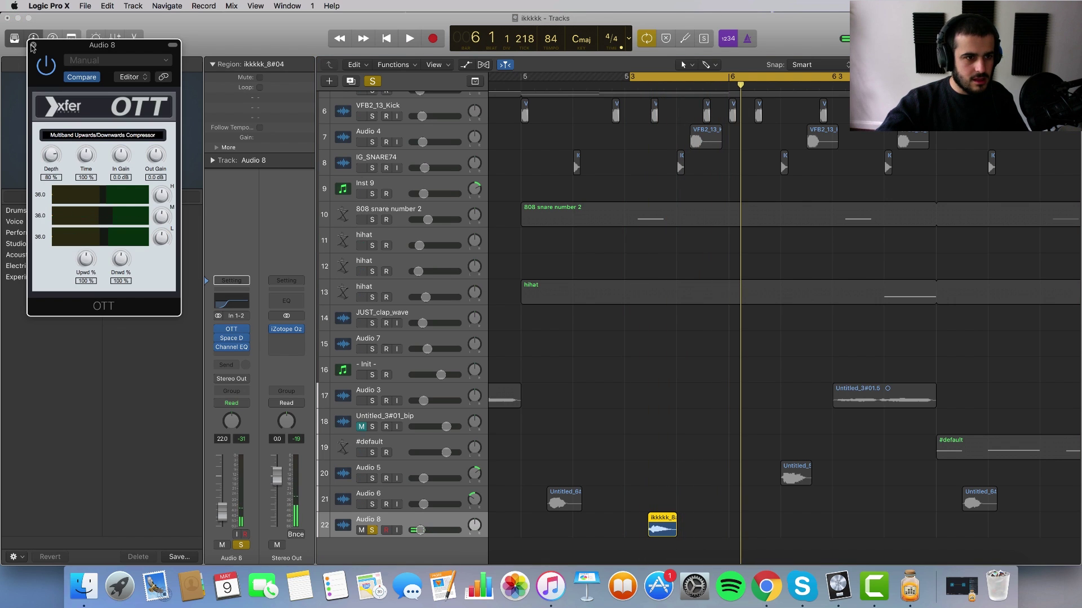
pyautogui.click(33, 45)
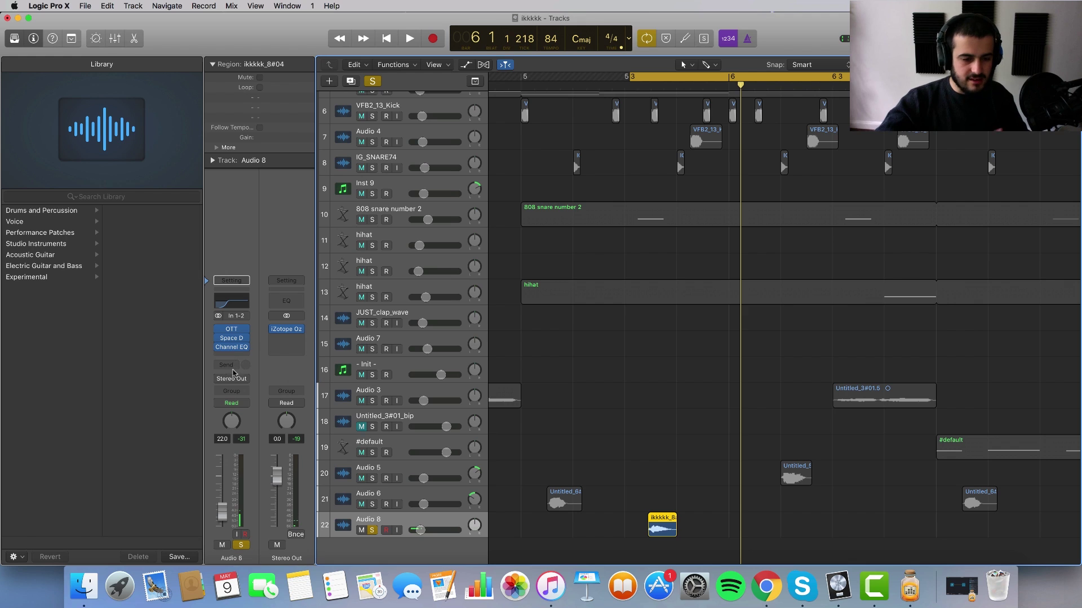
# Insert a Bitcrusher after the Channel EQ in the Audio 8 effects chain
pyautogui.click(244, 356)
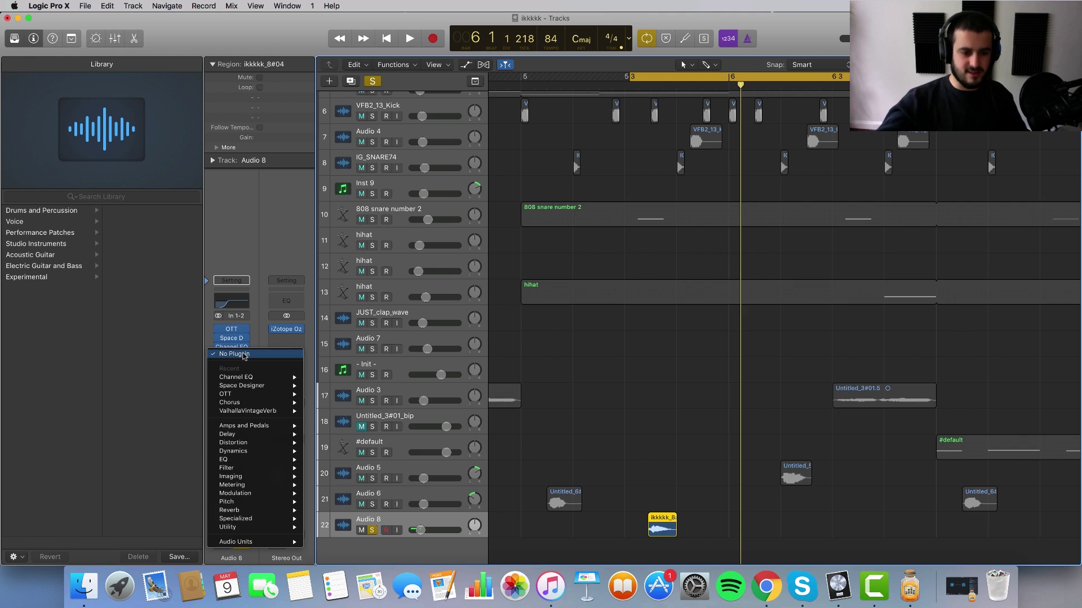
pyautogui.moveTo(269, 443)
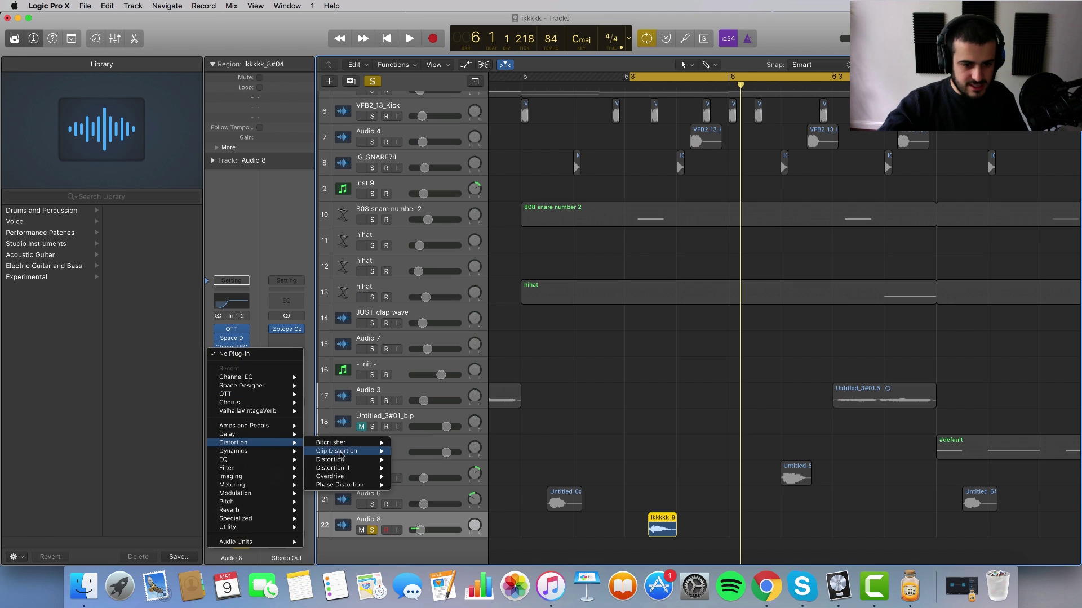
pyautogui.moveTo(344, 443)
pyautogui.click(414, 443)
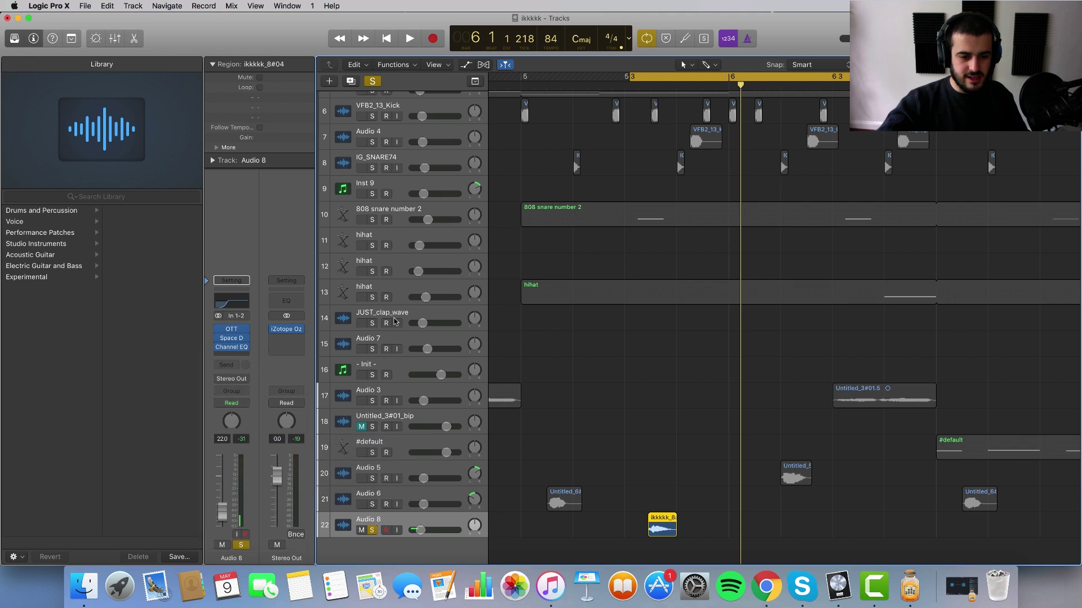
pyautogui.moveTo(580, 93); pyautogui.dragTo(485, 266)
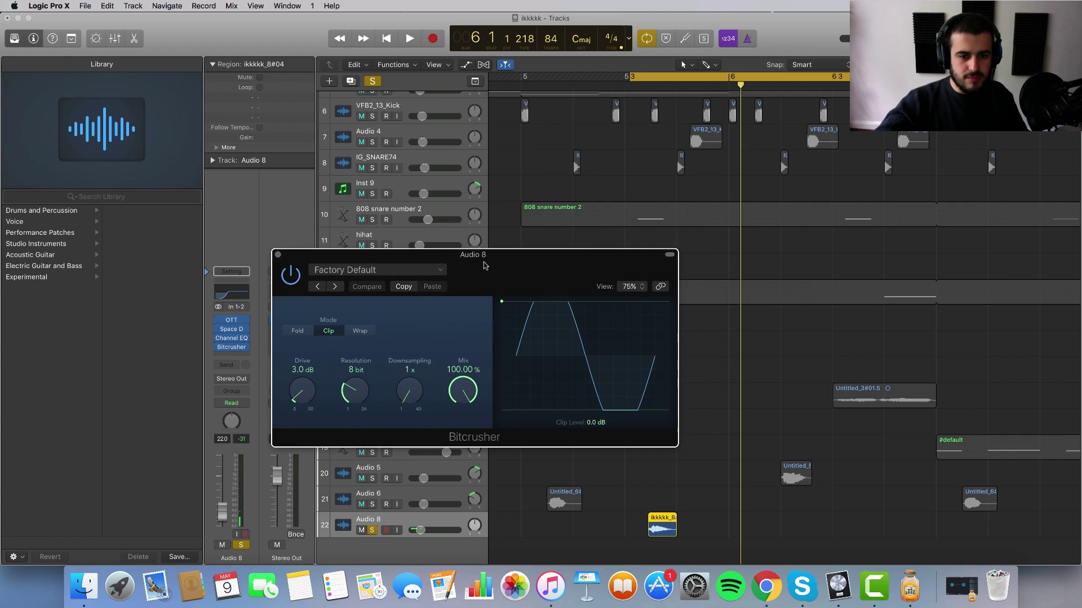
# Set the Bitcrusher's downsampling to 4x and audition the soloed take
pyautogui.moveTo(409, 396); pyautogui.dragTo(409, 388)
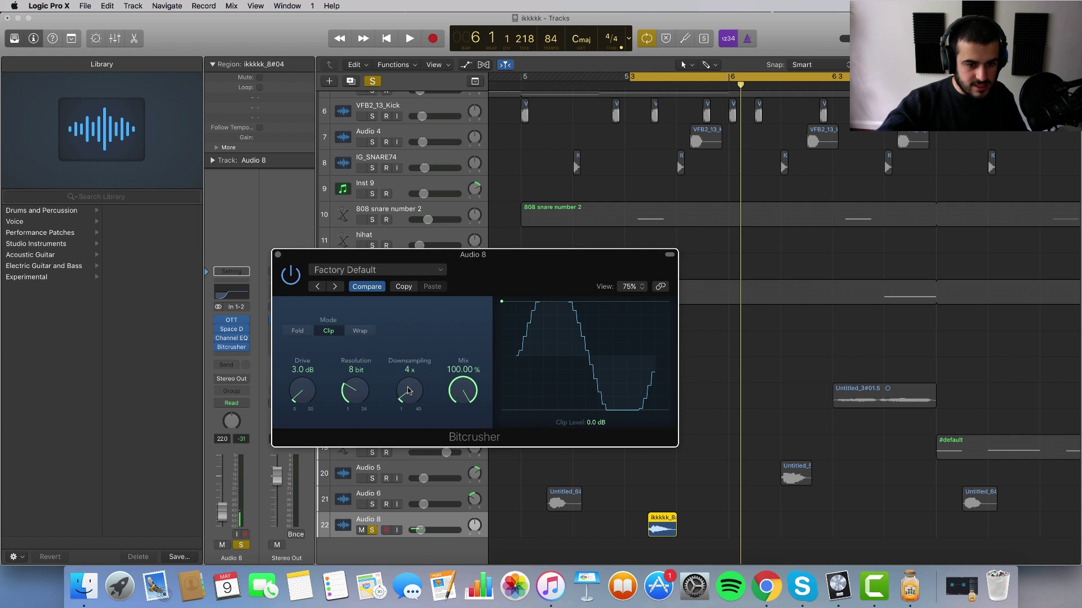
pyautogui.press('space')
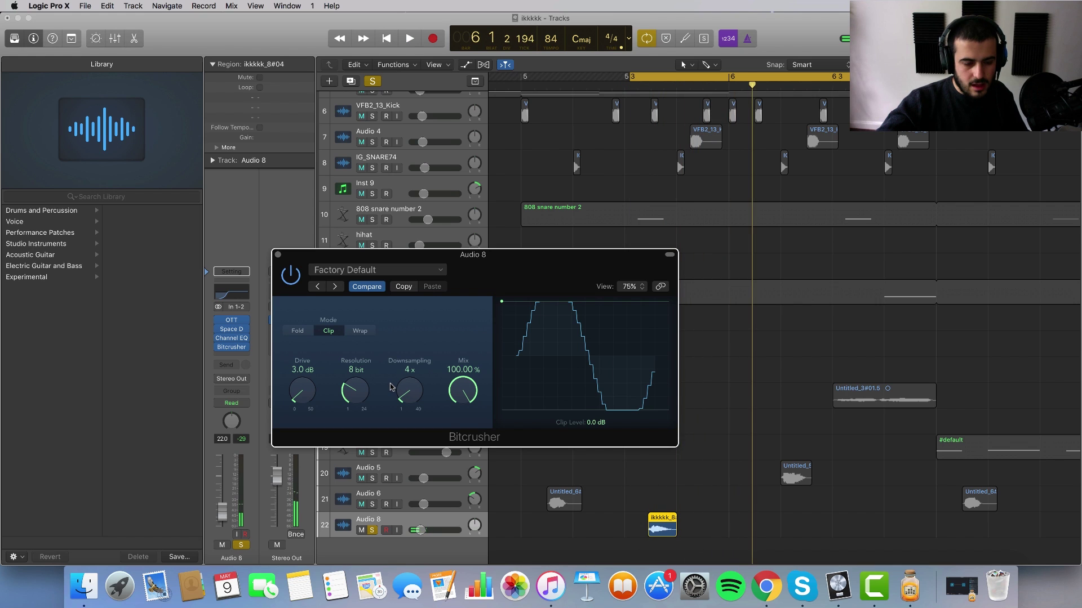
pyautogui.press('space')
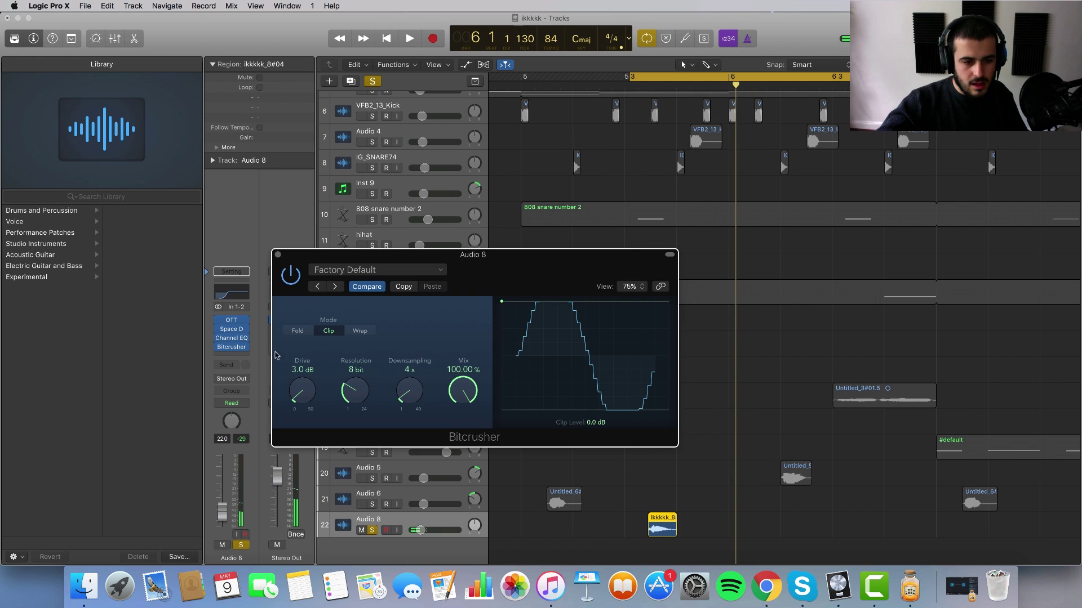
# Place the Space Designer reverb after the Bitcrusher on Audio 8, audition the result and turn off the track's solo
pyautogui.moveTo(230, 329); pyautogui.dragTo(233, 356)
pyautogui.press('space')
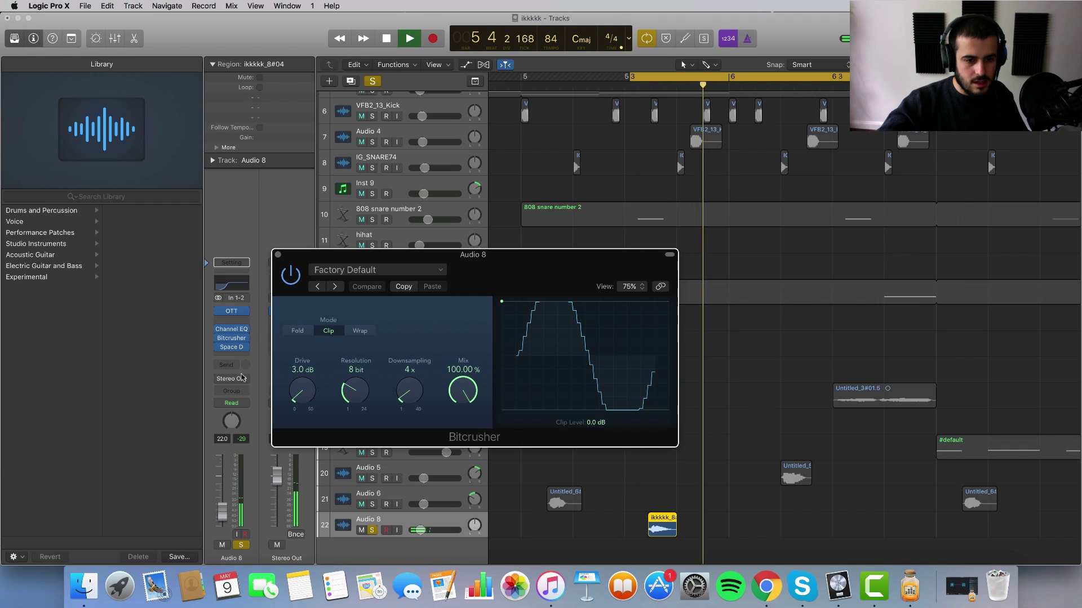
pyautogui.press('space')
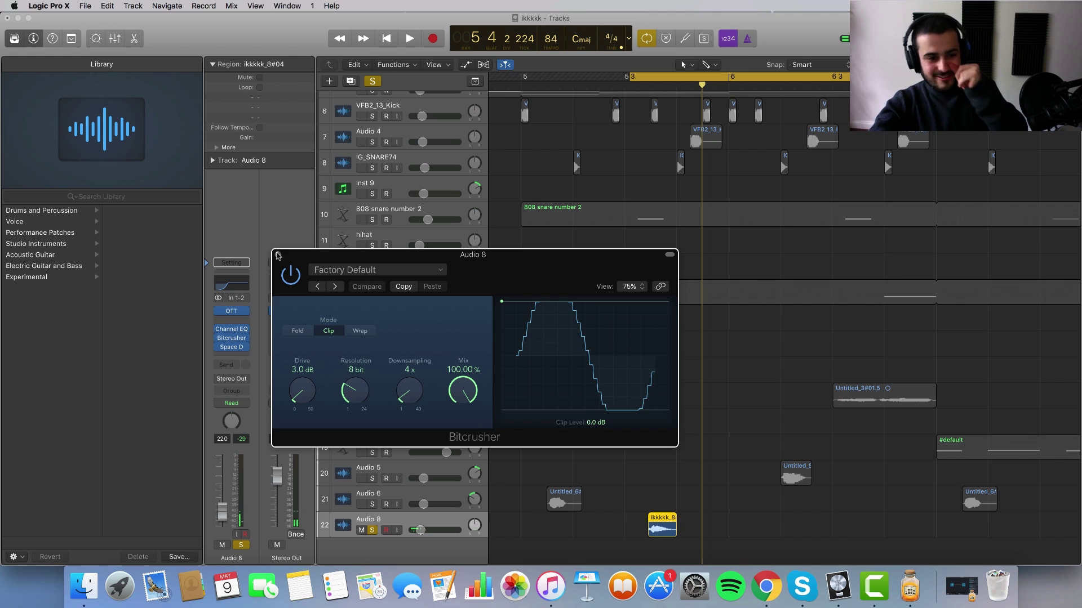
pyautogui.click(277, 255)
pyautogui.click(371, 531)
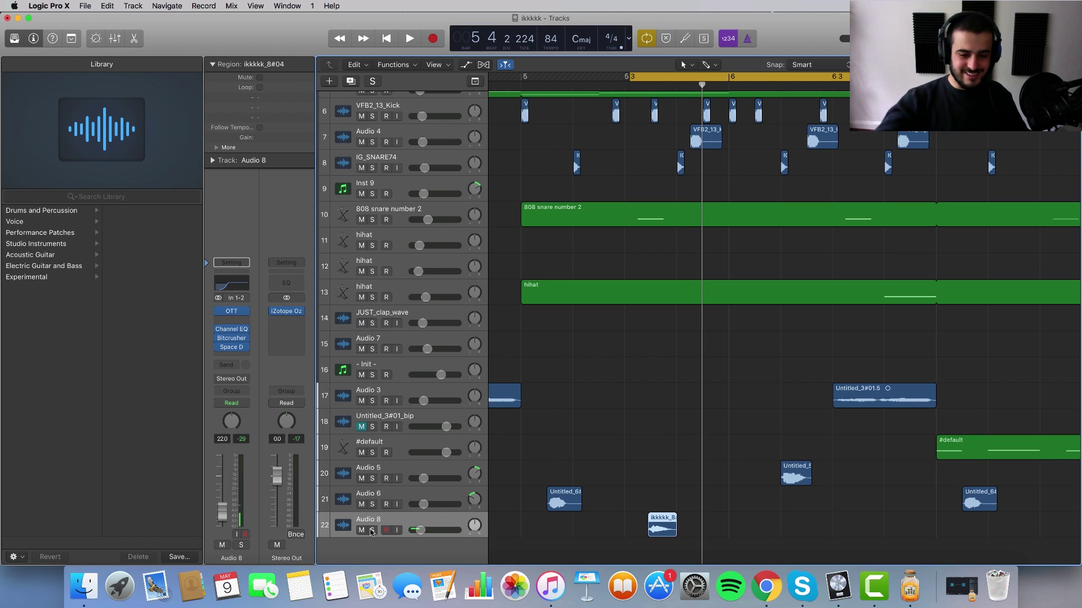
# Delete the ikkkkk_8#04 region from Audio 8 together with its recorded audio file on disk
pyautogui.moveTo(616, 506); pyautogui.dragTo(698, 524)
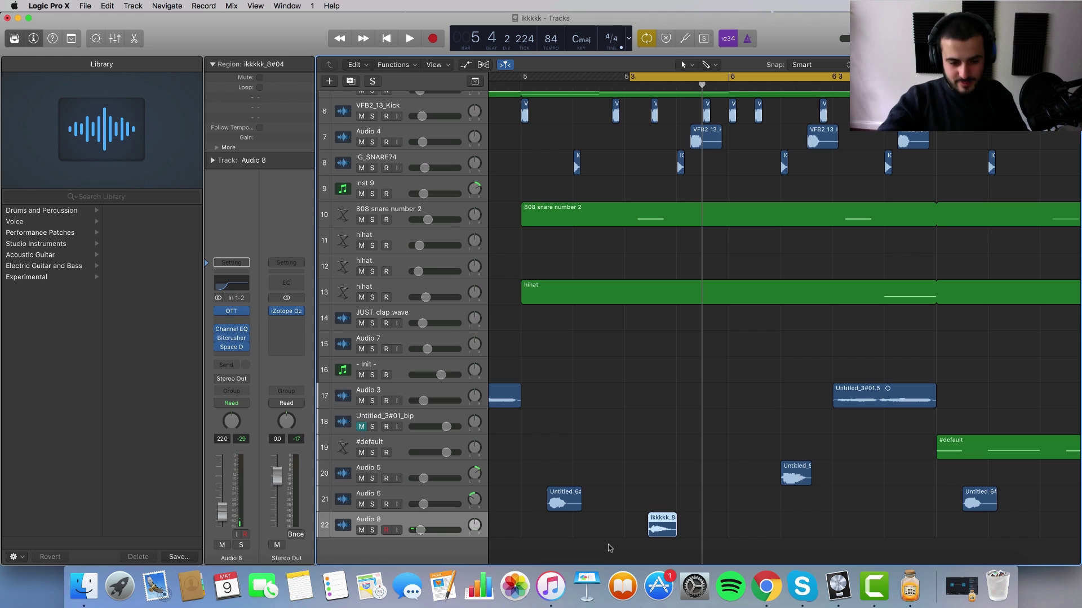
pyautogui.moveTo(620, 535); pyautogui.dragTo(688, 531)
pyautogui.press('Delete')
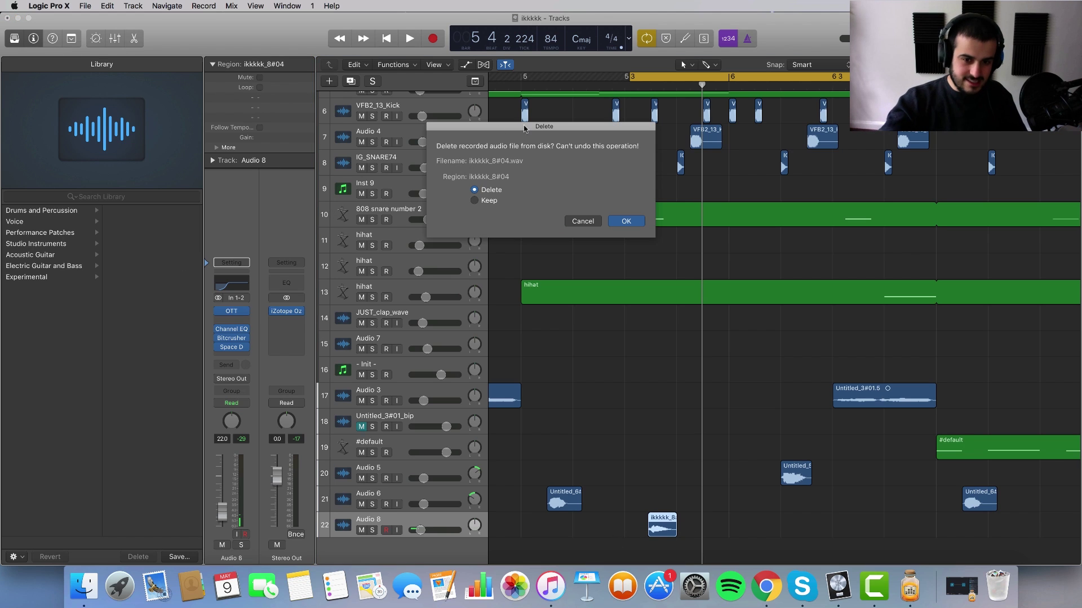
pyautogui.click(625, 221)
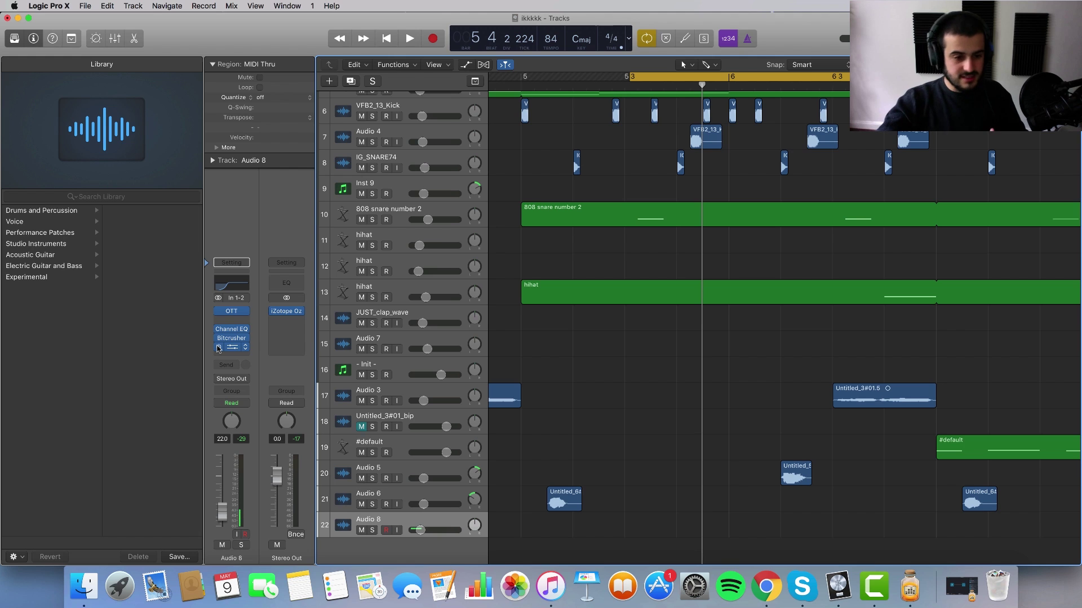
pyautogui.scroll(-10, 684, 405)
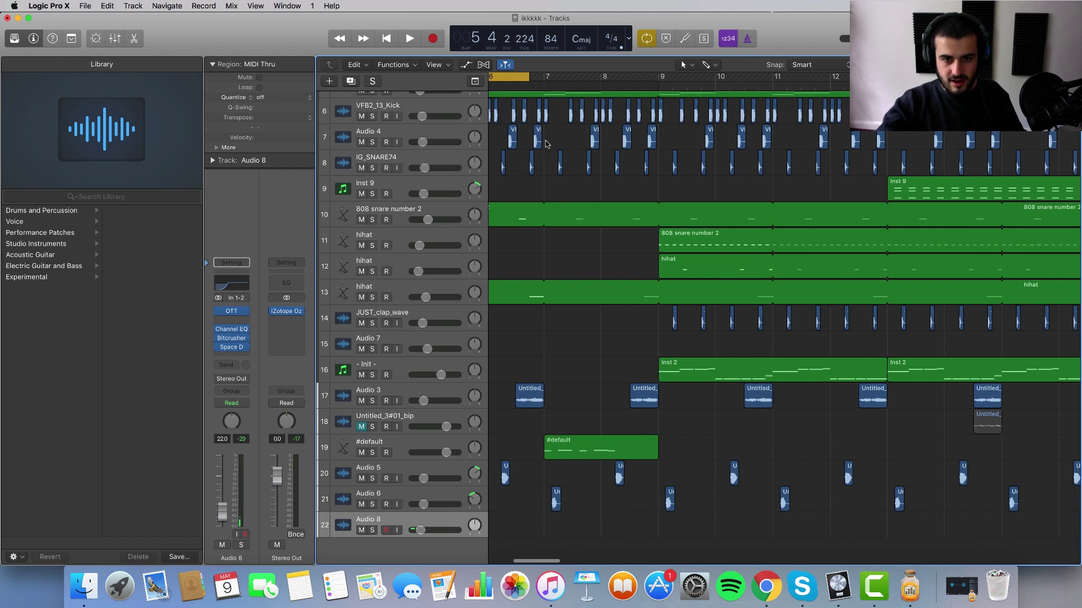
# Set a cycle range from bar 4 to past bar 8, audition Audio 3 in solo and display its effects chain
pyautogui.hscroll(-10, 545, 143)
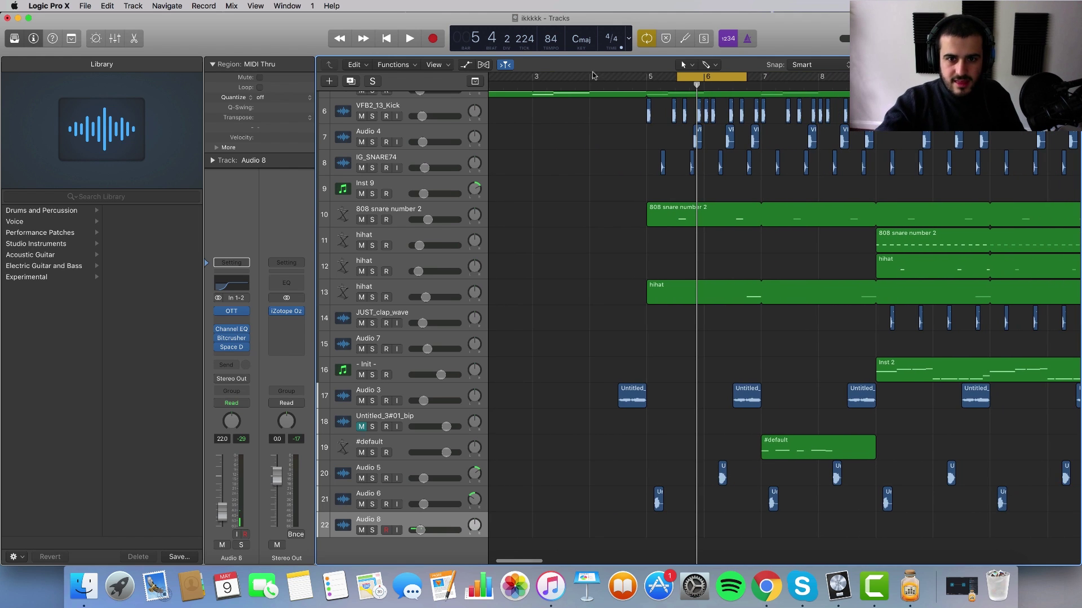
pyautogui.moveTo(593, 75); pyautogui.dragTo(851, 76)
pyautogui.click(372, 400)
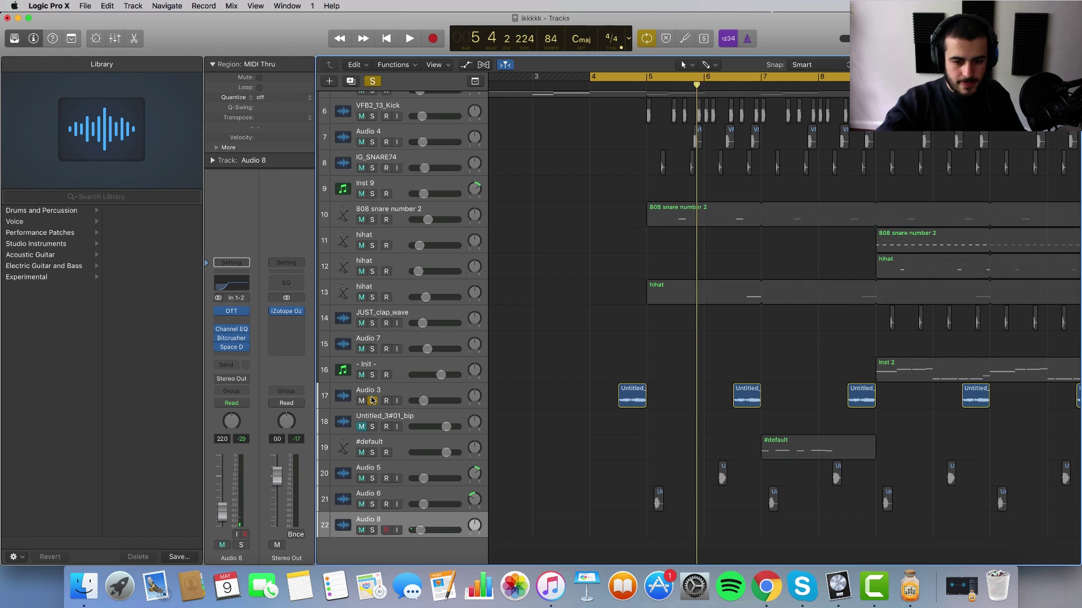
pyautogui.press('space')
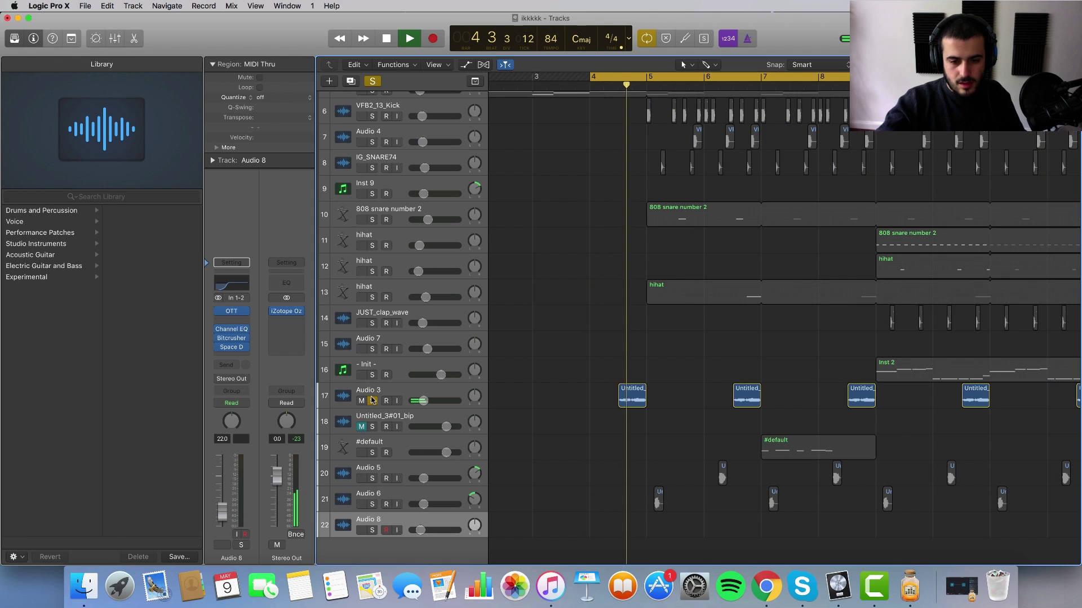
pyautogui.press('space')
pyautogui.click(371, 400)
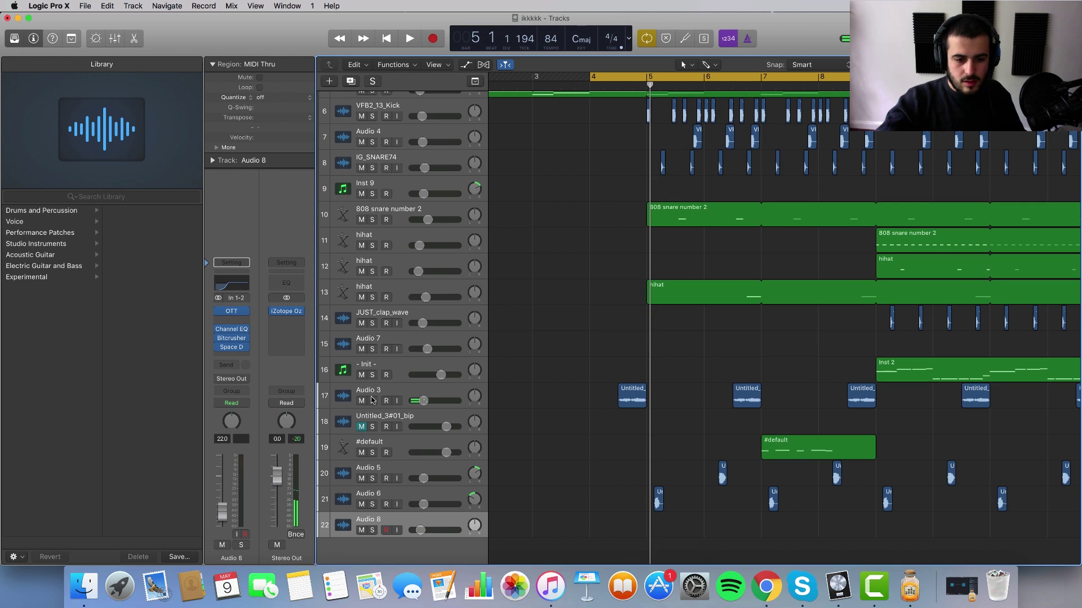
pyautogui.click(381, 392)
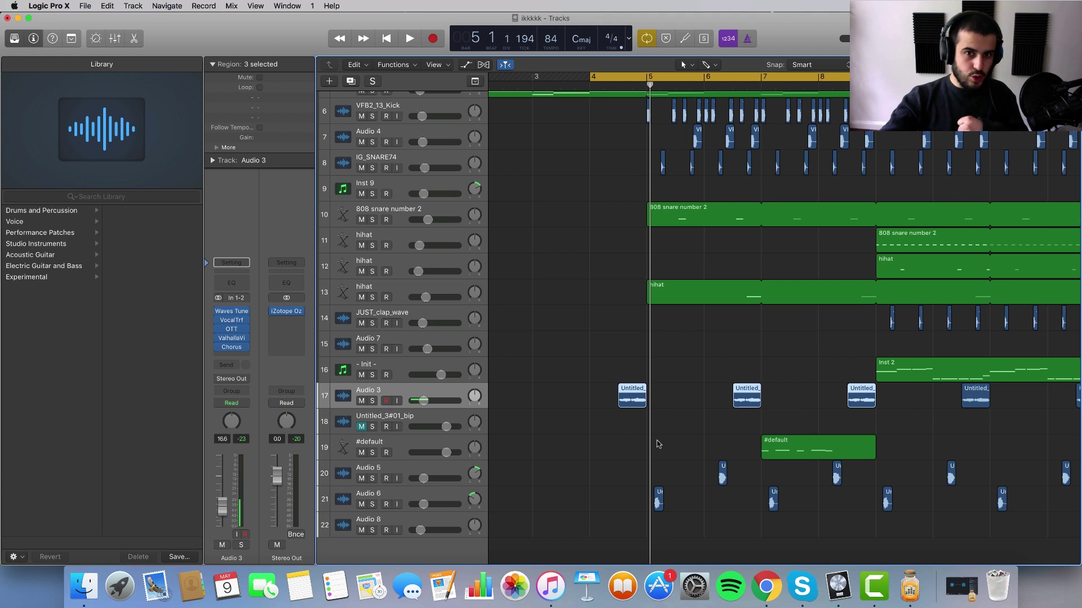
# Add a new audio track below Audio 8 and record a vocal take on it from bar 4
pyautogui.click(406, 518)
pyautogui.doubleClick(410, 542)
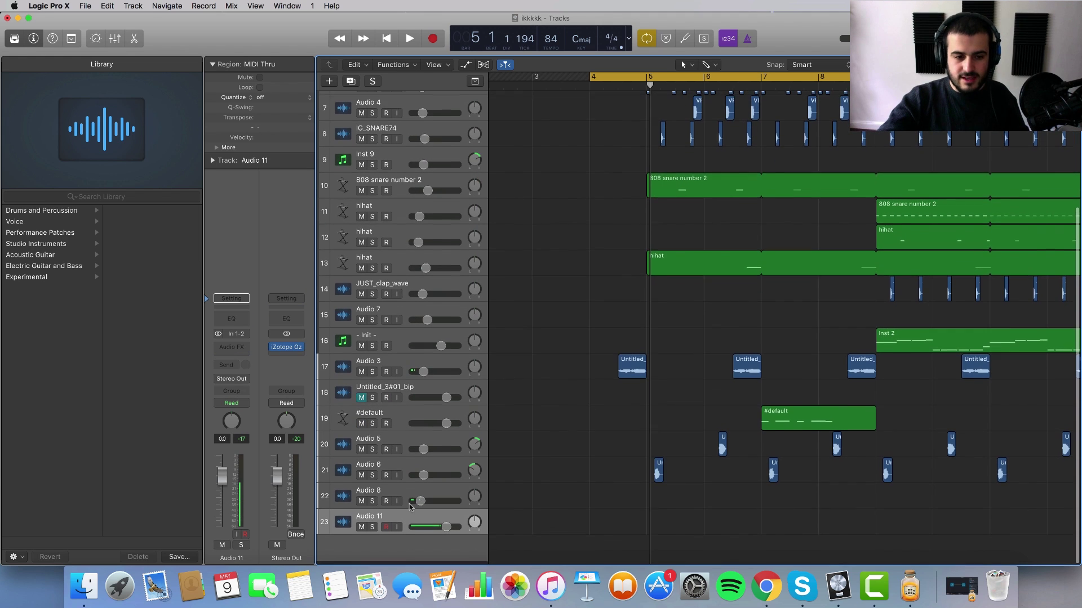
pyautogui.click(437, 38)
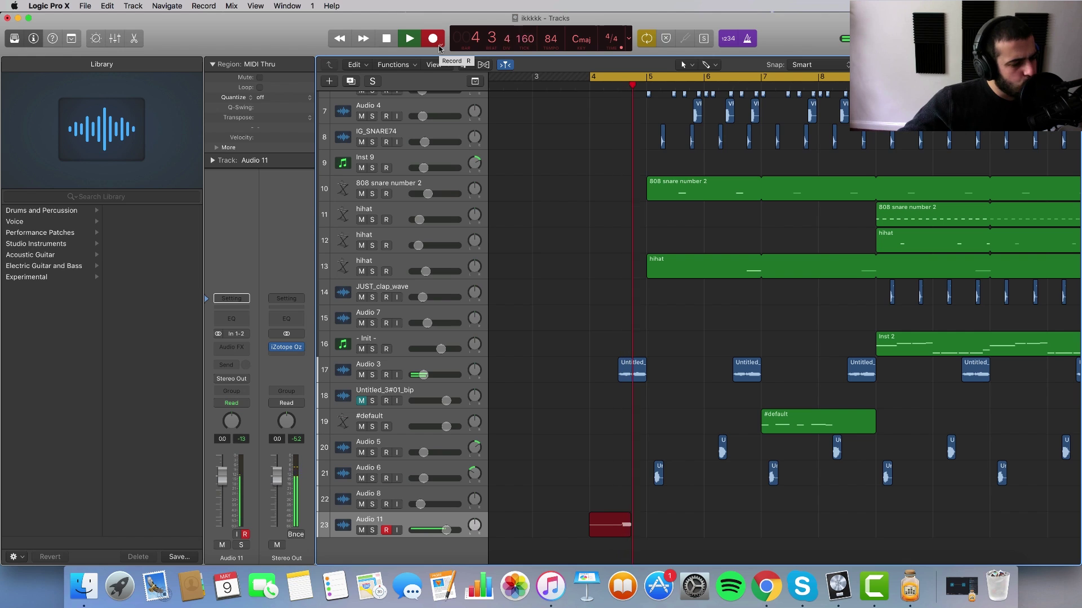
pyautogui.press('space')
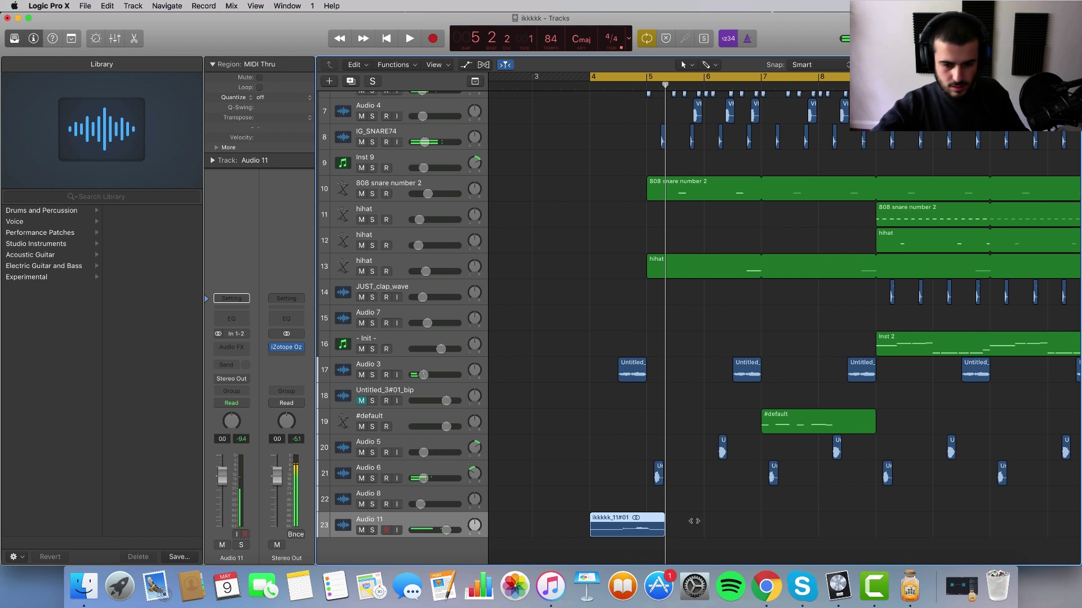
# Switch Audio 11 to the mono Input 1 and delete the take ikkkkk_11#01 together with its audio file on disk
pyautogui.click(218, 333)
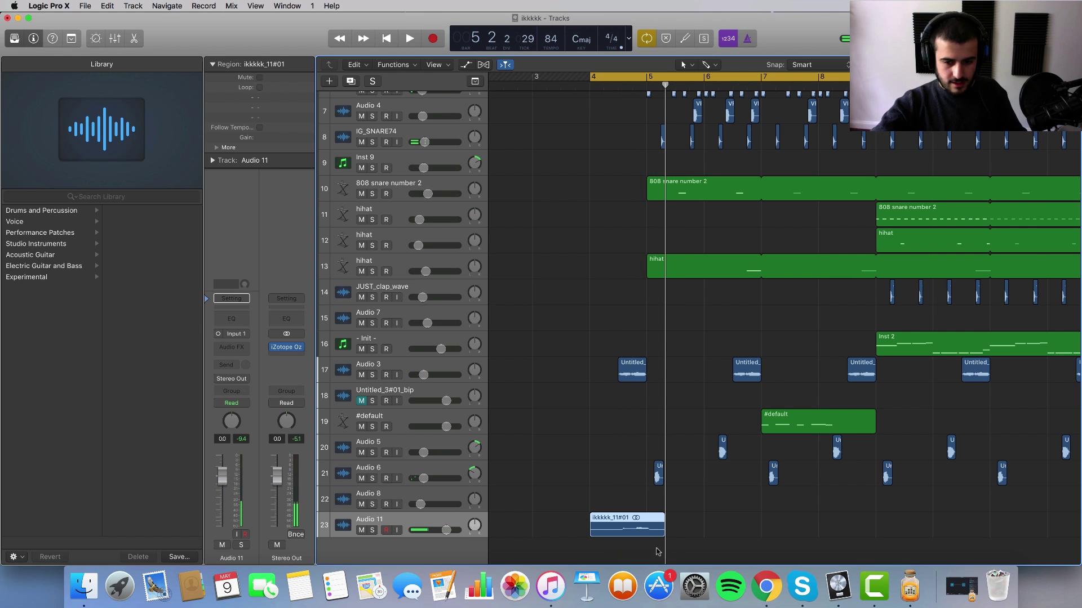
pyautogui.press('Delete')
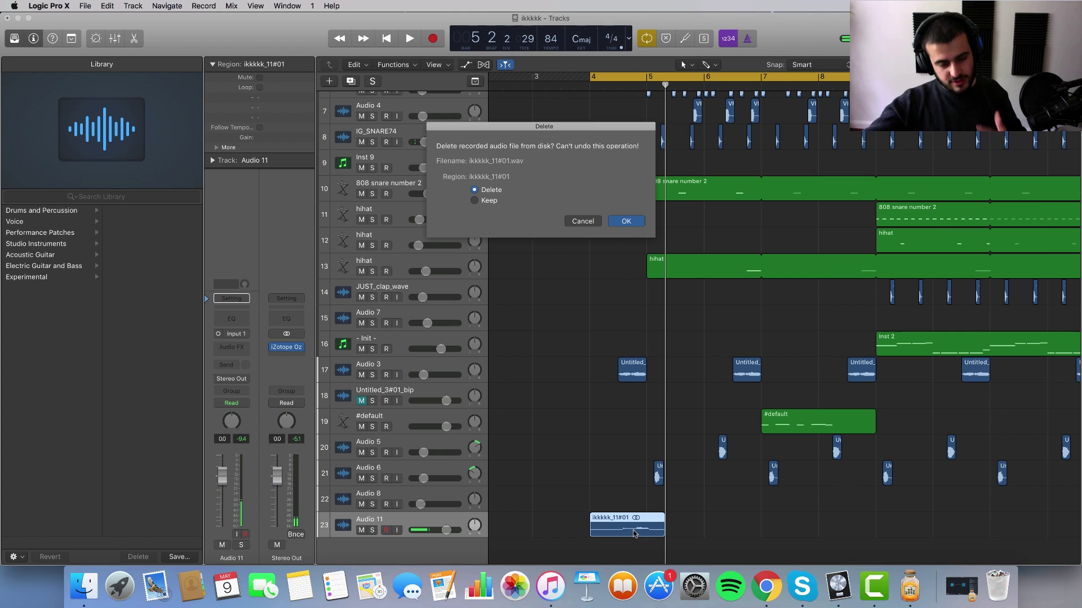
pyautogui.click(621, 222)
# Record a replacement vocal take on Audio 11 from bar 4 and solo the track
pyautogui.click(432, 36)
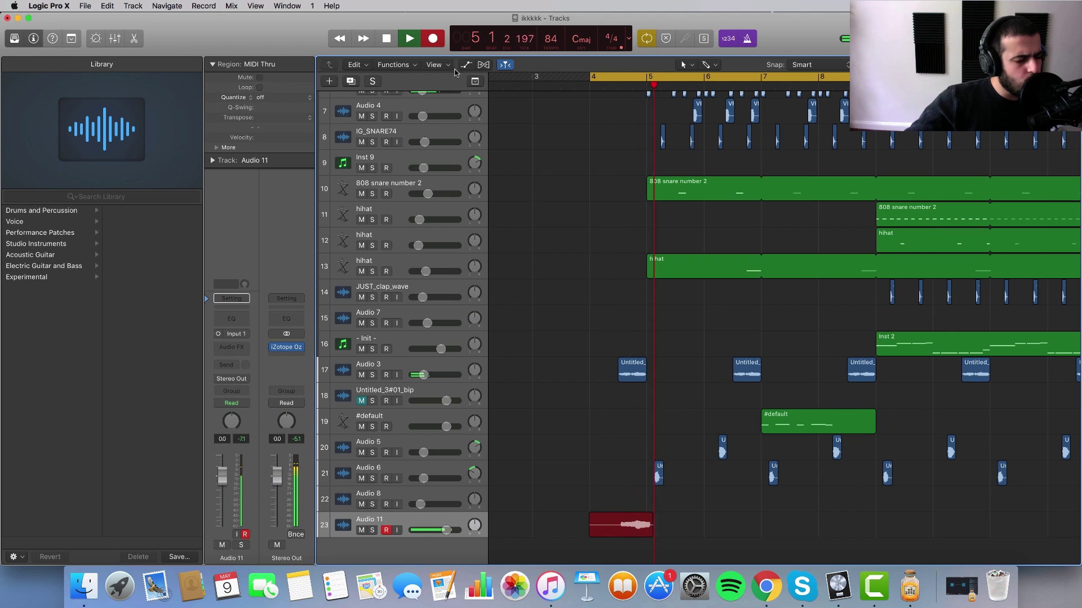
pyautogui.press('space')
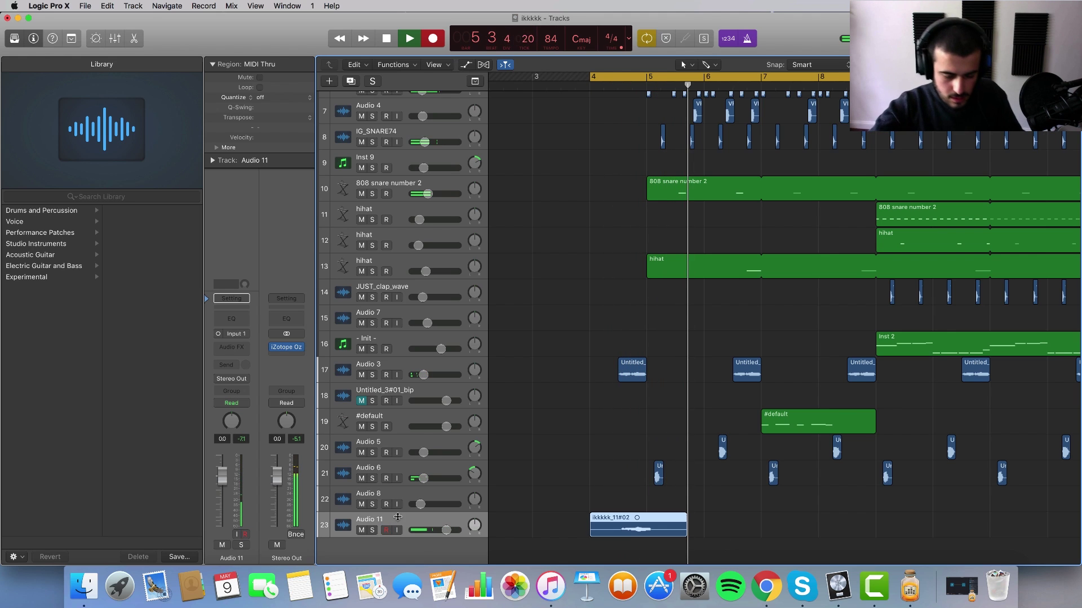
pyautogui.press('s')
# Move the cycle range to start at 4 3 and shift the ikkkkk_11#02 region slightly earlier on Audio 11
pyautogui.press('super+Right')
pyautogui.press('super+Right')
pyautogui.press('super+Right')
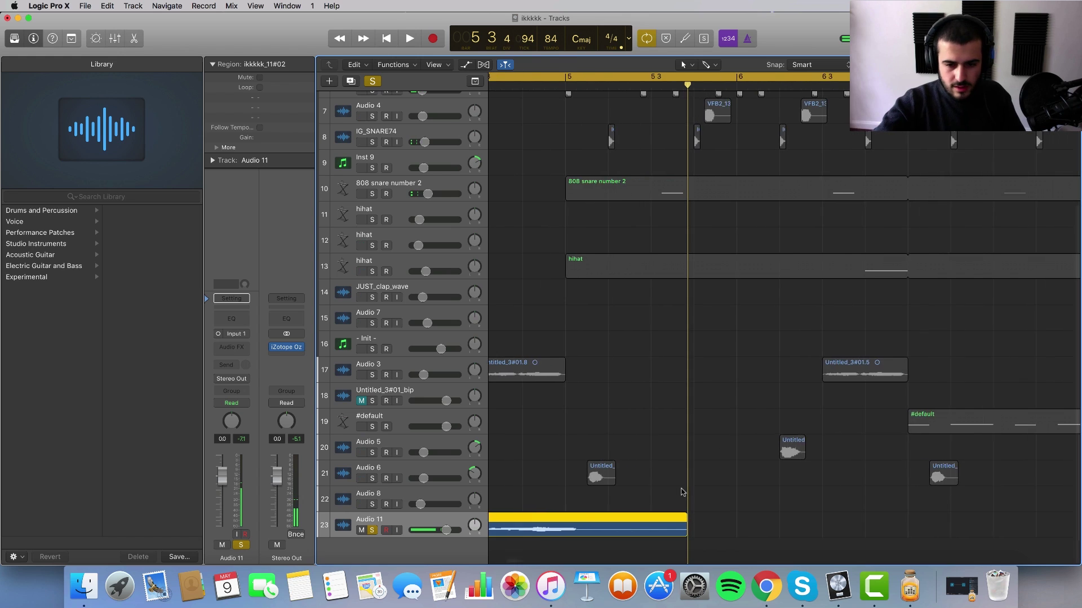
pyautogui.moveTo(673, 76); pyautogui.dragTo(673, 76)
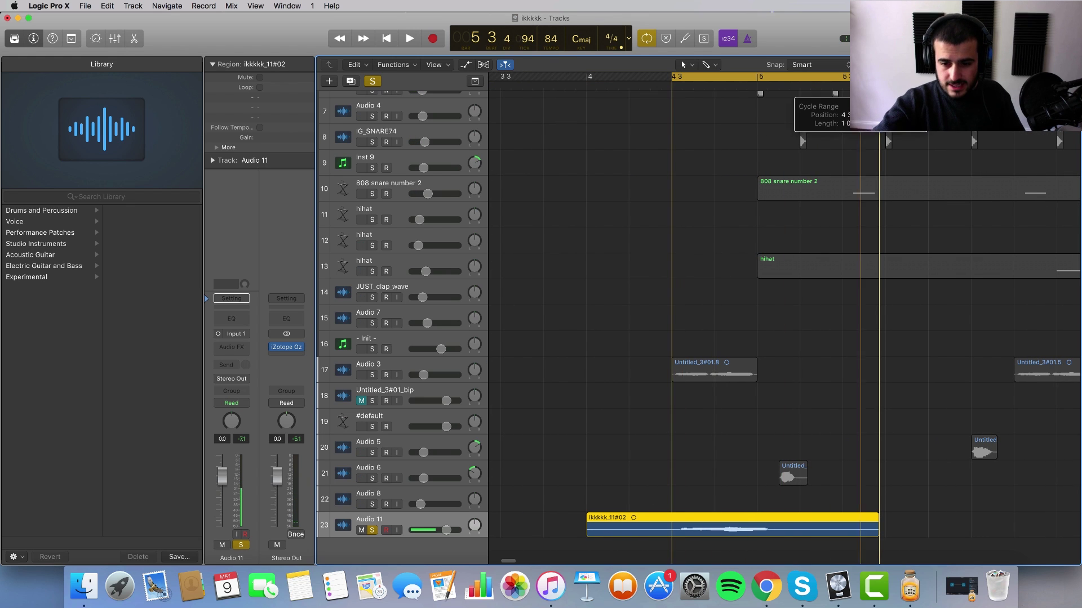
pyautogui.press('super+Right')
pyautogui.hscroll(-2, 772, 479)
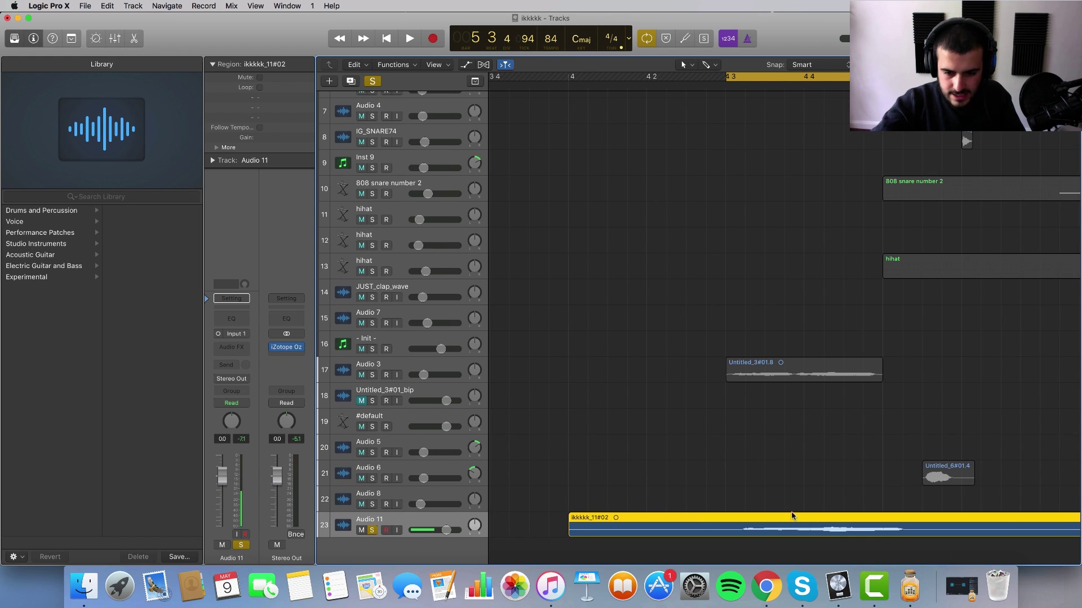
pyautogui.moveTo(812, 528); pyautogui.dragTo(796, 532)
# Trim the ikkkkk_11#02 region to start at 4 3 and end just past bar 5
pyautogui.press('super+Left')
pyautogui.press('super+Left')
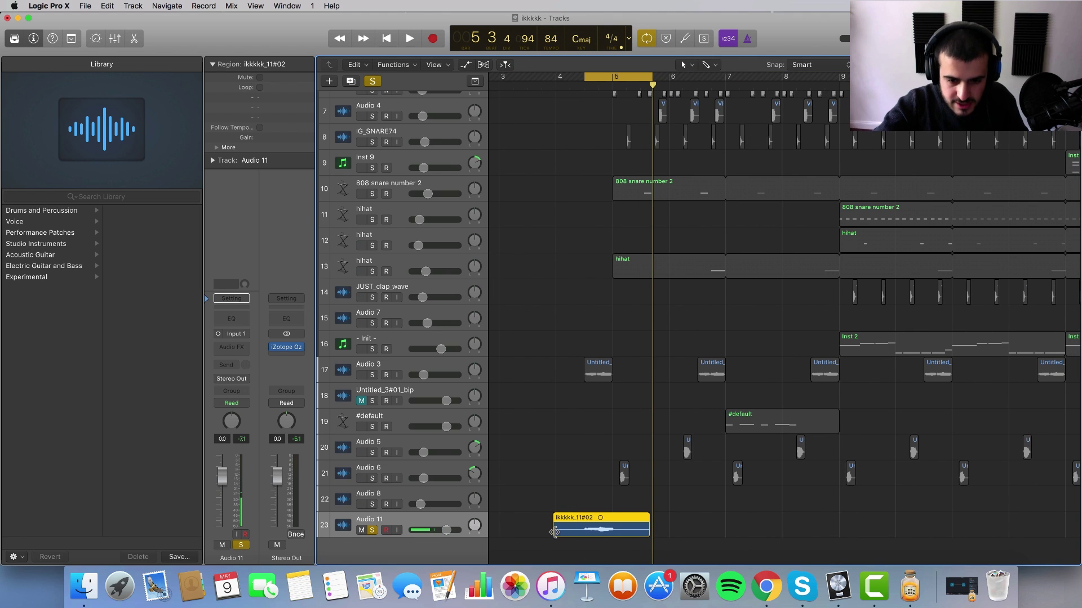
pyautogui.moveTo(555, 532); pyautogui.dragTo(584, 534)
pyautogui.press('super+Right')
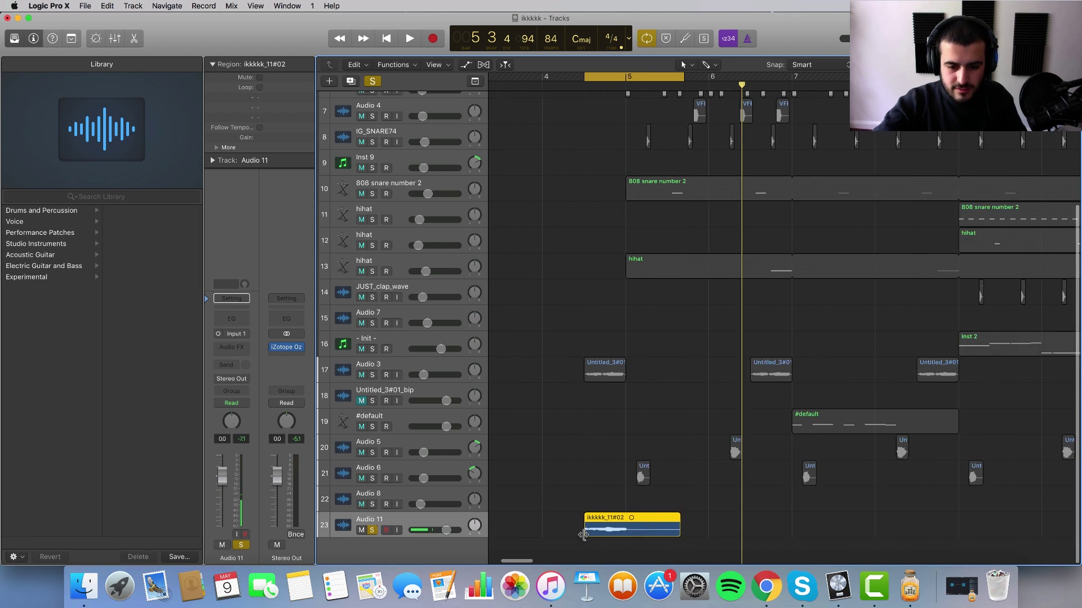
pyautogui.press('super+Right')
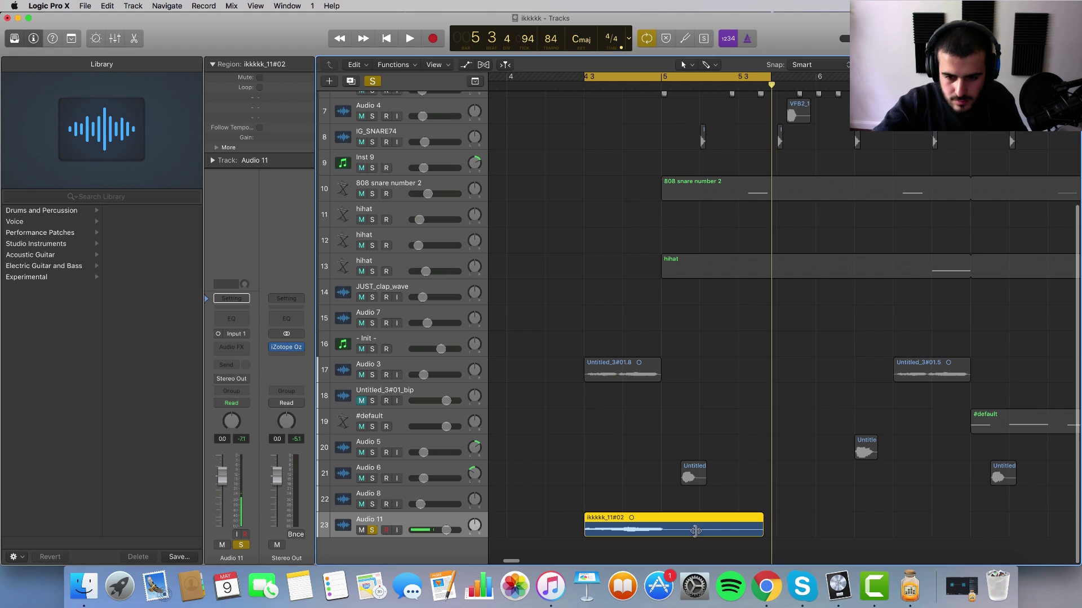
pyautogui.moveTo(695, 531); pyautogui.dragTo(660, 529)
# Audition the trimmed take, switching Audio 11 to the stereo input In 1-2 and lowering its volume to -16.4 dB
pyautogui.press('space')
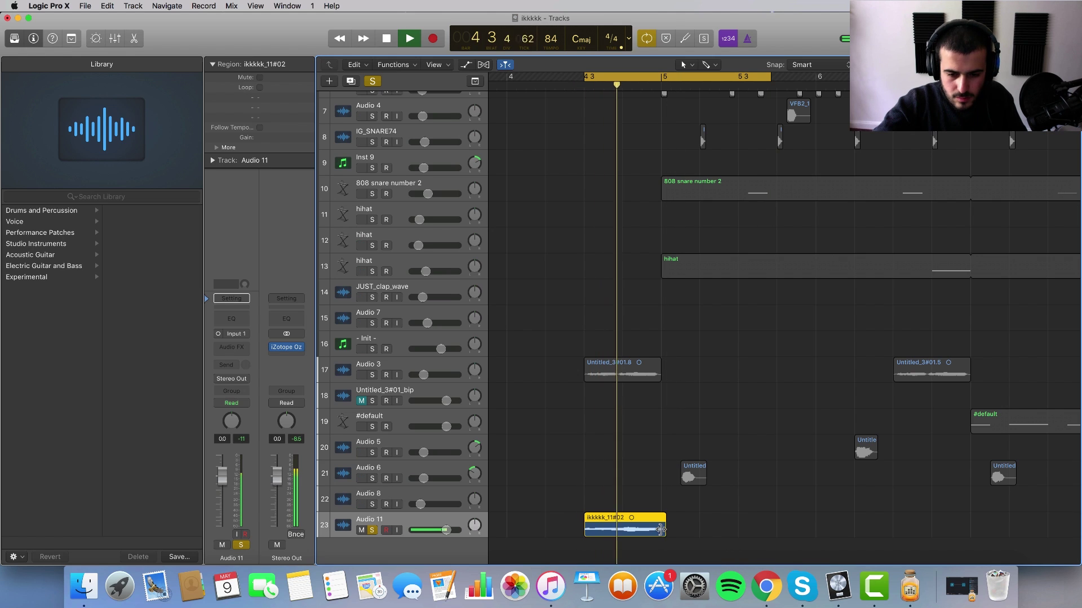
pyautogui.press('space')
pyautogui.moveTo(446, 530); pyautogui.dragTo(398, 551)
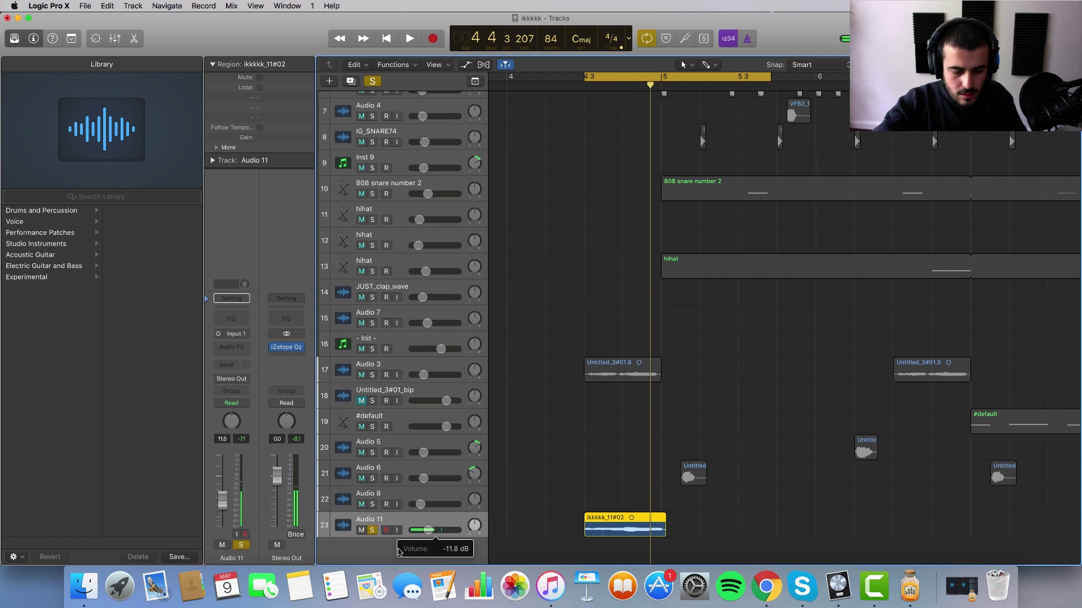
pyautogui.press('space')
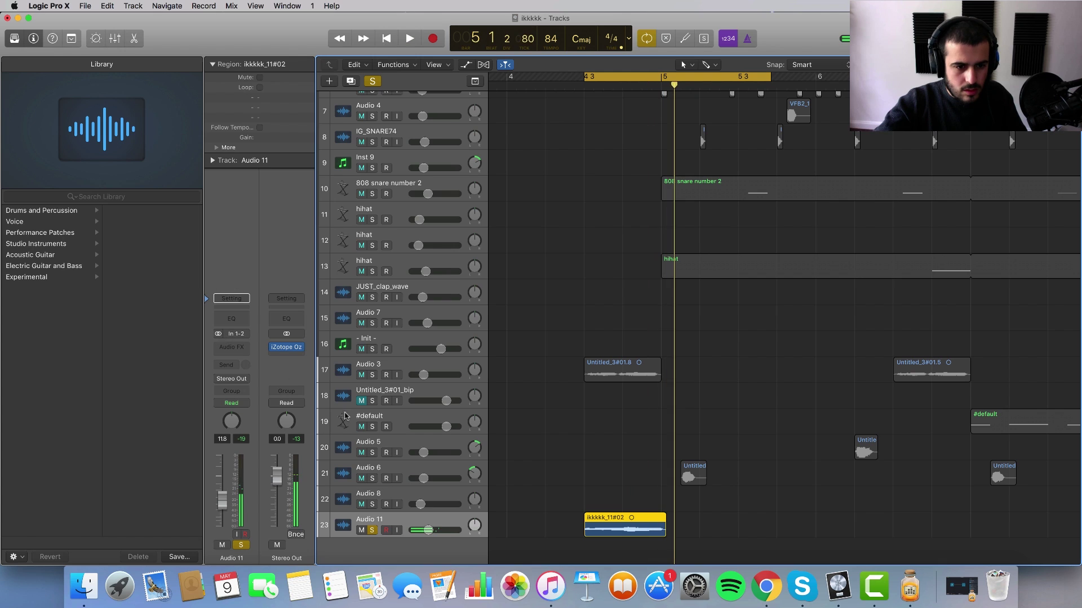
pyautogui.press('space')
pyautogui.moveTo(428, 530); pyautogui.dragTo(414, 535)
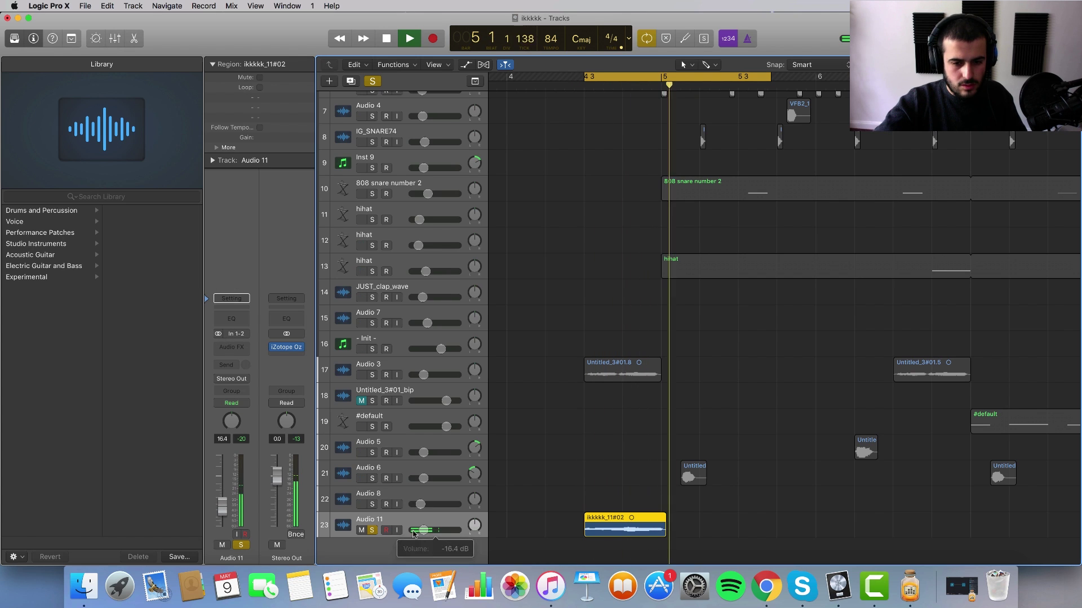
pyautogui.press('space')
pyautogui.click(244, 349)
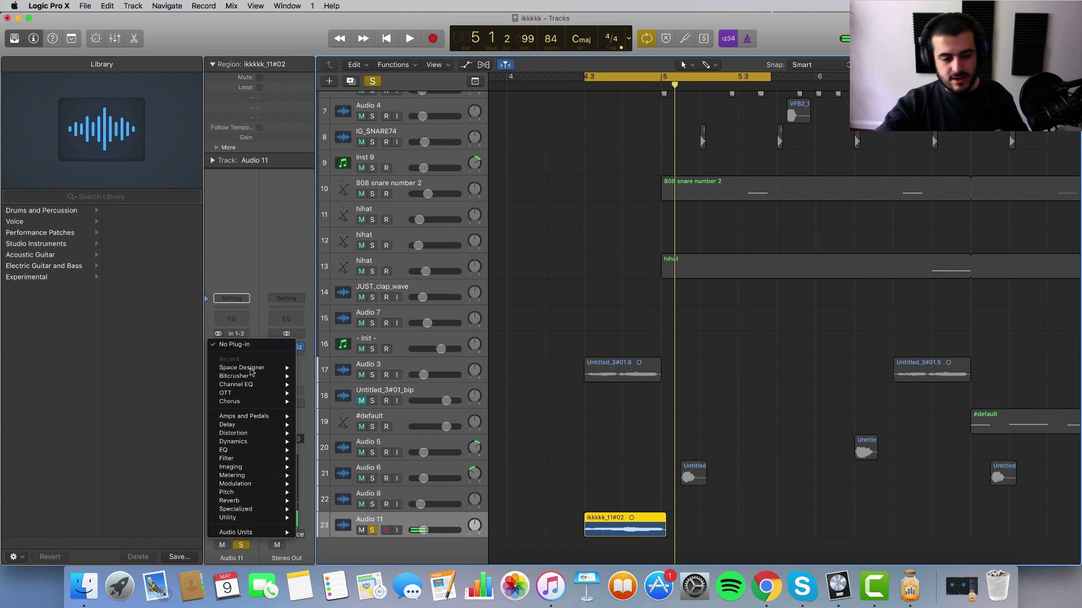
pyautogui.moveTo(272, 534)
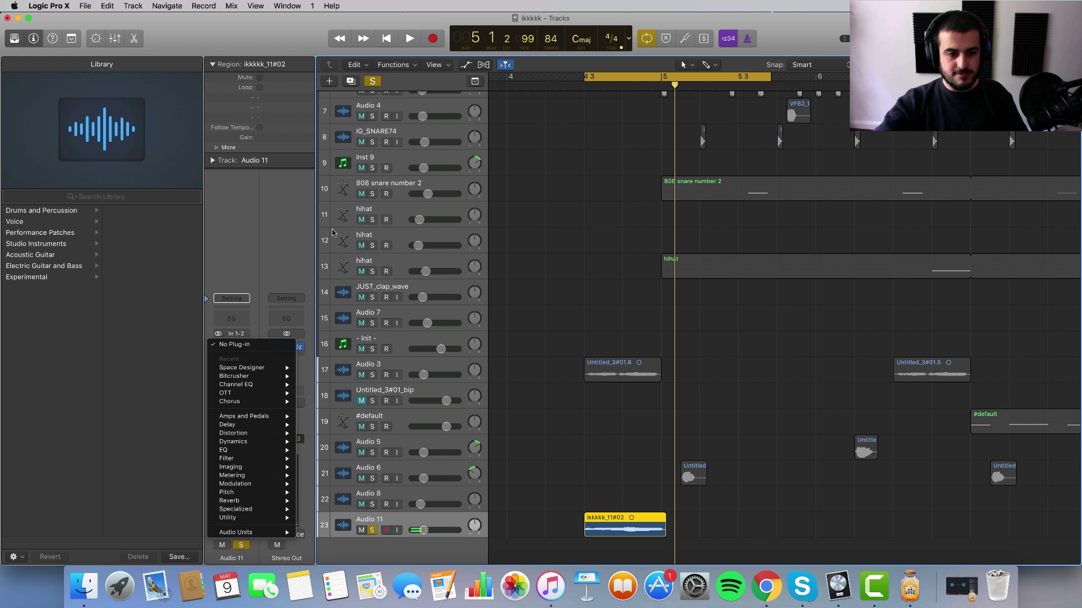
pyautogui.click(446, 81)
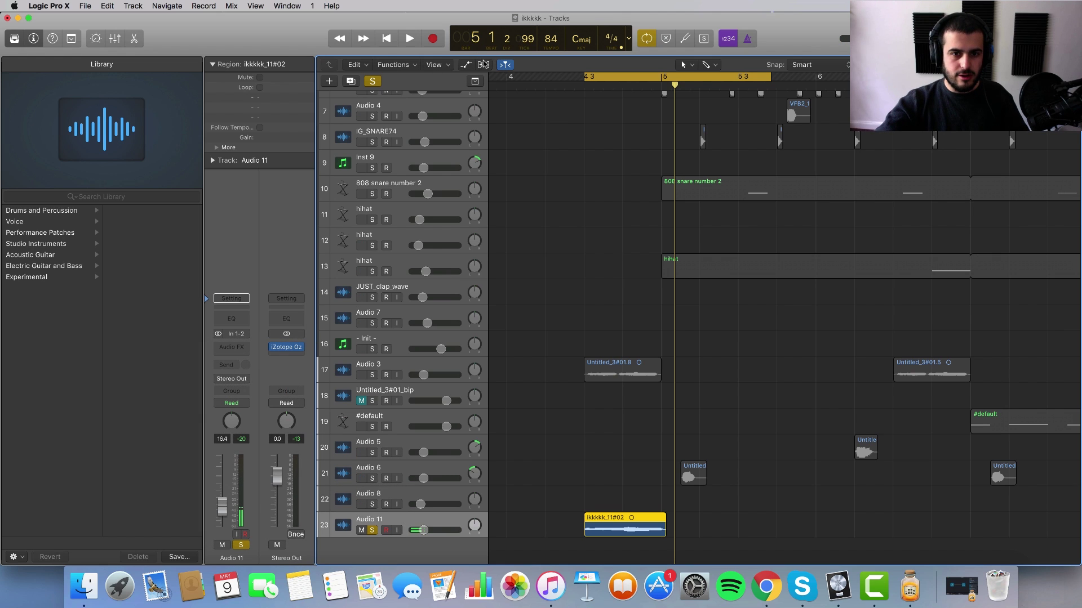
# Insert the stereo Waves Tune Real-Time (s) plug-in as the first effect on Audio 11
pyautogui.click(239, 347)
pyautogui.moveTo(246, 534)
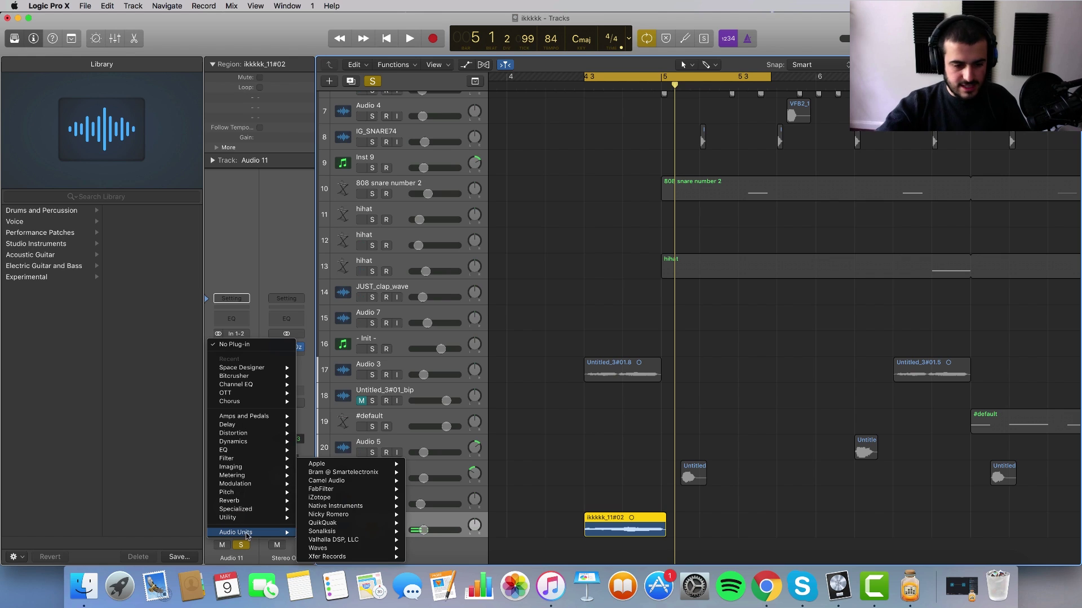
pyautogui.moveTo(361, 550)
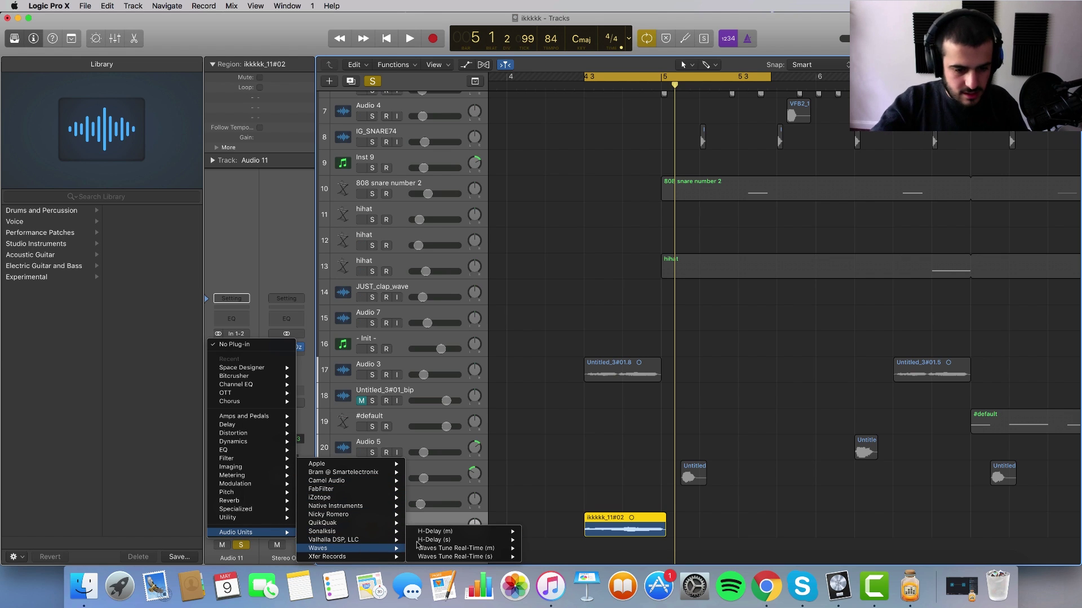
pyautogui.moveTo(459, 542)
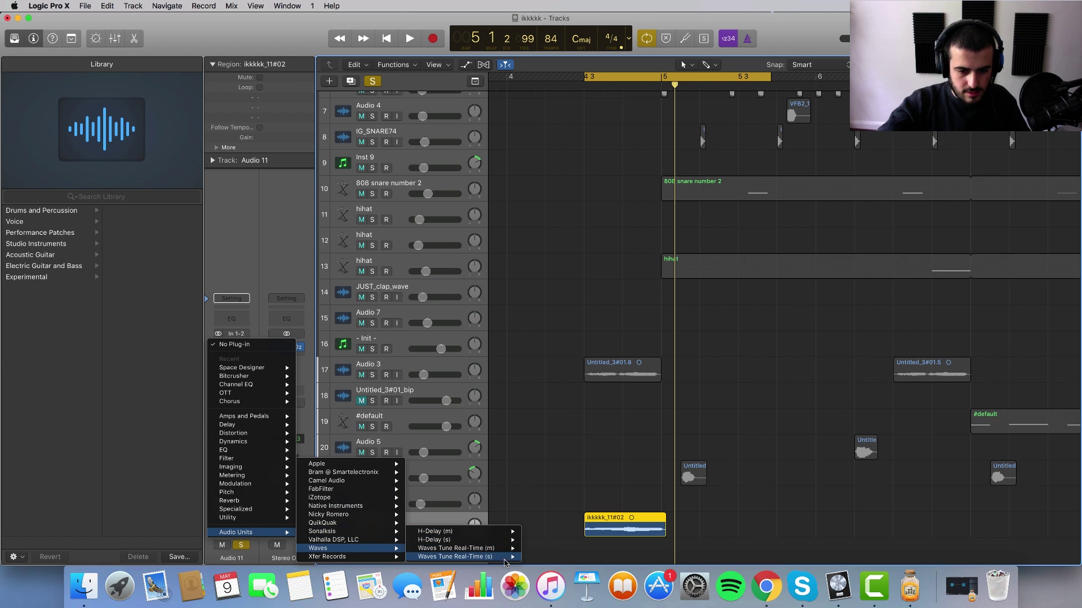
pyautogui.click(543, 556)
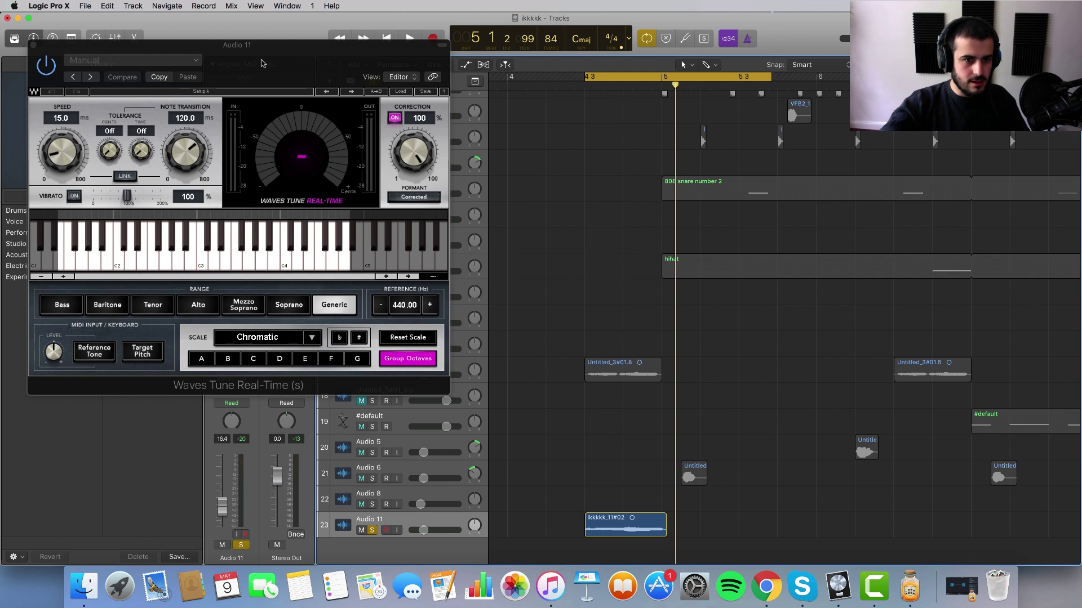
pyautogui.click(231, 172)
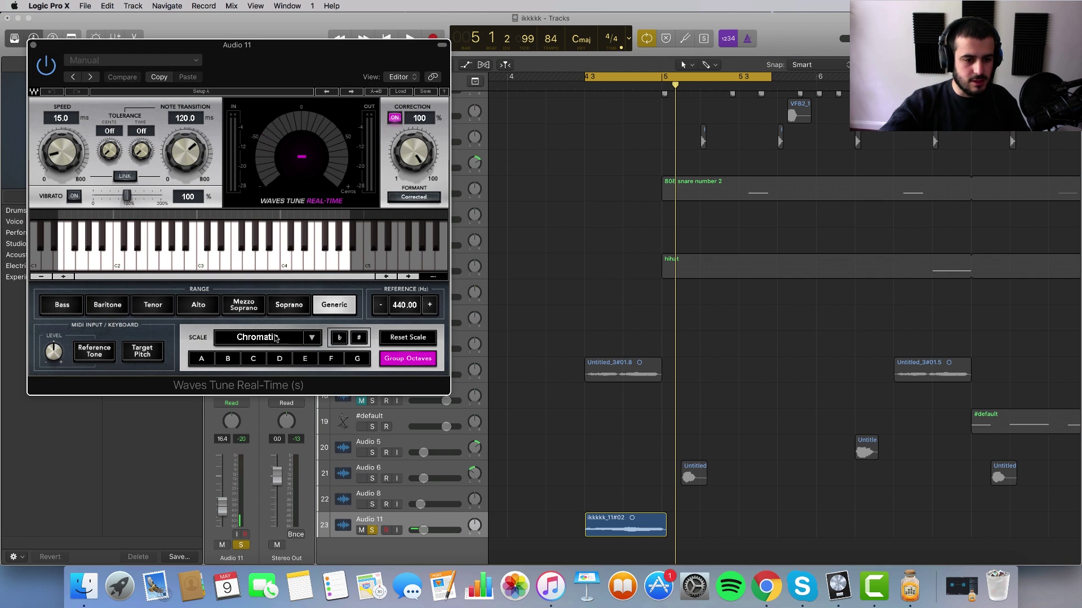
# Set Waves Tune Real-Time to the B Major scale with an 11.4 ms note transition while auditioning the take
pyautogui.moveTo(275, 338); pyautogui.dragTo(268, 347)
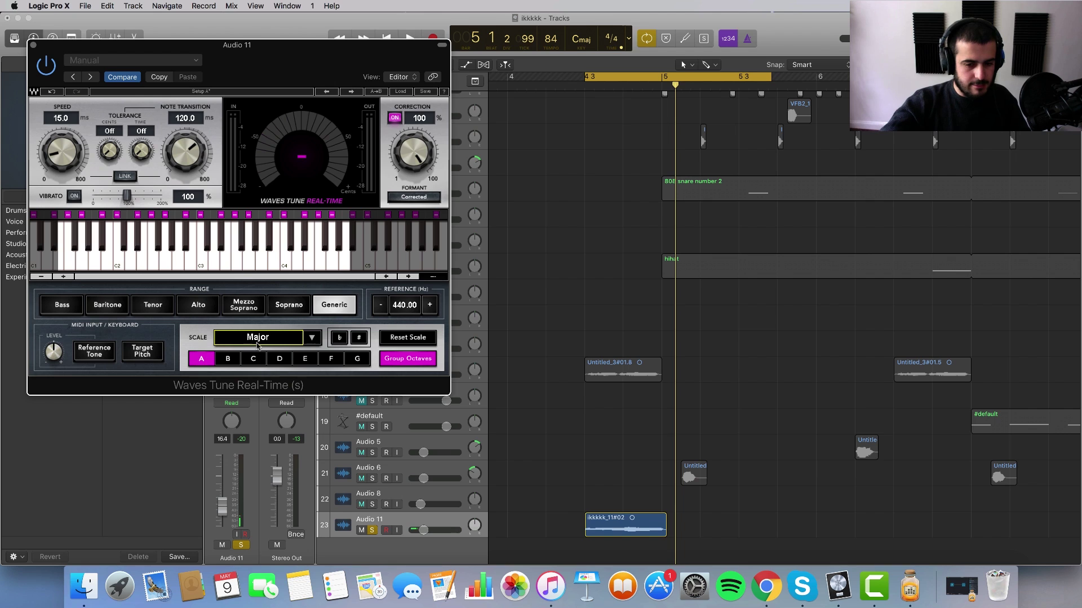
pyautogui.press('space')
pyautogui.click(239, 360)
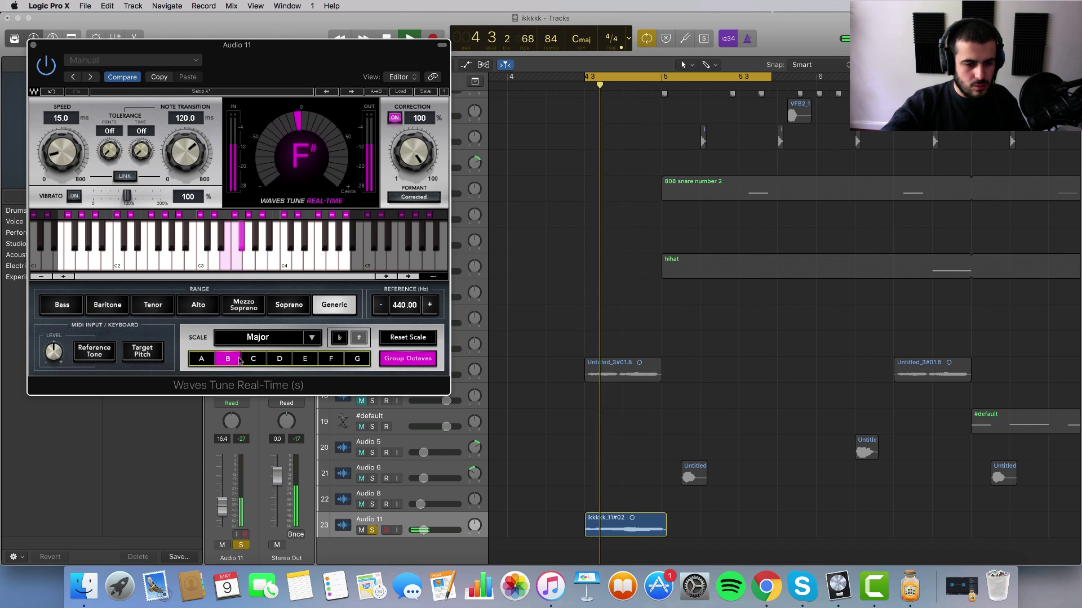
pyautogui.click(253, 359)
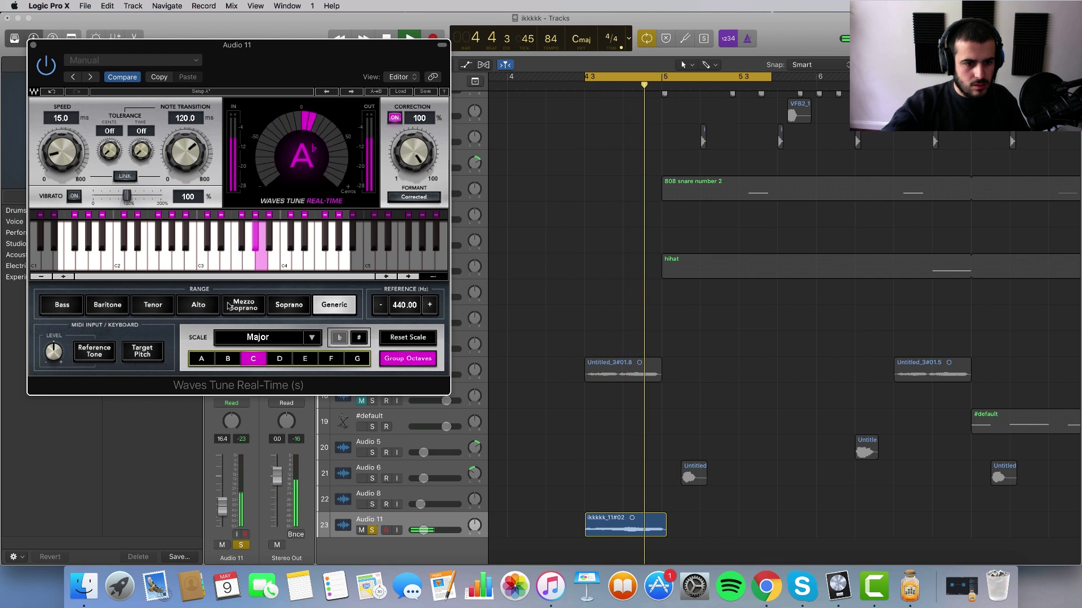
pyautogui.click(228, 359)
pyautogui.moveTo(184, 151); pyautogui.dragTo(190, 126)
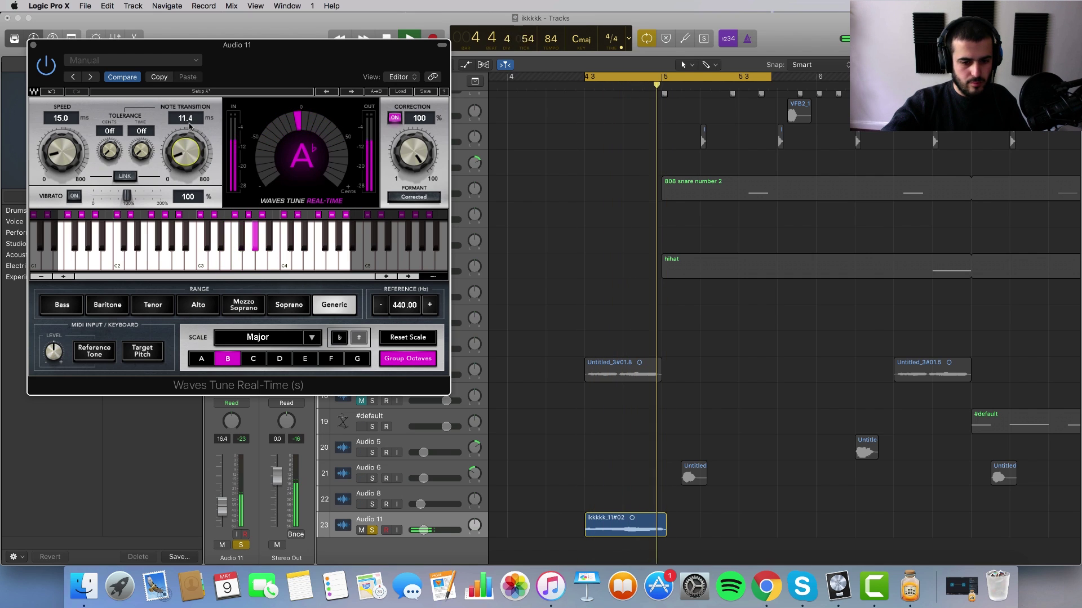
pyautogui.press('space')
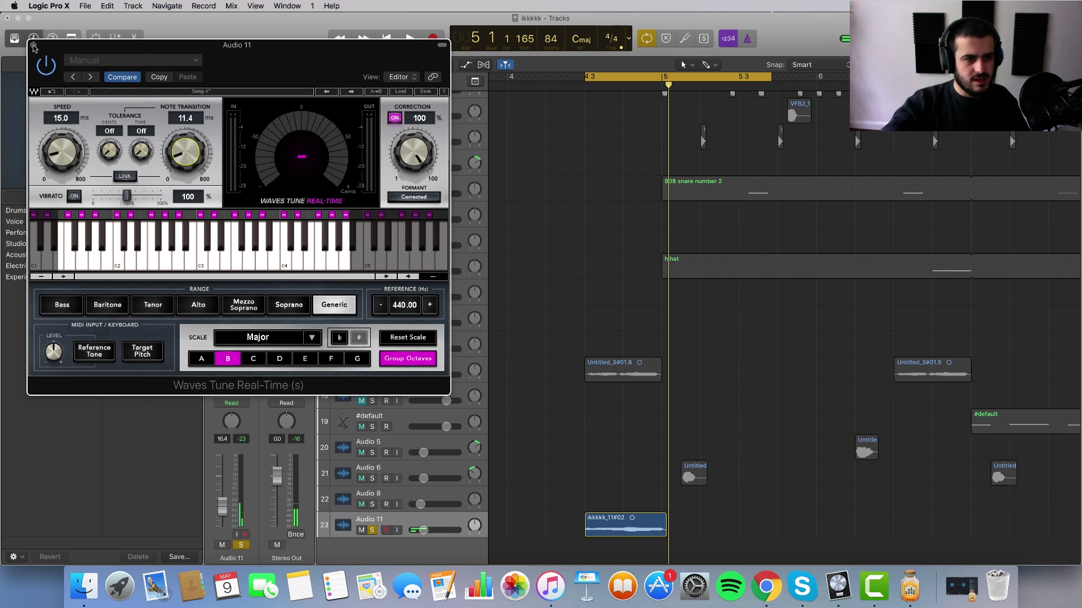
# Close Waves Tune Real-Time and audition the pitch-corrected take on Audio 11
pyautogui.click(34, 45)
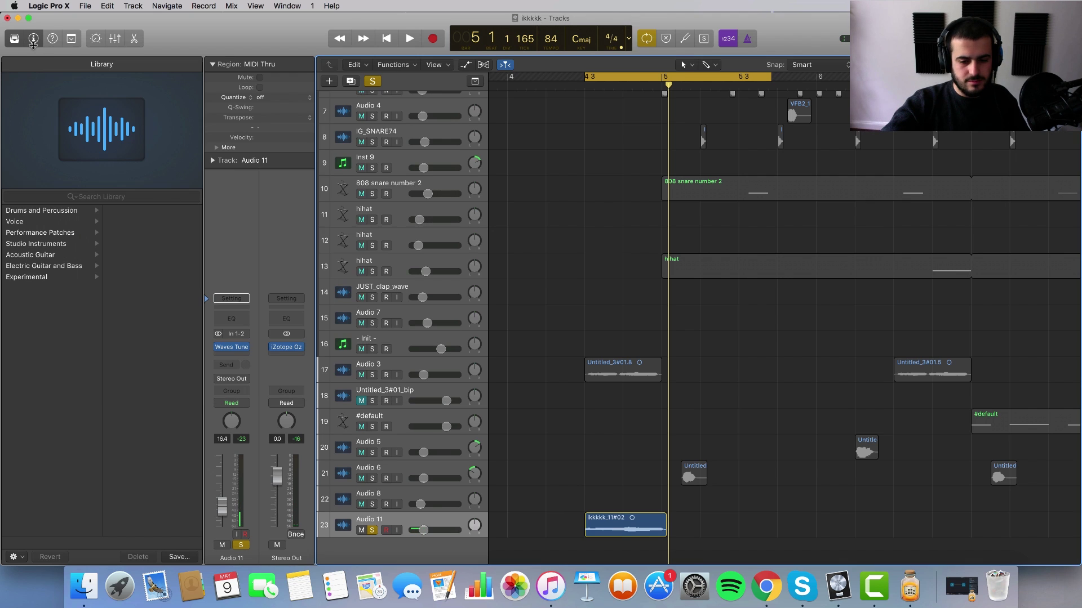
pyautogui.press('space')
pyautogui.press('space')
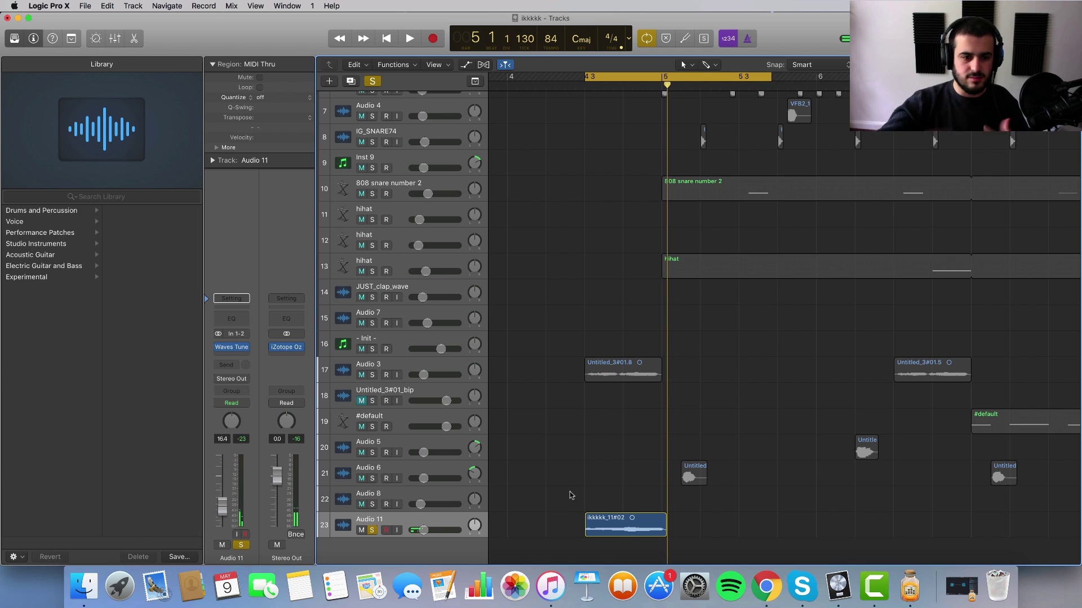
pyautogui.click(231, 355)
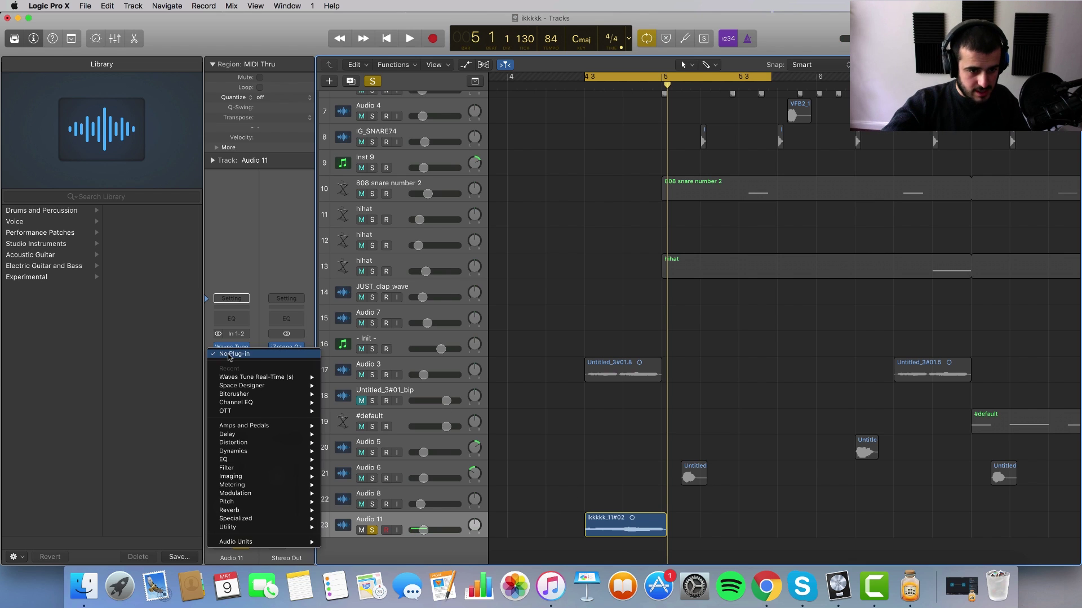
pyautogui.moveTo(280, 511)
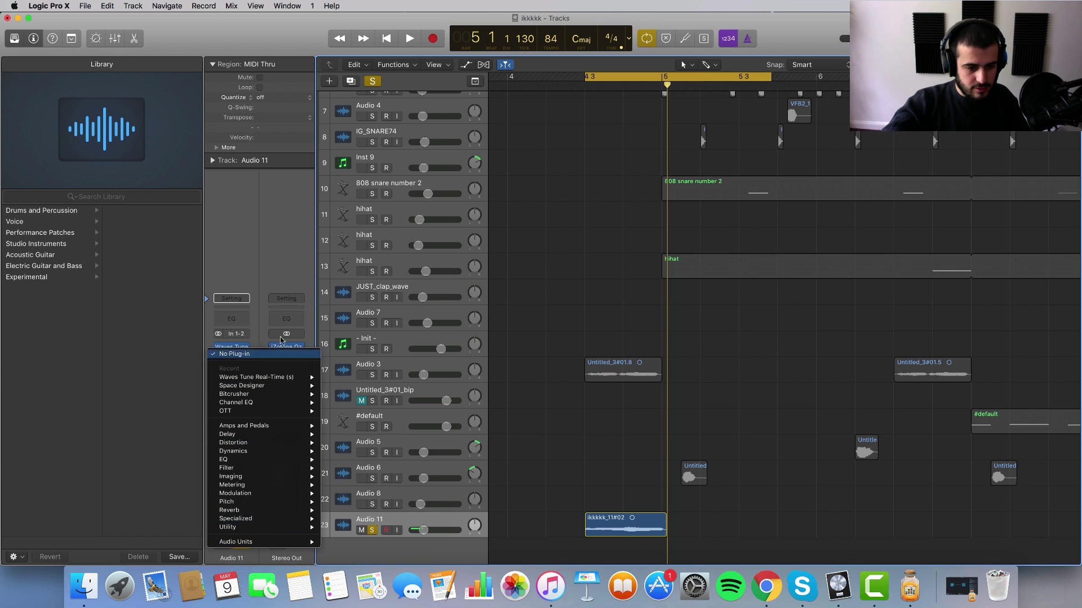
pyautogui.click(242, 315)
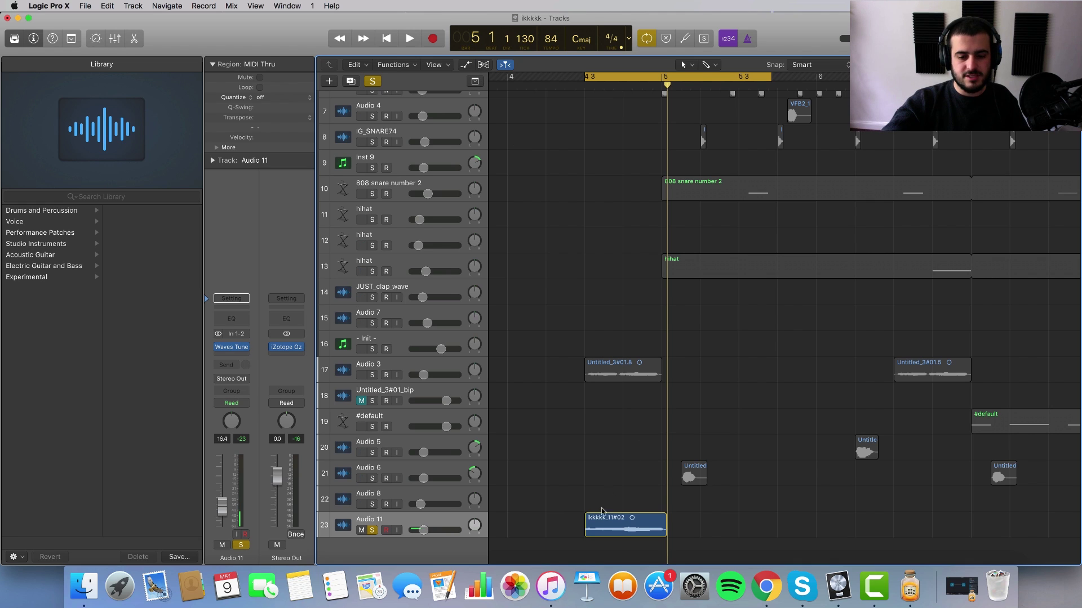
# Insert the stereo Vocal Transformer plug-in after Waves Tune on Audio 11
pyautogui.click(648, 529)
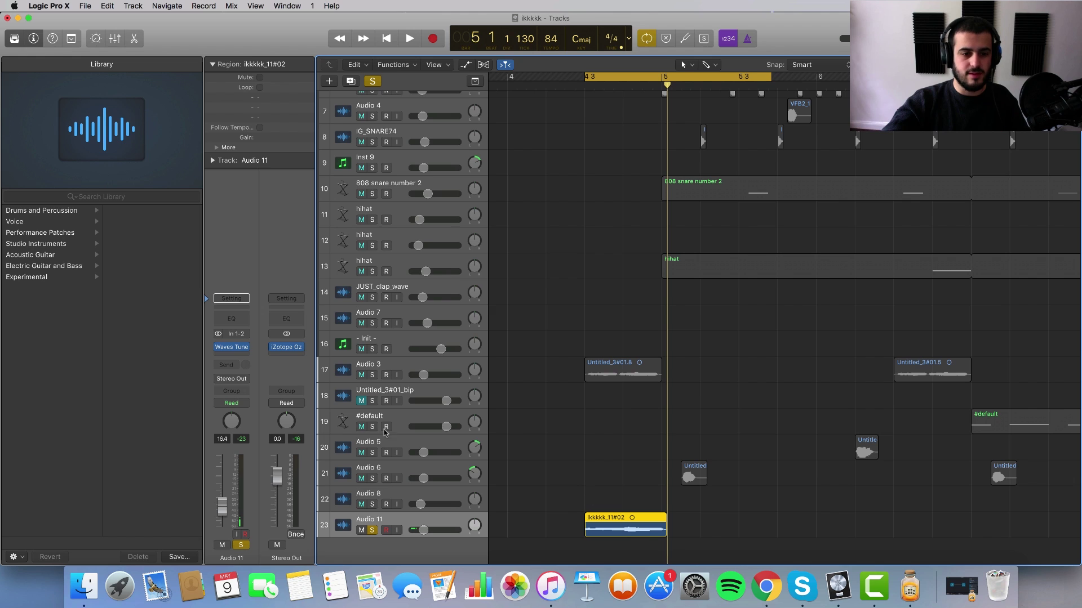
pyautogui.click(238, 358)
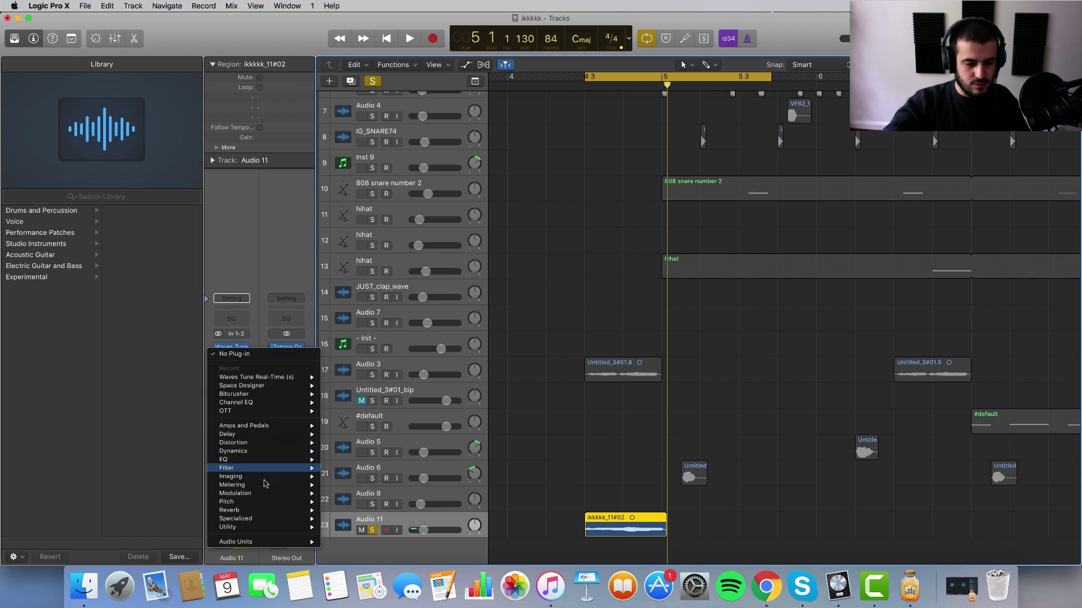
pyautogui.moveTo(261, 510)
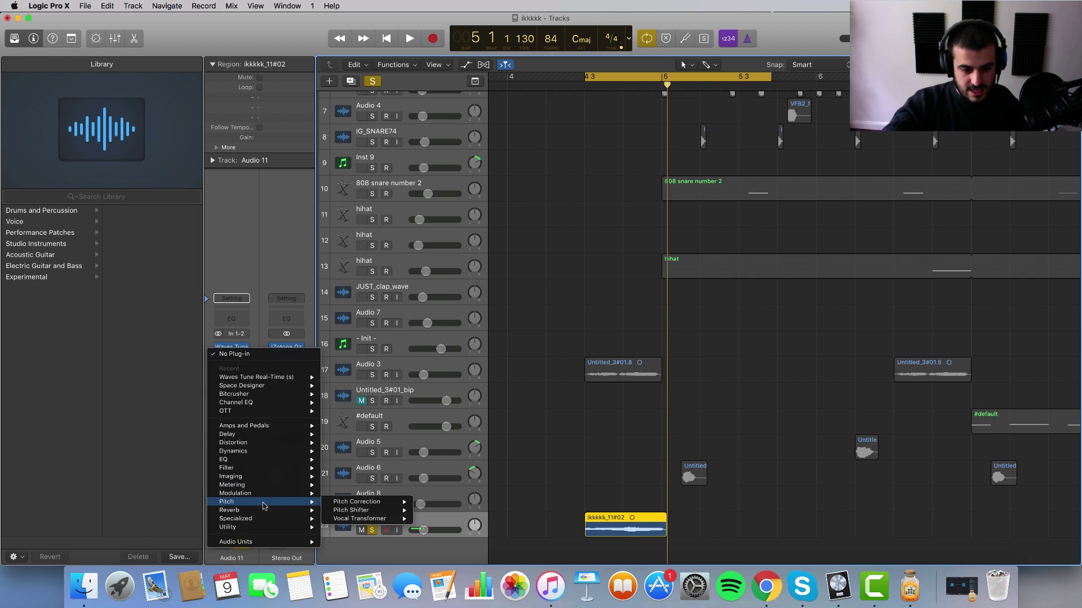
pyautogui.moveTo(396, 519)
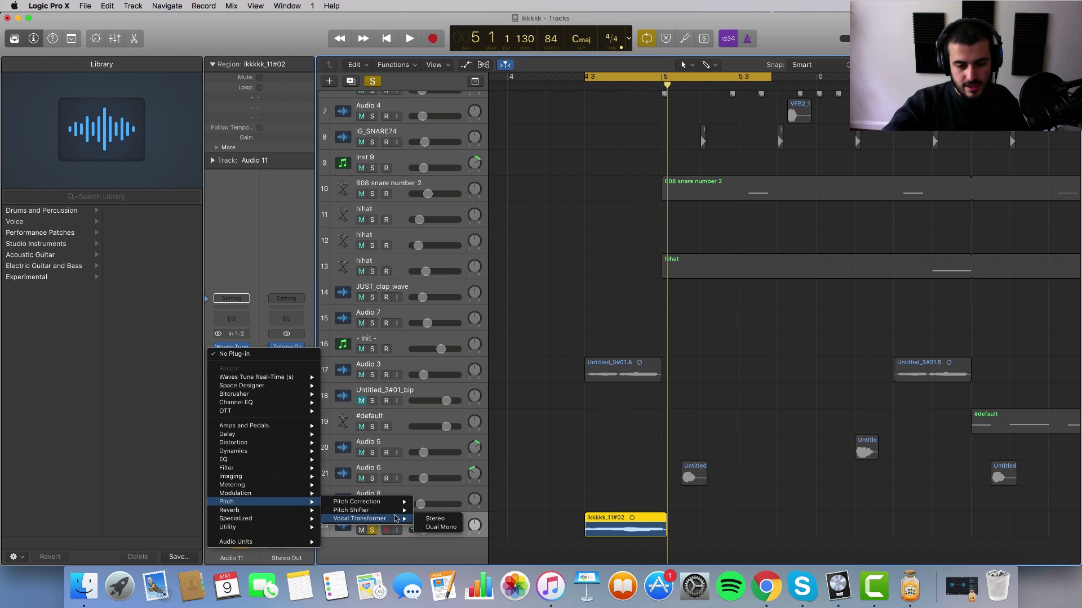
pyautogui.click(435, 519)
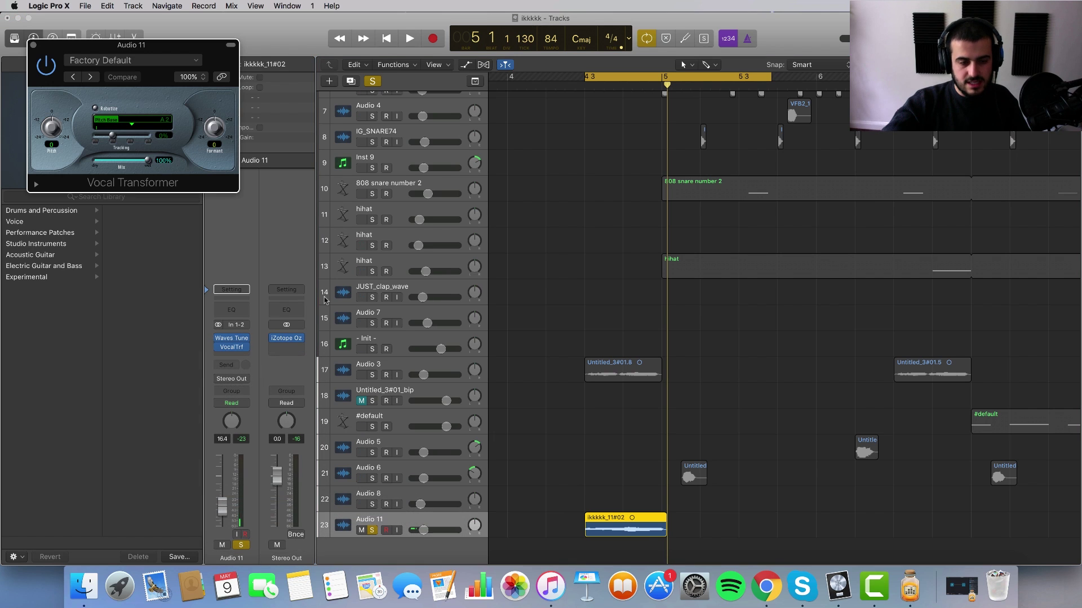
# Set the Vocal Transformer's formant to +7 while auditioning the take, and close the plug-in
pyautogui.press('space')
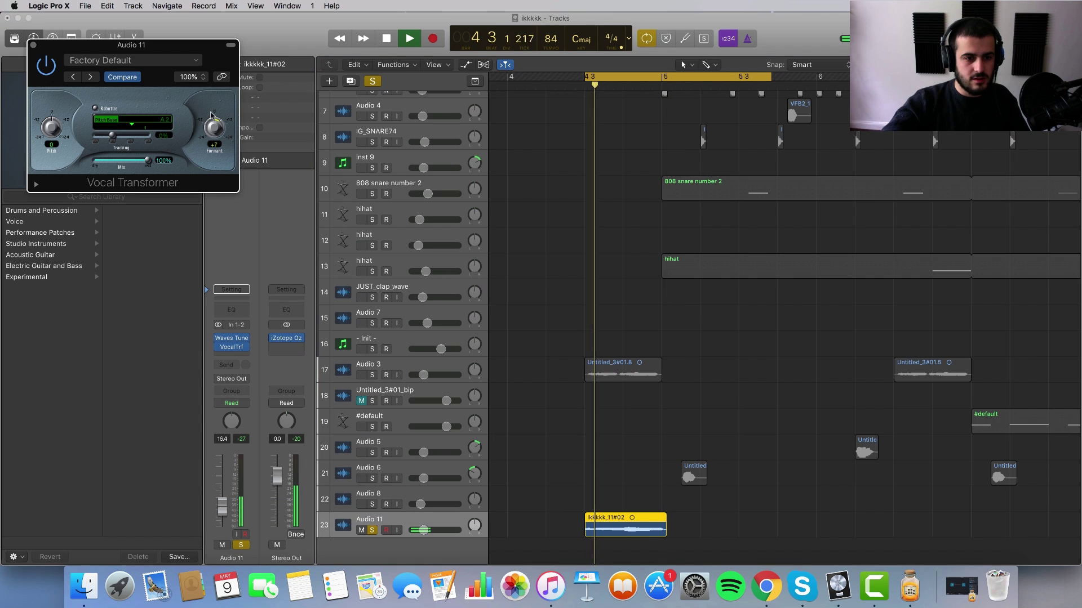
pyautogui.moveTo(214, 130); pyautogui.dragTo(212, 122)
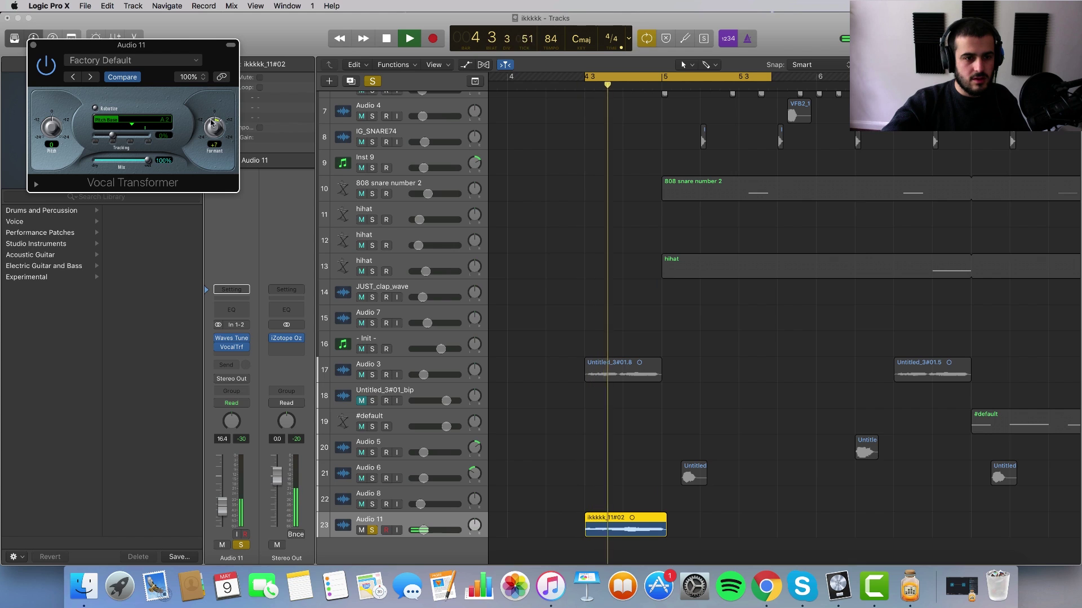
pyautogui.press('space')
pyautogui.click(33, 45)
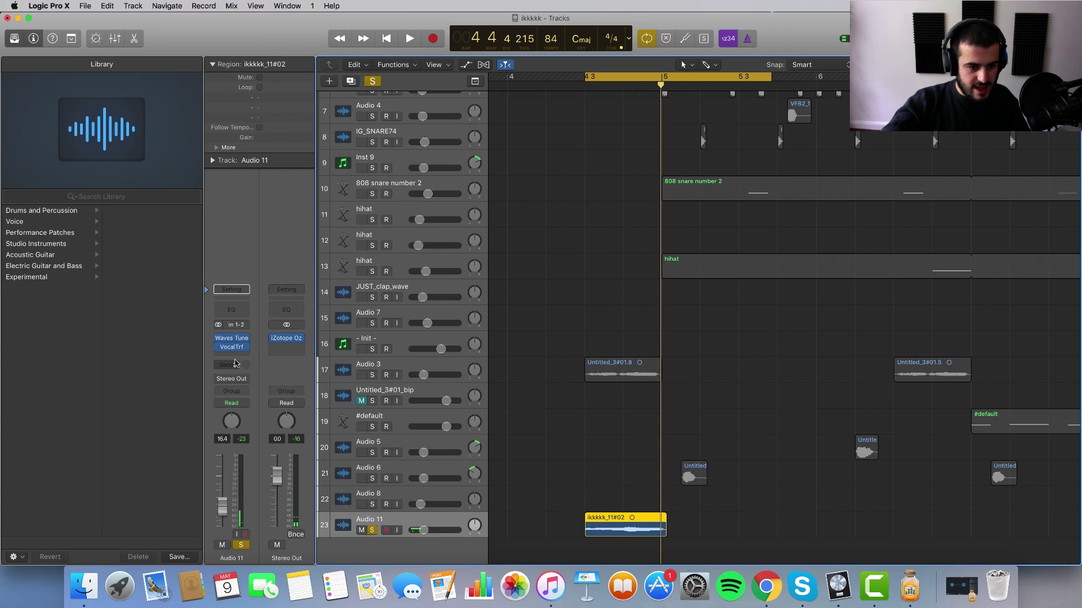
# Insert the stereo Xfer Records OTT plug-in after Vocal Transformer on Audio 11
pyautogui.click(233, 355)
pyautogui.moveTo(271, 542)
pyautogui.moveTo(369, 540)
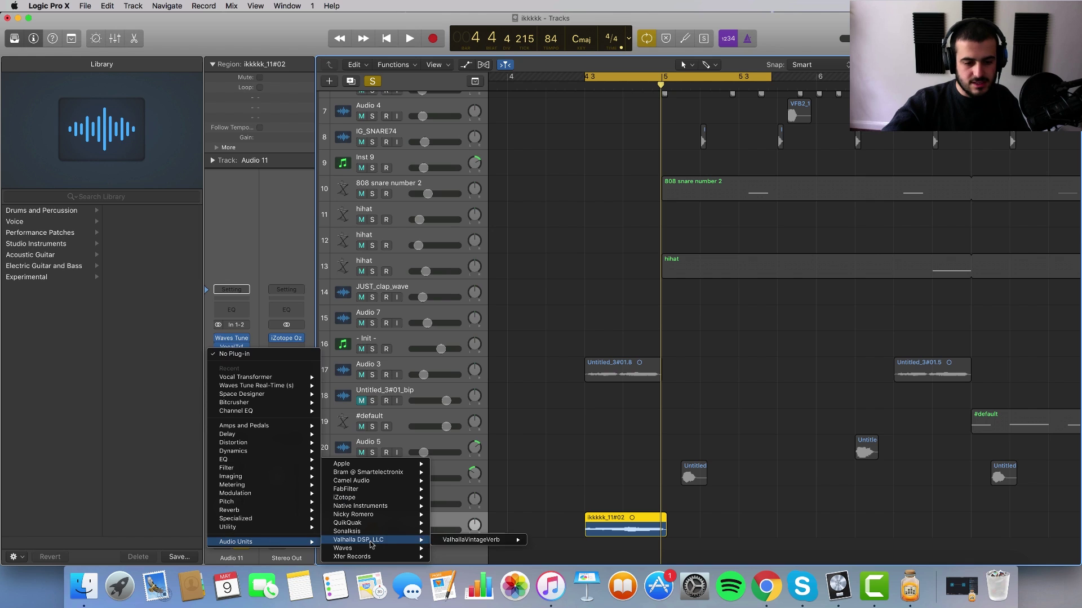
pyautogui.moveTo(464, 556)
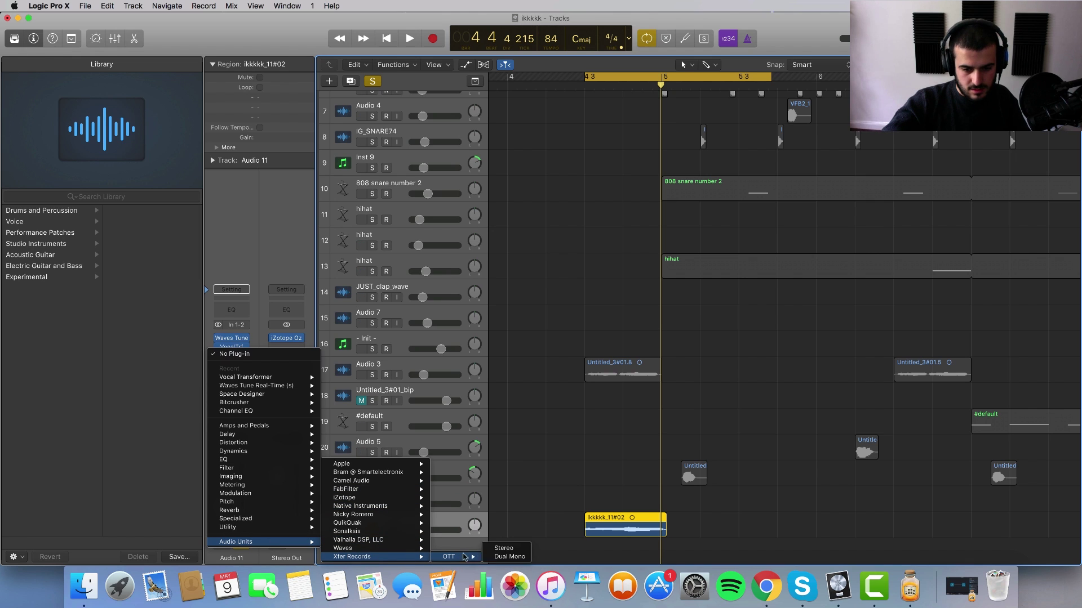
pyautogui.click(500, 549)
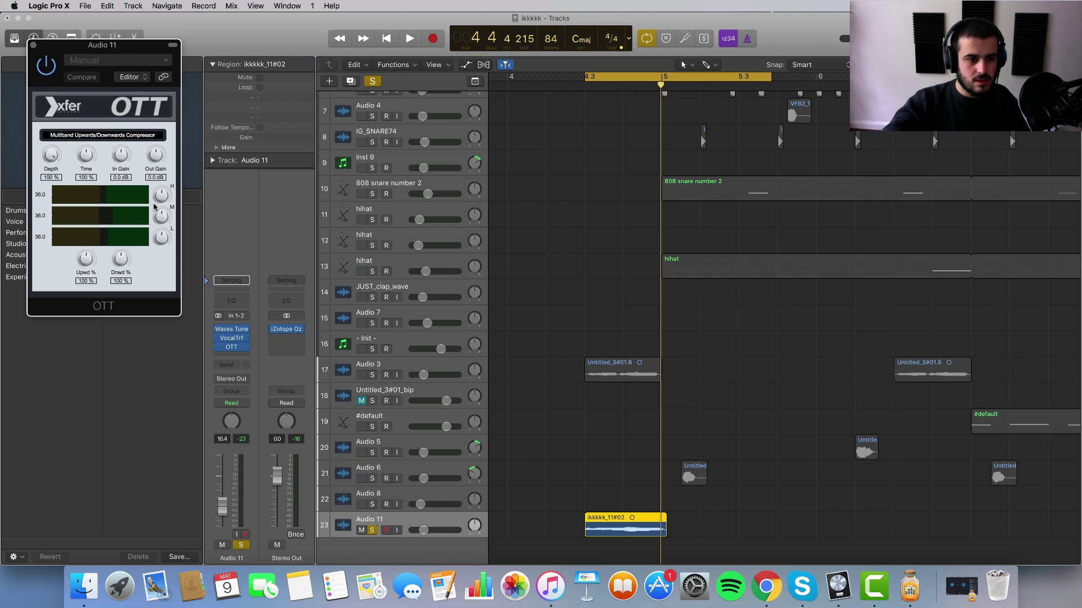
# Reduce OTT's depth to about 86% while auditioning the ikkkkk_11#02 take
pyautogui.press('space')
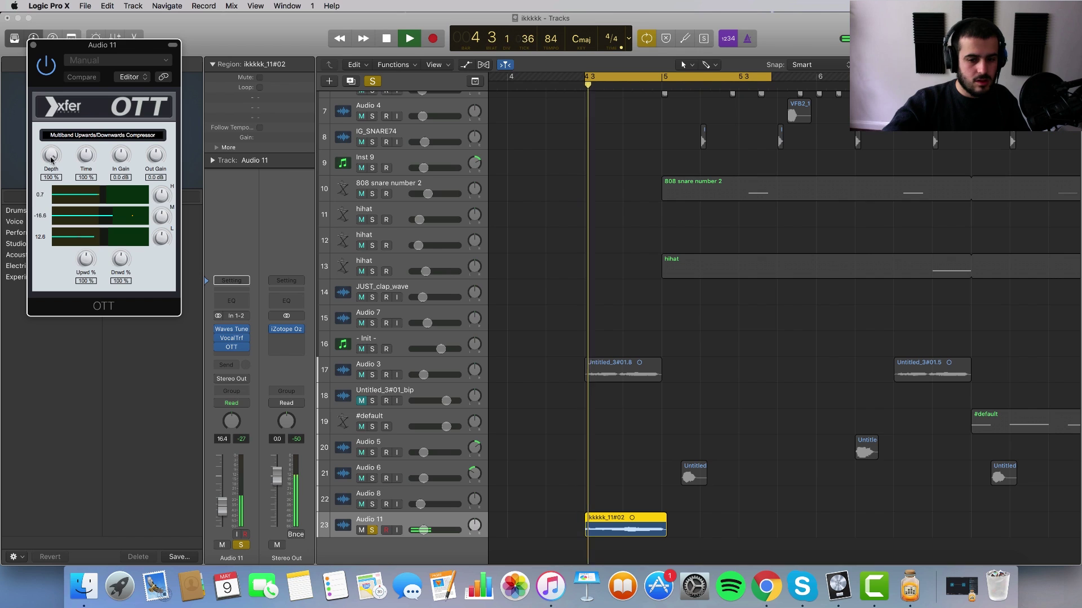
pyautogui.moveTo(50, 159); pyautogui.dragTo(51, 174)
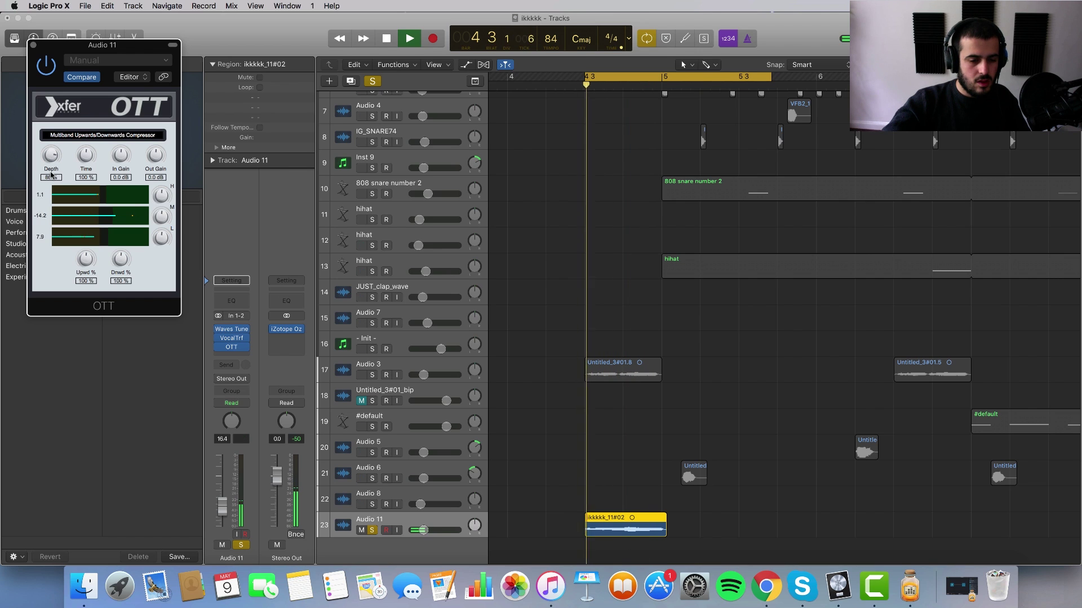
pyautogui.press('space')
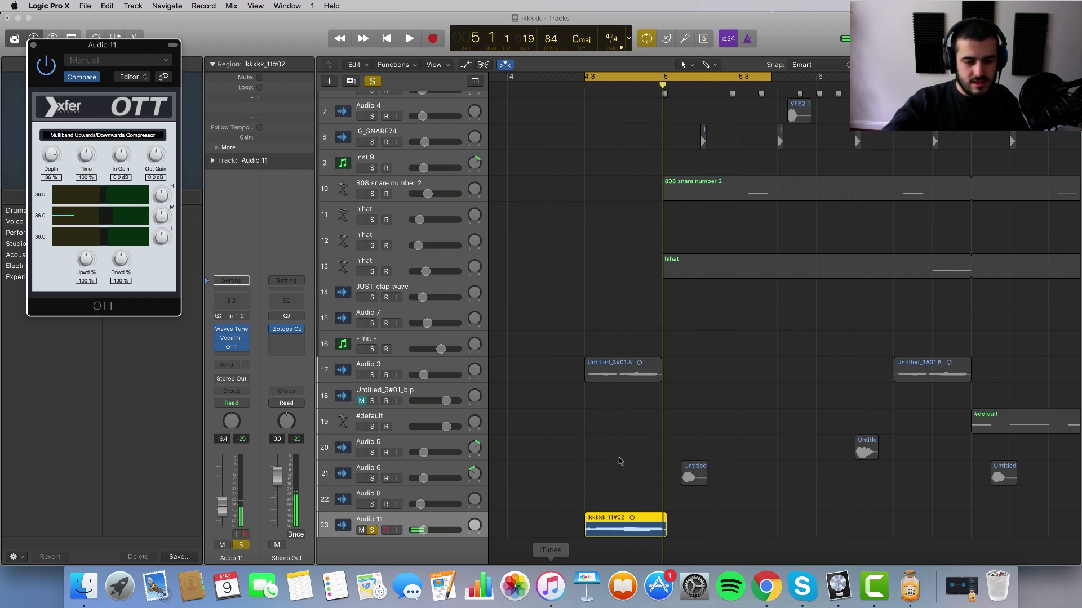
pyautogui.moveTo(589, 478); pyautogui.dragTo(613, 509)
pyautogui.click(604, 523)
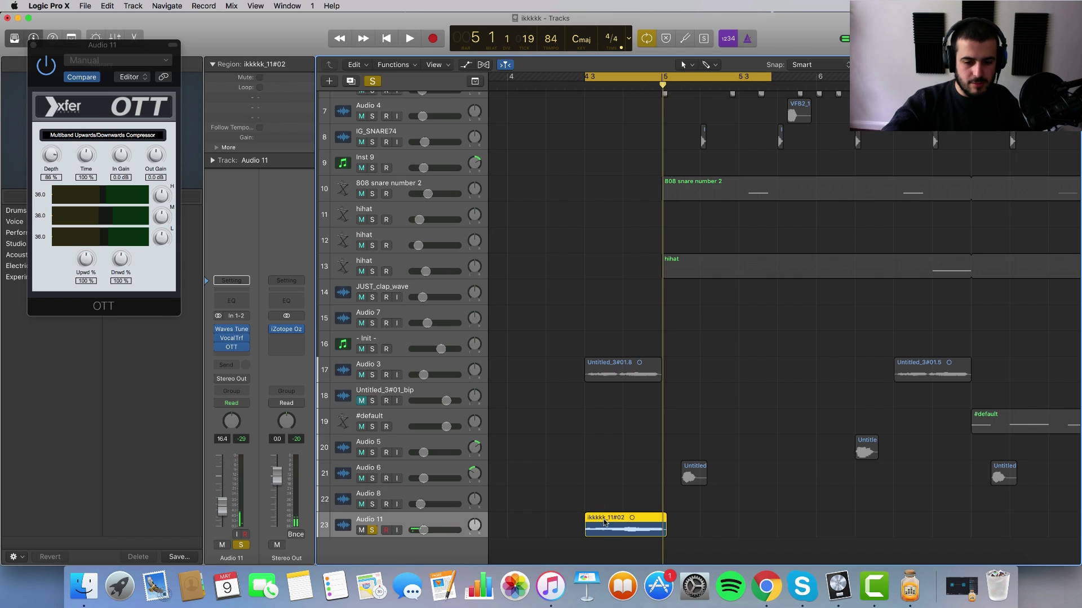
# Switch the solo from Audio 11 to Audio 3 and audition its original vocal sample for comparison
pyautogui.click(372, 530)
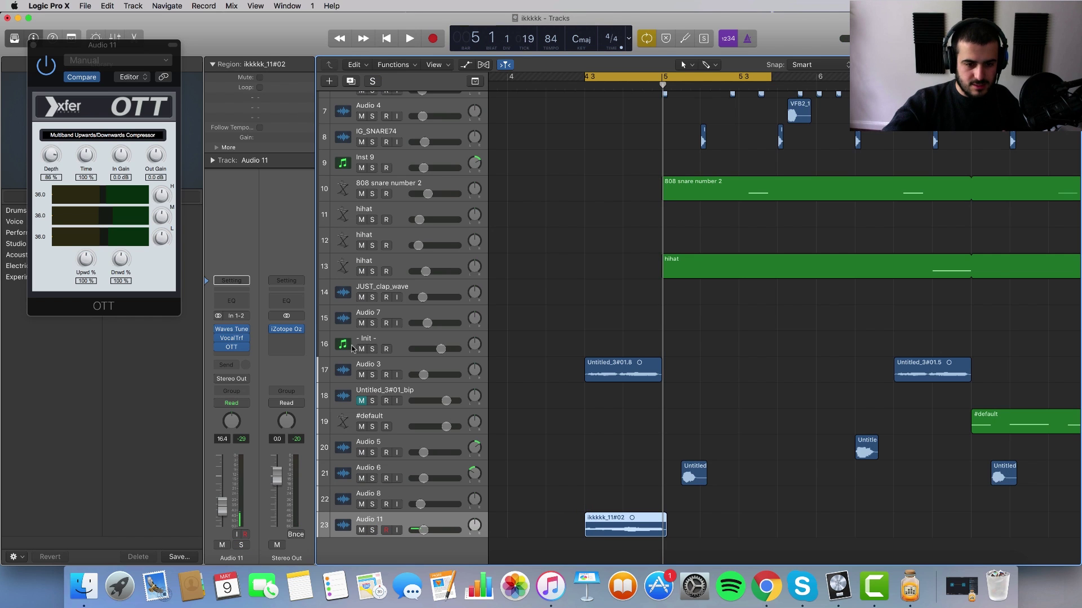
pyautogui.click(372, 375)
pyautogui.click(388, 366)
pyautogui.press('space')
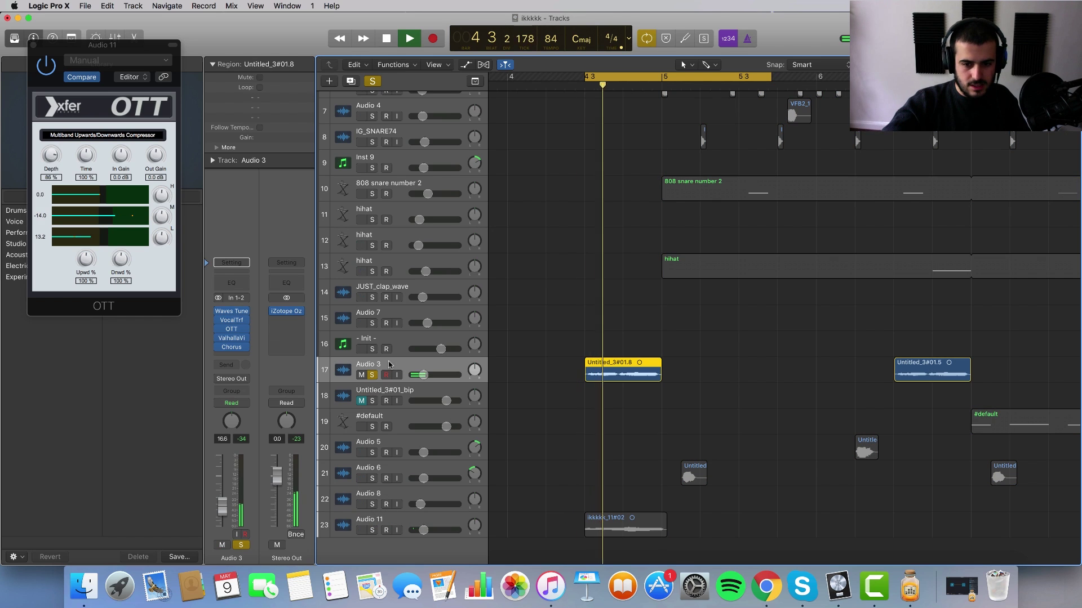
pyautogui.press('space')
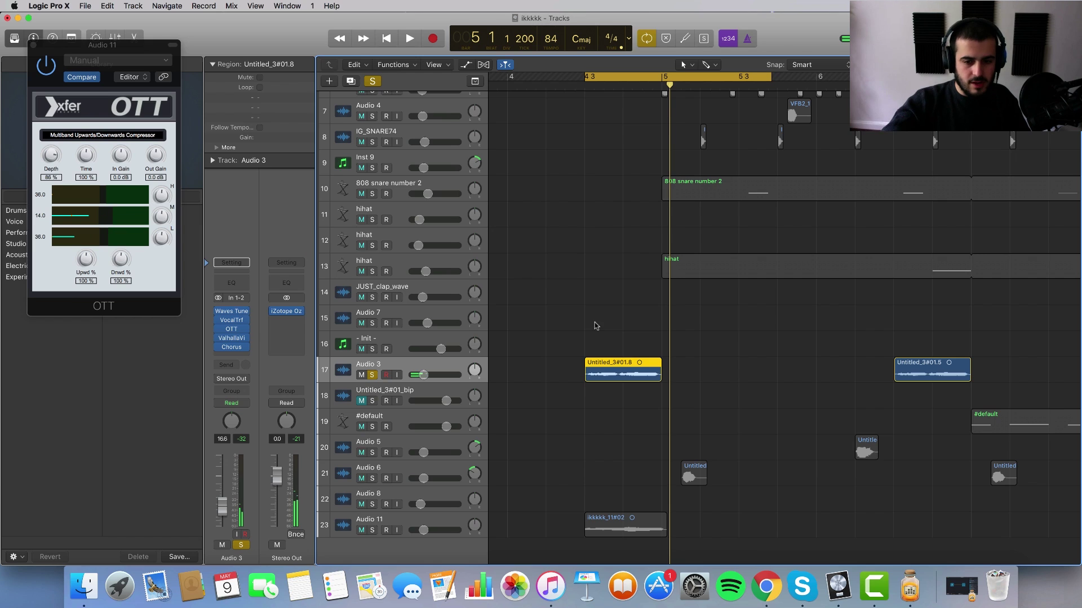
pyautogui.moveTo(595, 324); pyautogui.dragTo(643, 388)
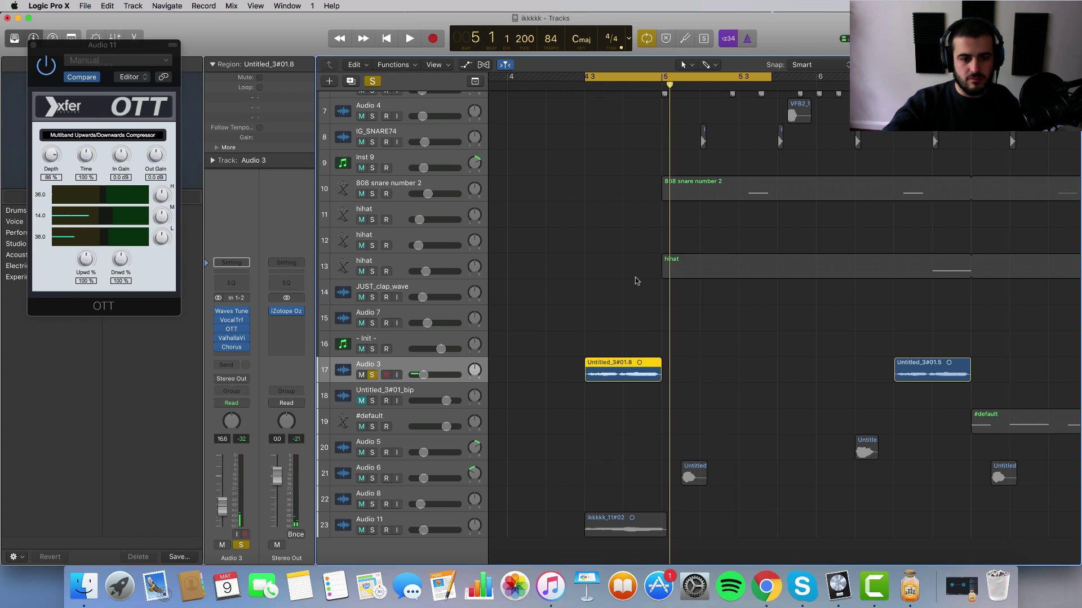
# Examine the Vocal Transformer and OTT settings on Audio 3, and audition its processed vocal once more
pyautogui.click(33, 45)
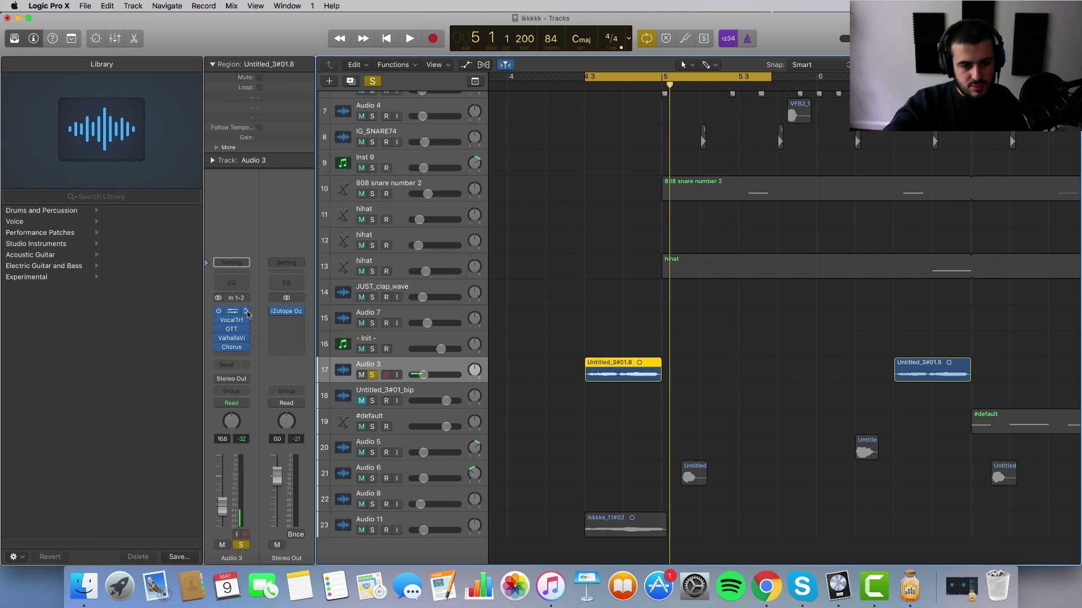
pyautogui.click(236, 322)
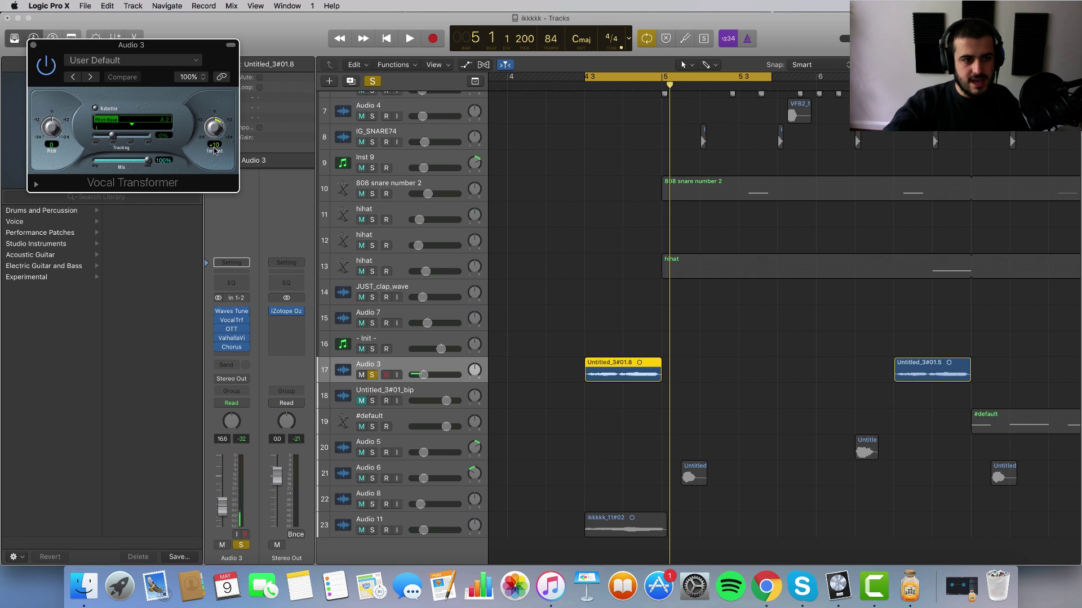
pyautogui.click(33, 45)
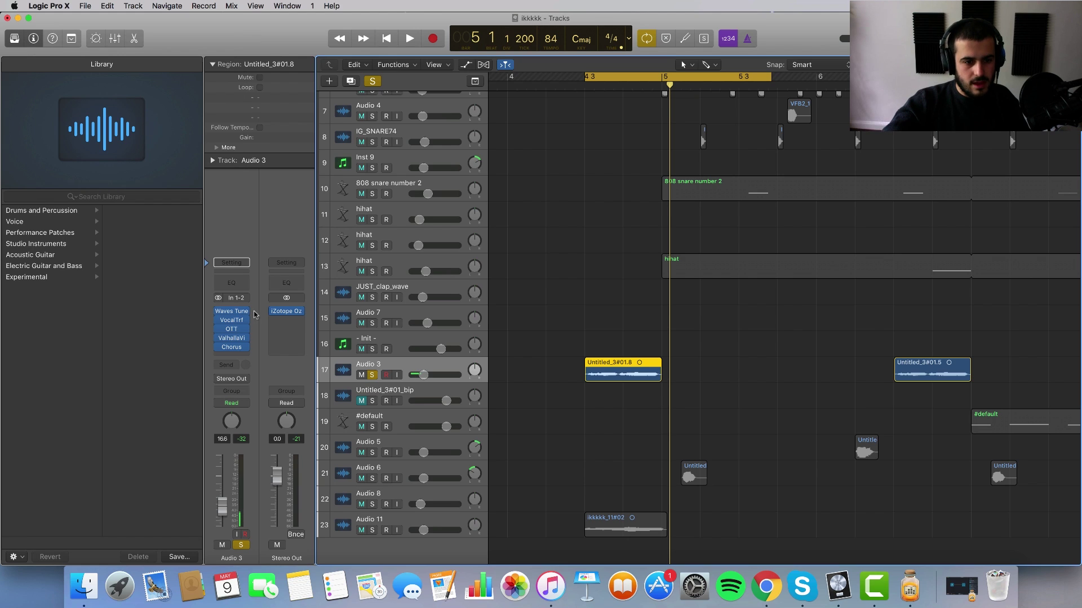
pyautogui.click(233, 331)
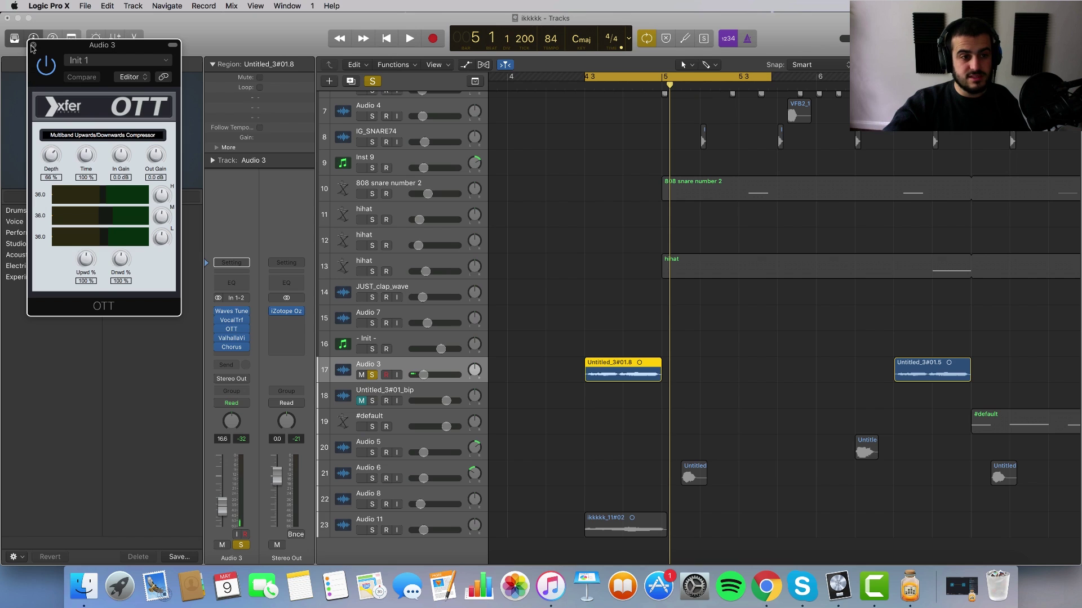
pyautogui.click(33, 45)
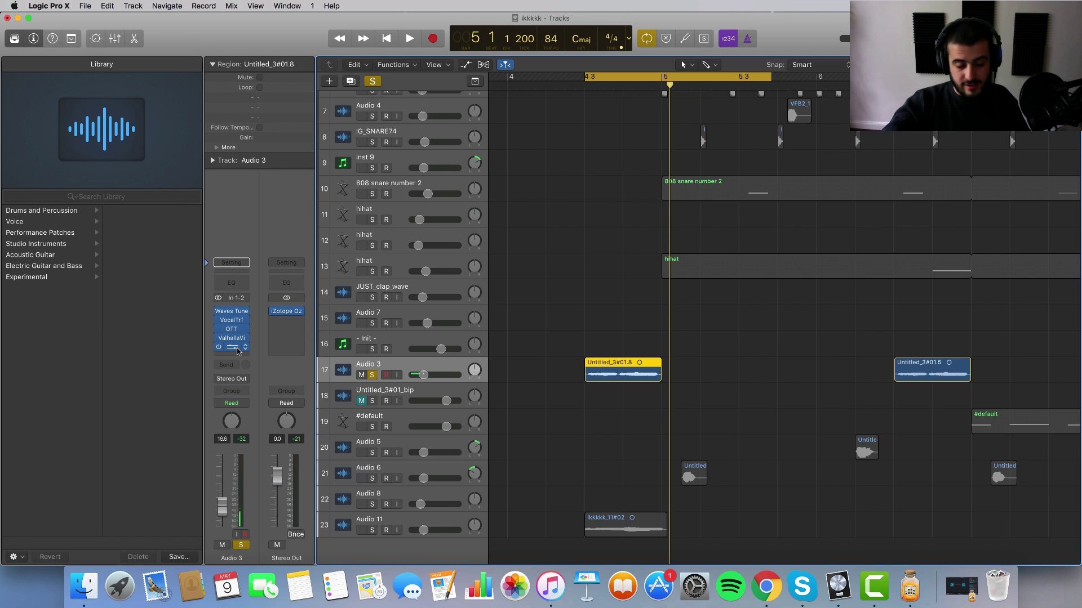
pyautogui.press('space')
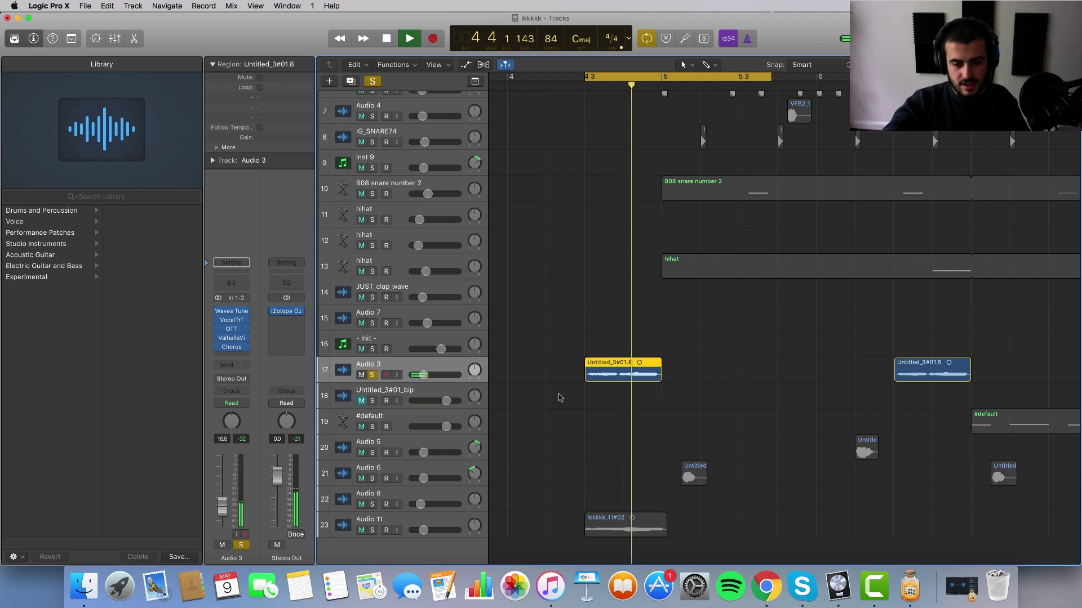
pyautogui.press('space')
# Delete the ikkkkk_11#02 region from Audio 11
pyautogui.click(436, 522)
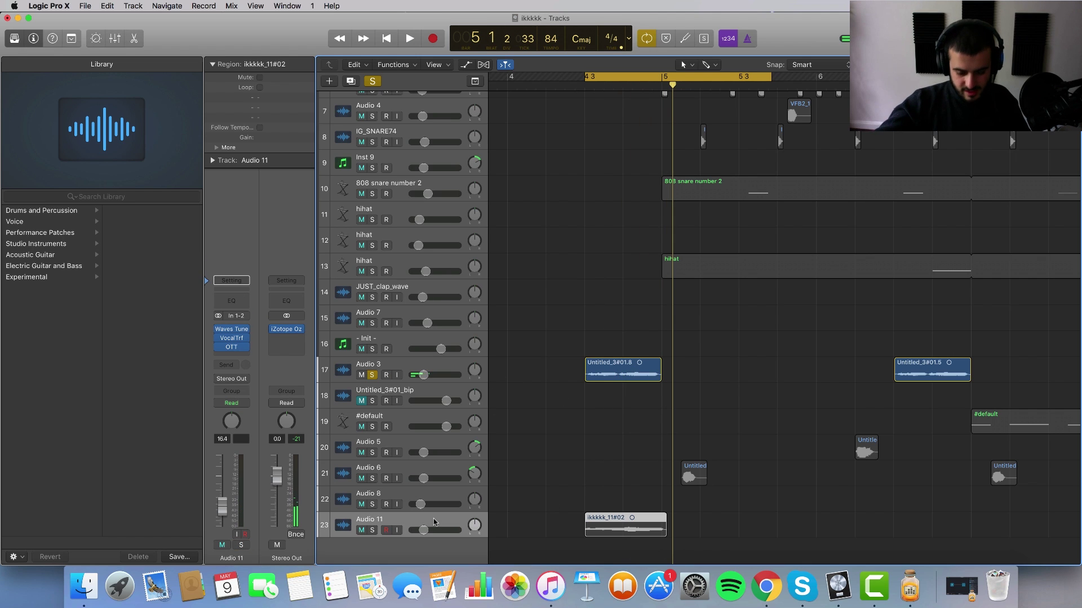
pyautogui.press('Delete')
pyautogui.press('Return')
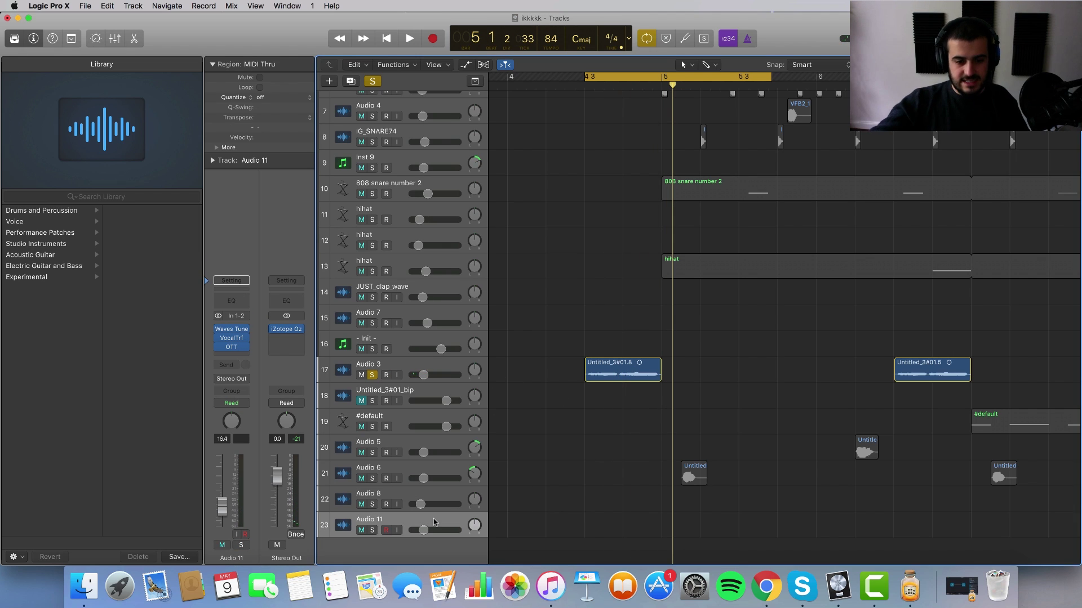
# Return the playhead to the project start and unsolo Audio 3 to bring back the full arrangement
pyautogui.press('Return')
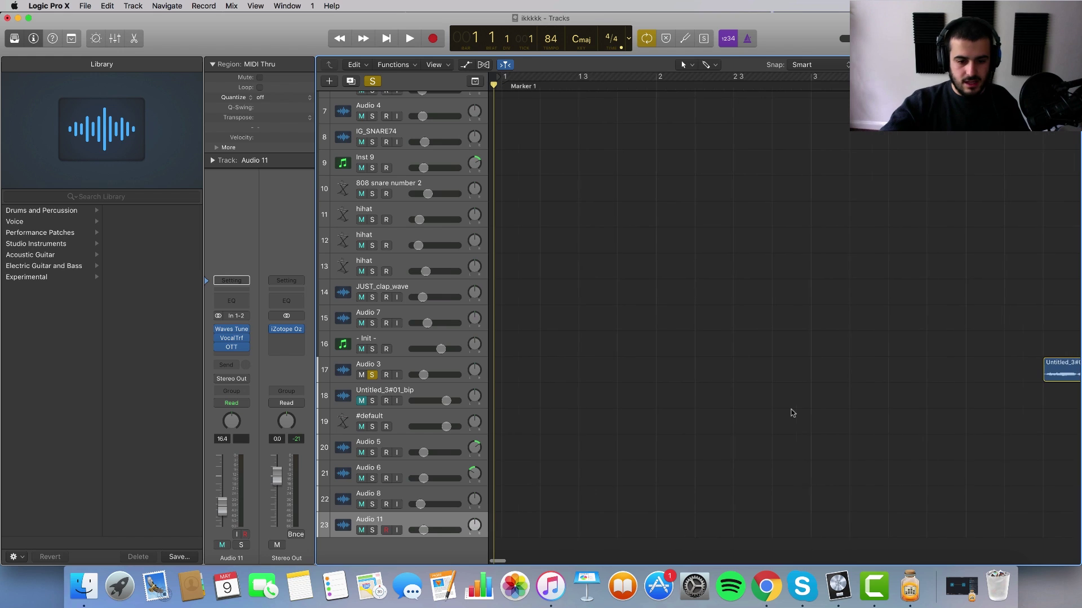
pyautogui.press('z')
pyautogui.click(373, 374)
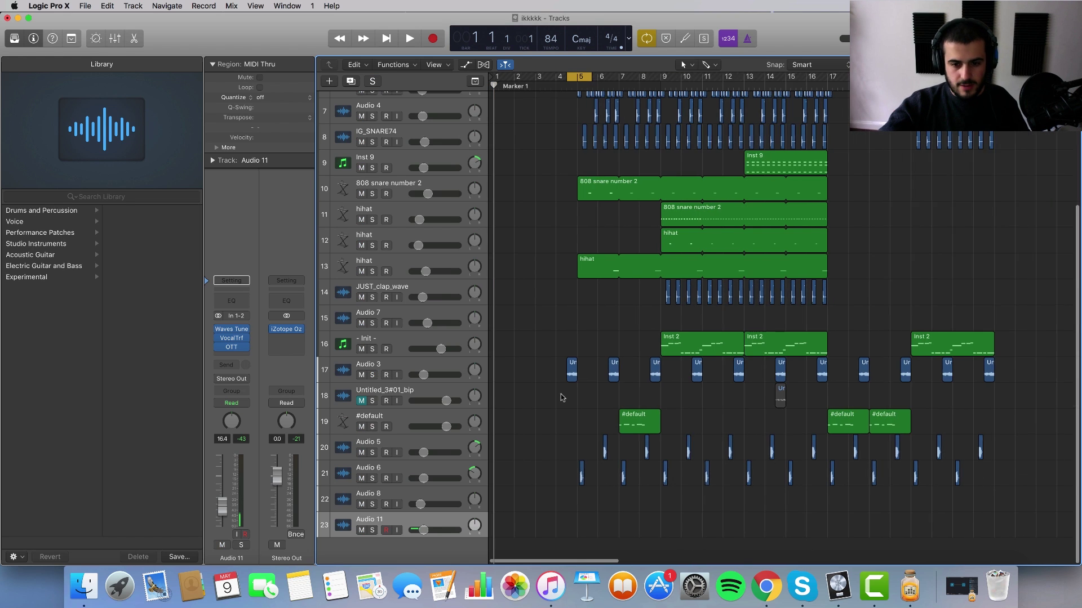
pyautogui.press('z')
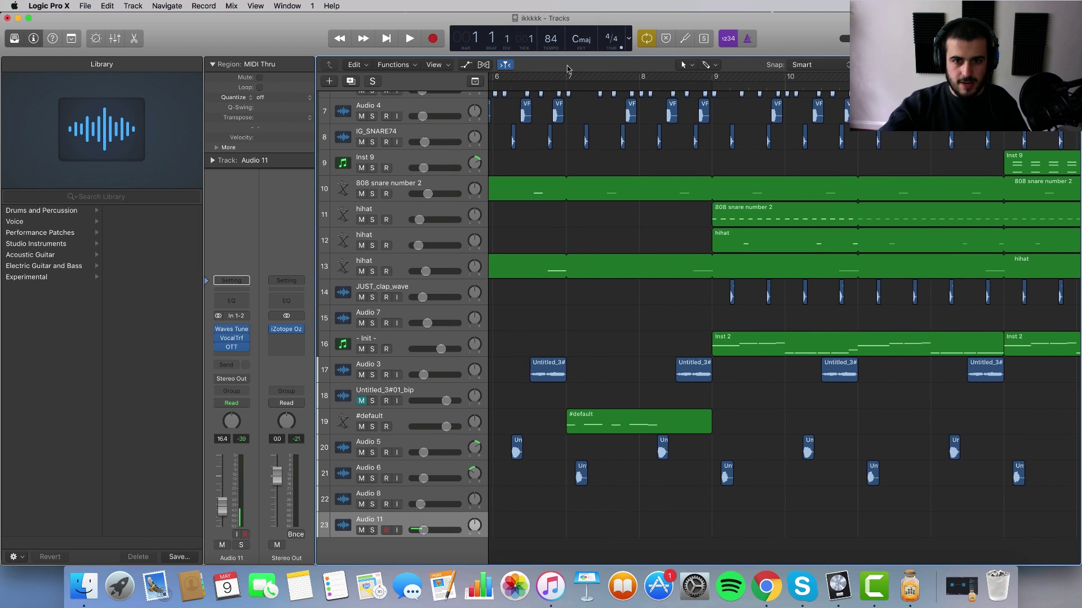
# Set a cycle range starting at bar 7 and audition the full arrangement within it
pyautogui.moveTo(568, 78); pyautogui.dragTo(1003, 79)
pyautogui.press('space')
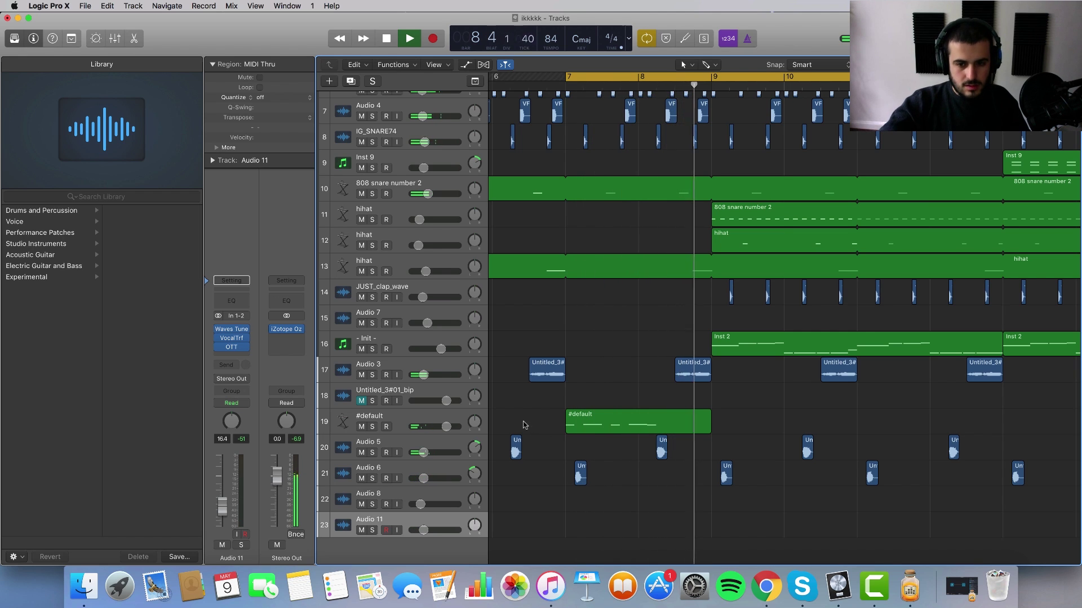
pyautogui.press('space')
# Solo the #default sampler track, audition its pitched vocal melody from bar 7, and unsolo it again
pyautogui.click(373, 427)
pyautogui.press('space')
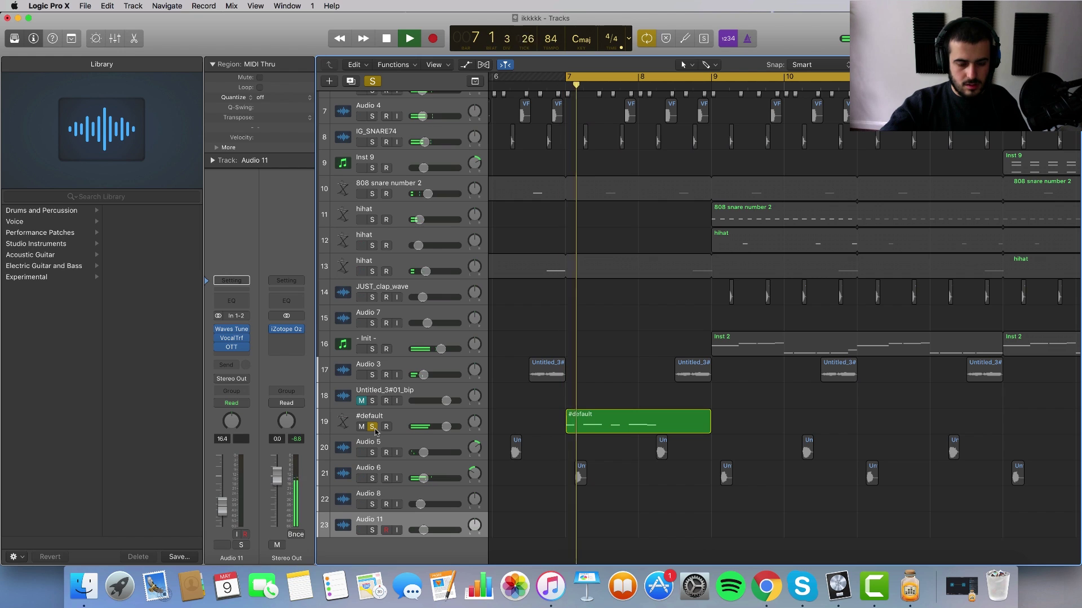
pyautogui.click(401, 427)
pyautogui.hscroll(-3, 388, 429)
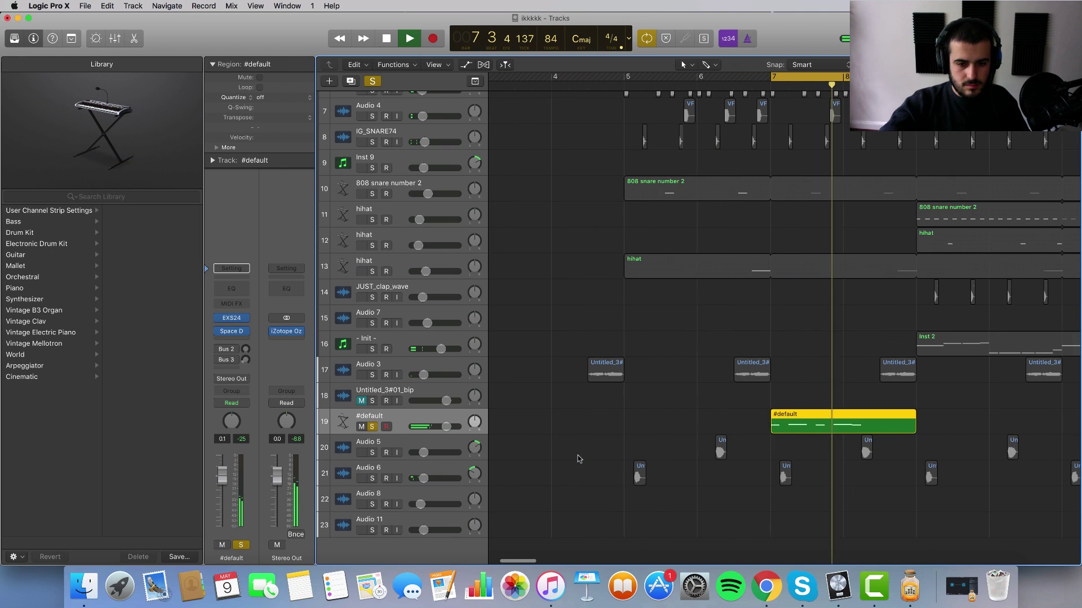
pyautogui.press('space')
pyautogui.click(373, 427)
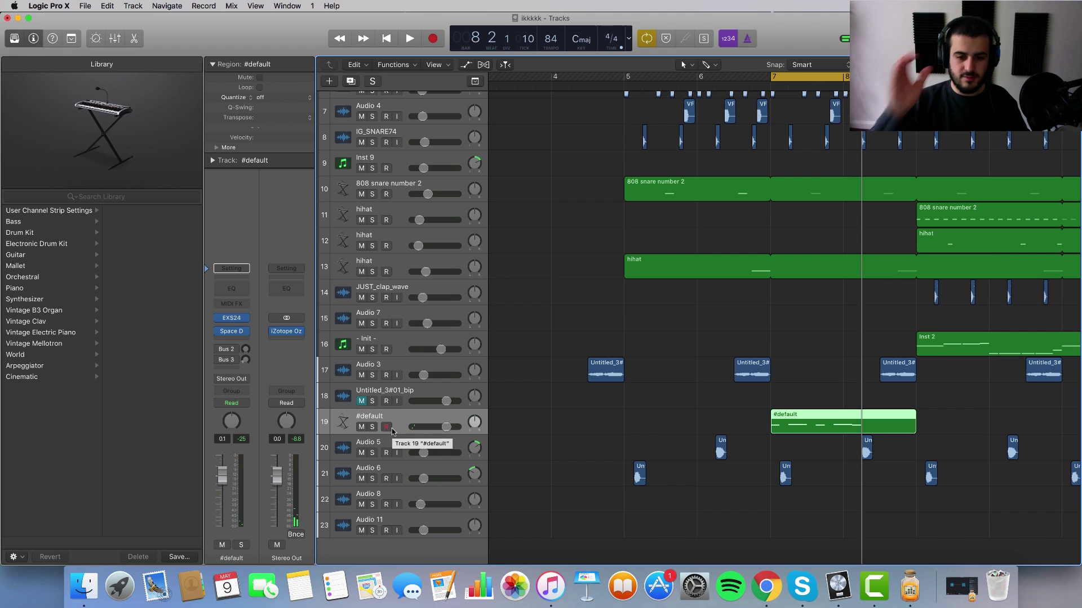
# Move the cycle range to start around bar 4 beat 3, solo Audio 3, and audition its first vocal region
pyautogui.click(387, 367)
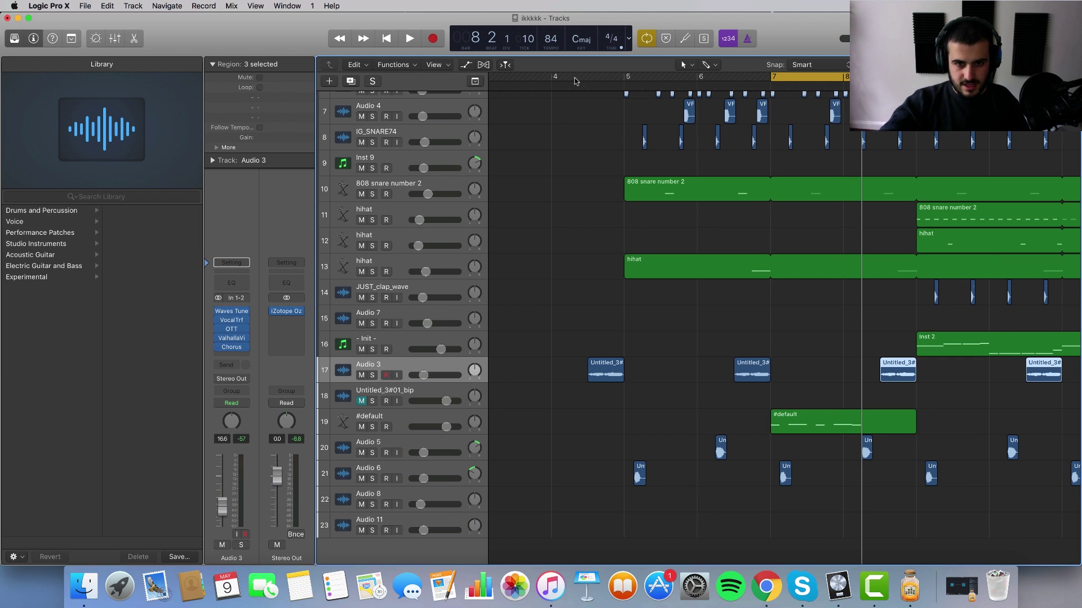
pyautogui.moveTo(582, 75); pyautogui.dragTo(845, 76)
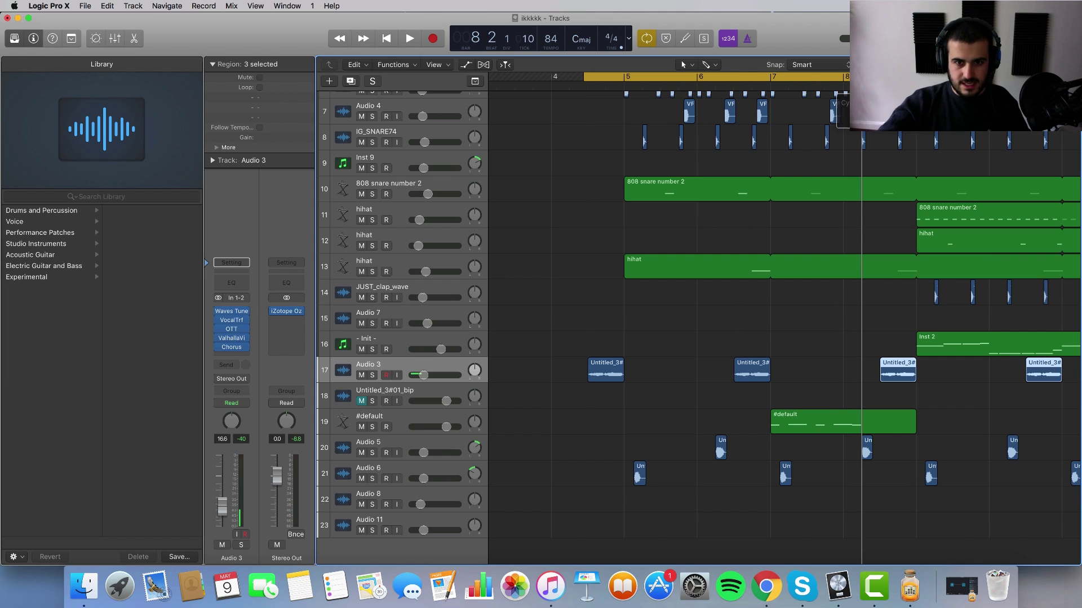
pyautogui.click(411, 365)
pyautogui.moveTo(574, 315); pyautogui.dragTo(633, 373)
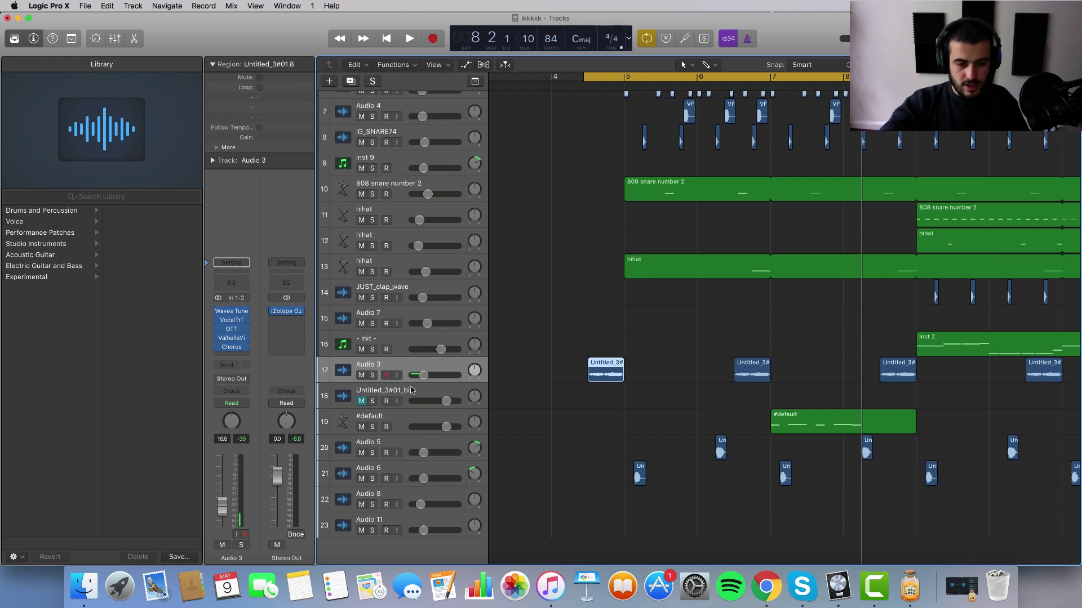
pyautogui.click(372, 375)
pyautogui.press('space')
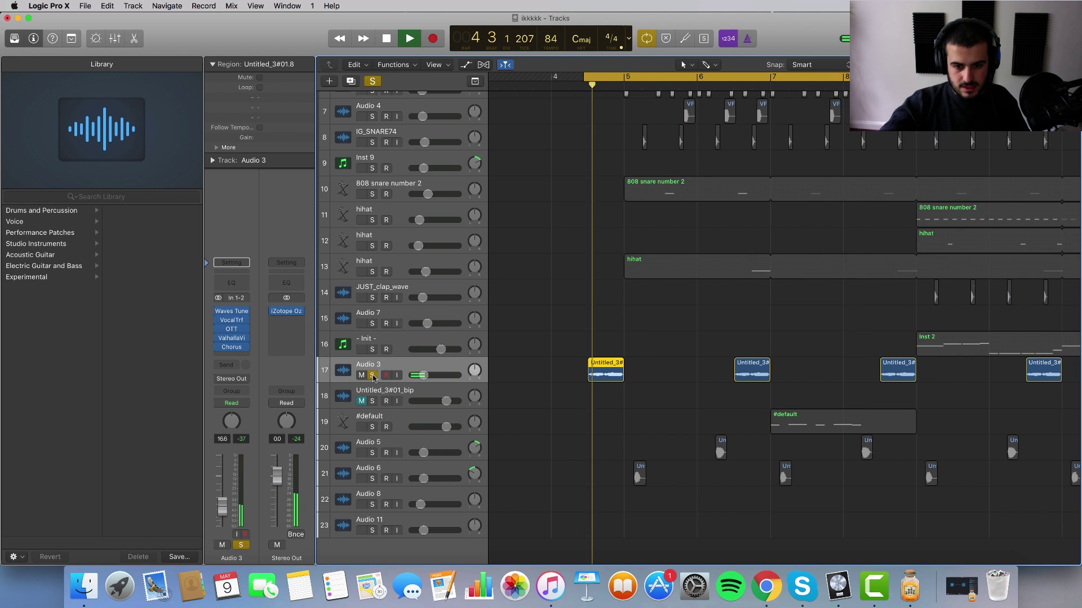
pyautogui.press('space')
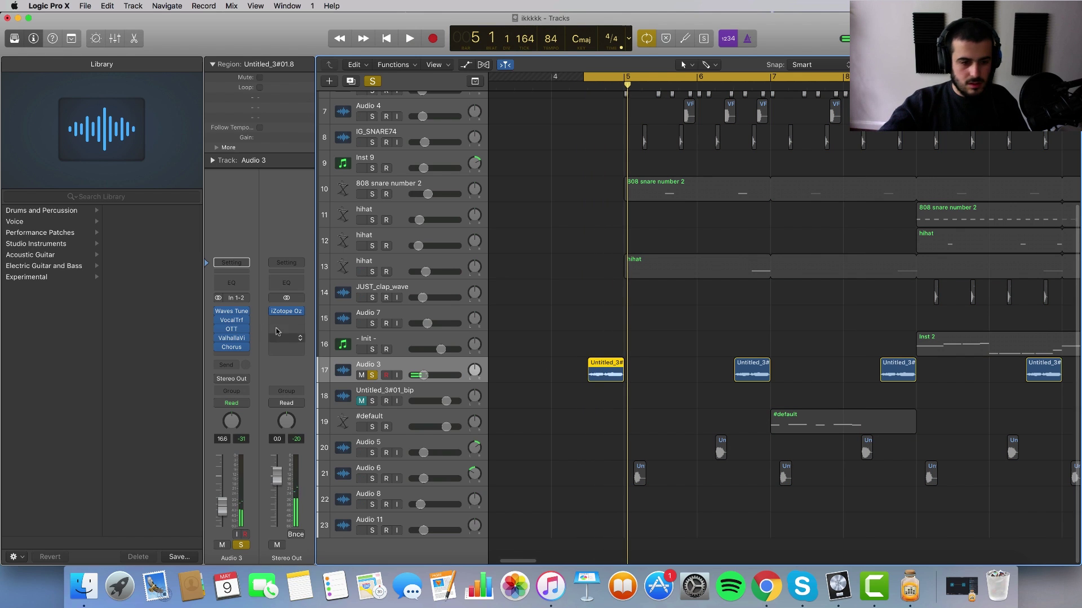
pyautogui.moveTo(549, 394); pyautogui.dragTo(627, 375)
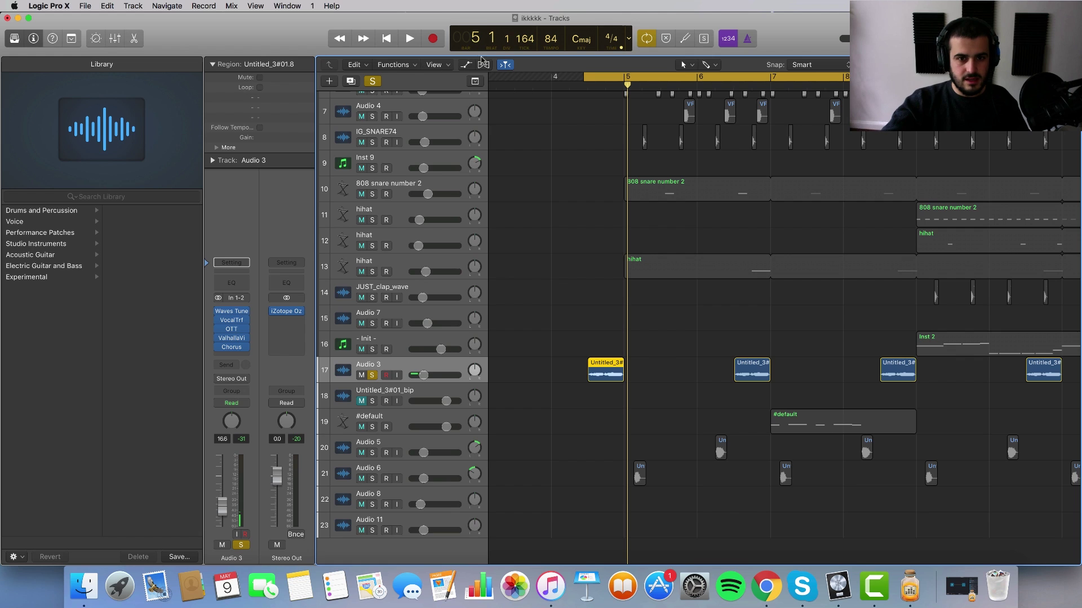
pyautogui.click(484, 65)
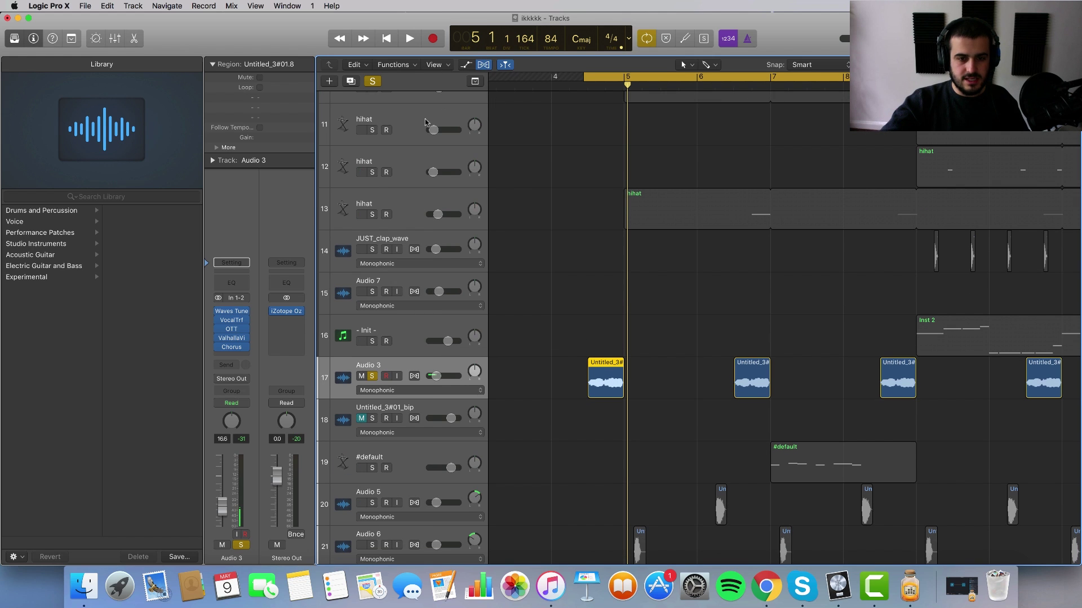
pyautogui.click(484, 64)
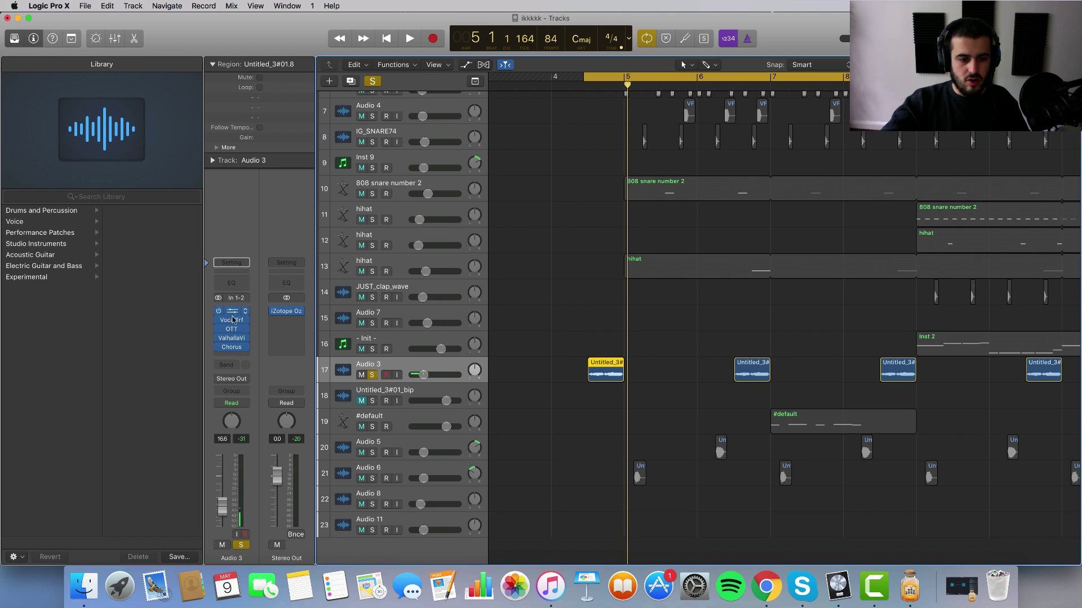
# Add a new software instrument track below Audio 3 and solo it together with Audio 3
pyautogui.press('super+Right')
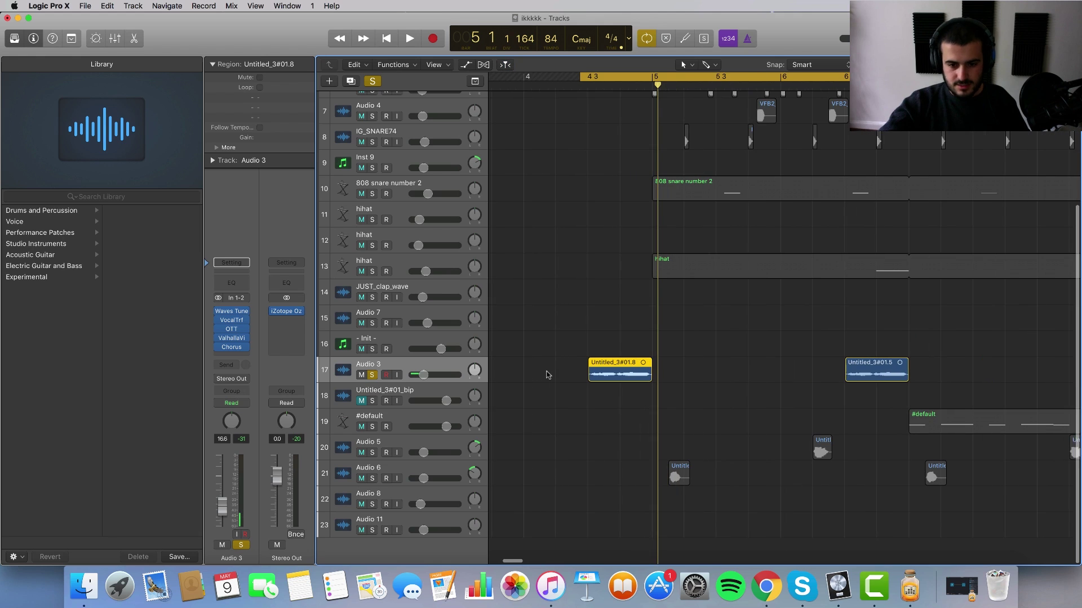
pyautogui.click(135, 6)
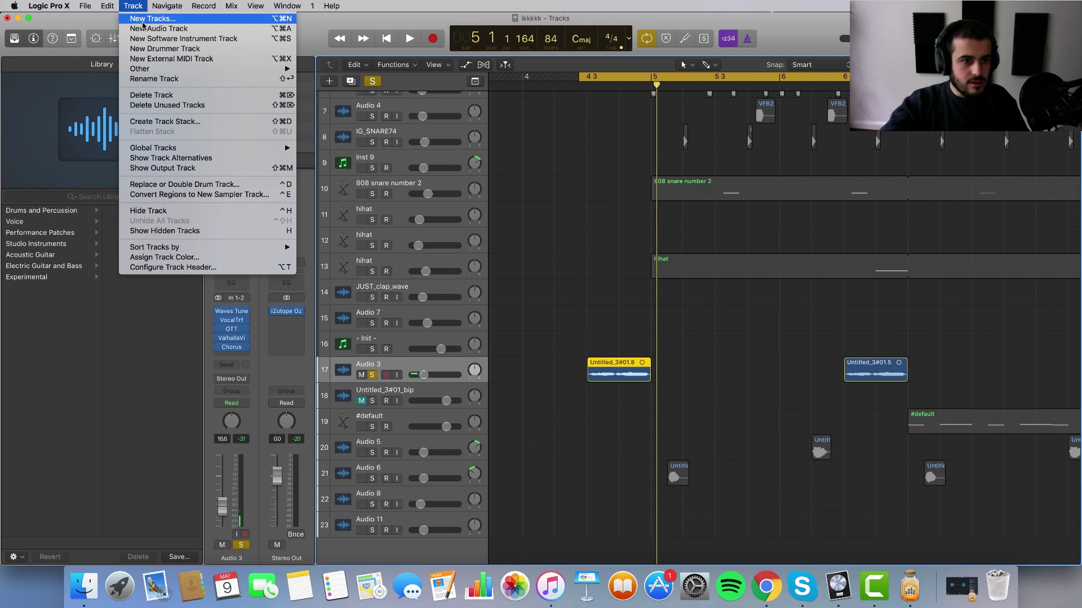
pyautogui.click(144, 38)
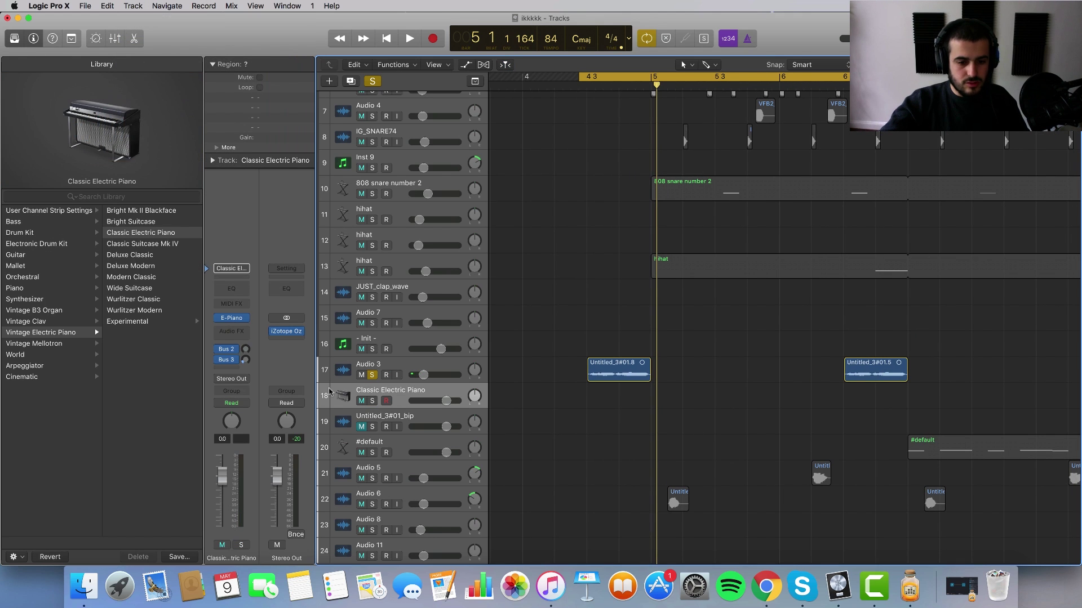
pyautogui.click(372, 401)
pyautogui.click(372, 375)
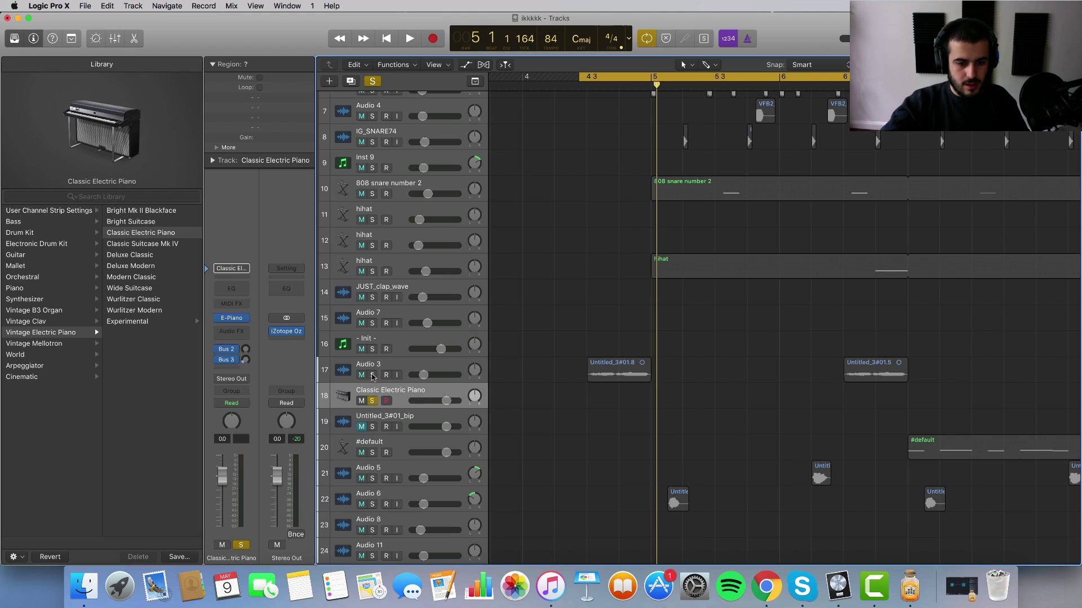
pyautogui.click(372, 375)
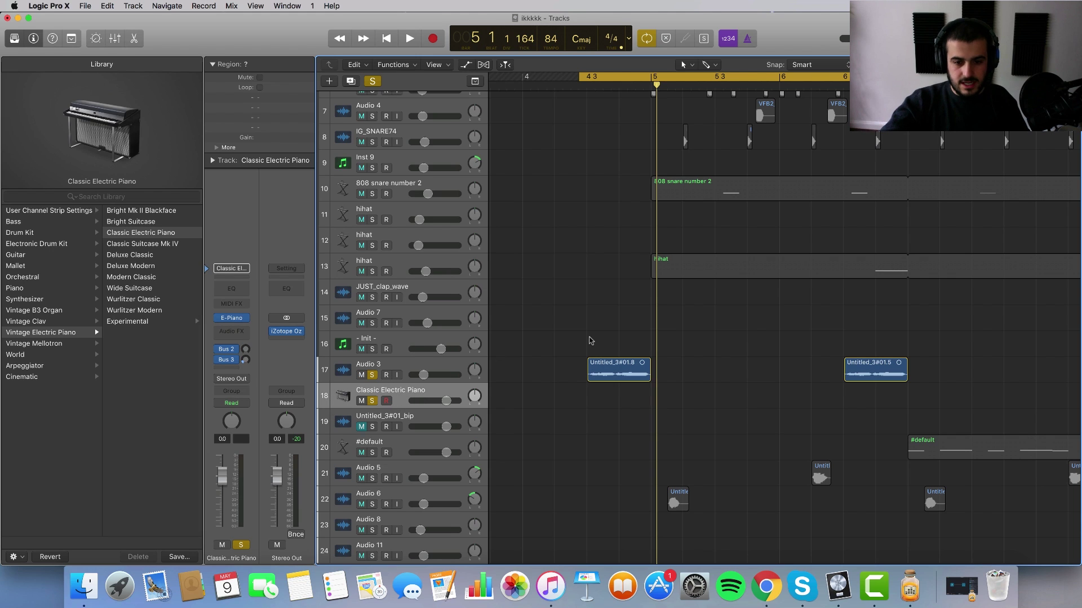
# Raise Audio 3's volume to +3.9 dB and bounce its first vocal region in place to a new track, muting the source
pyautogui.moveTo(422, 375); pyautogui.dragTo(451, 376)
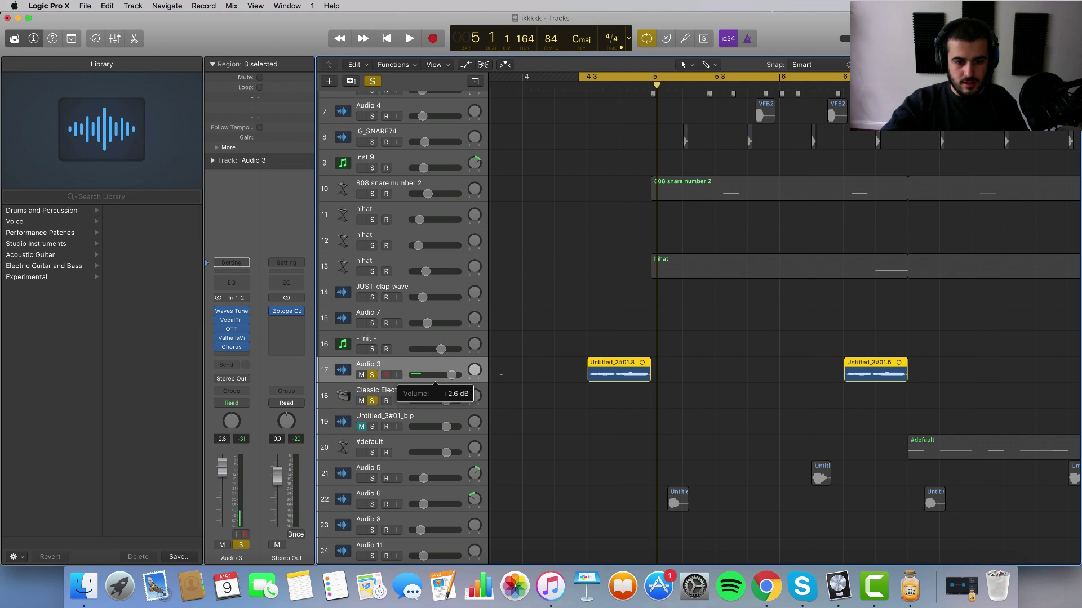
pyautogui.click(624, 367)
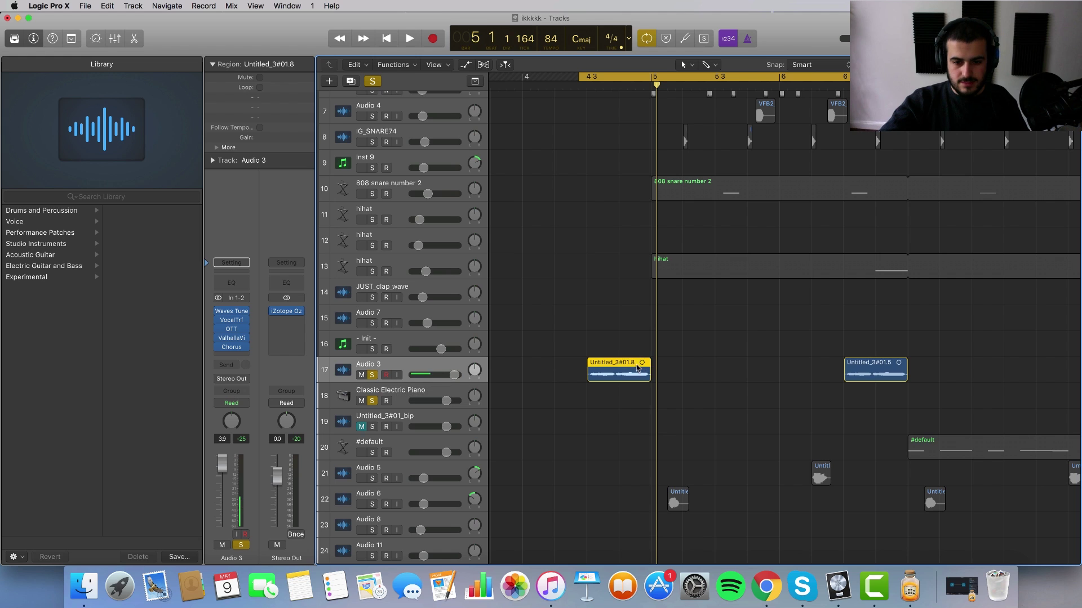
pyautogui.rightClick(623, 366)
pyautogui.click(659, 369)
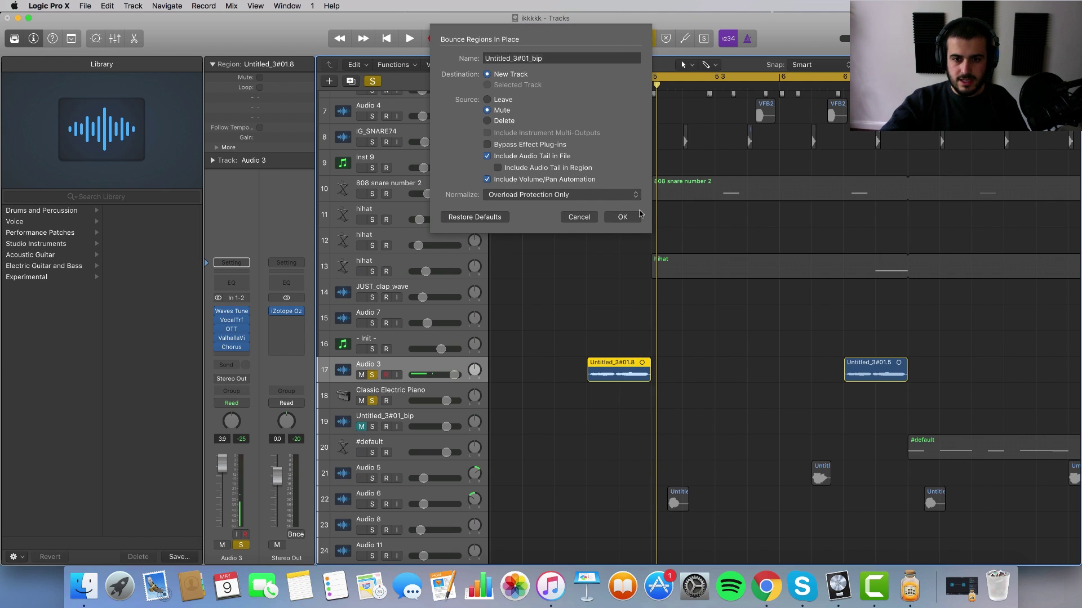
pyautogui.click(629, 214)
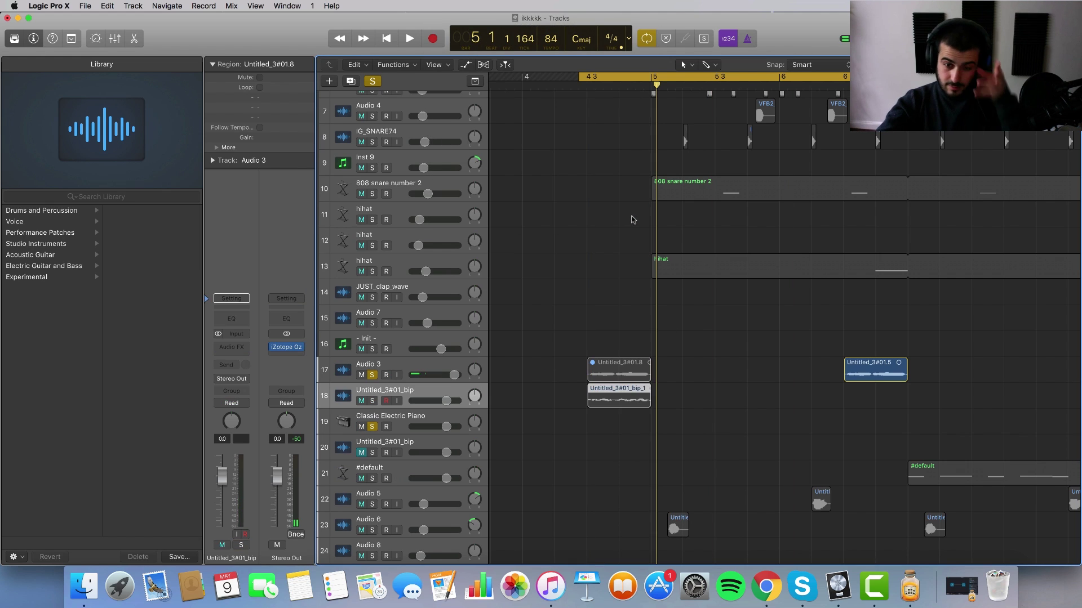
pyautogui.moveTo(561, 348); pyautogui.dragTo(626, 371)
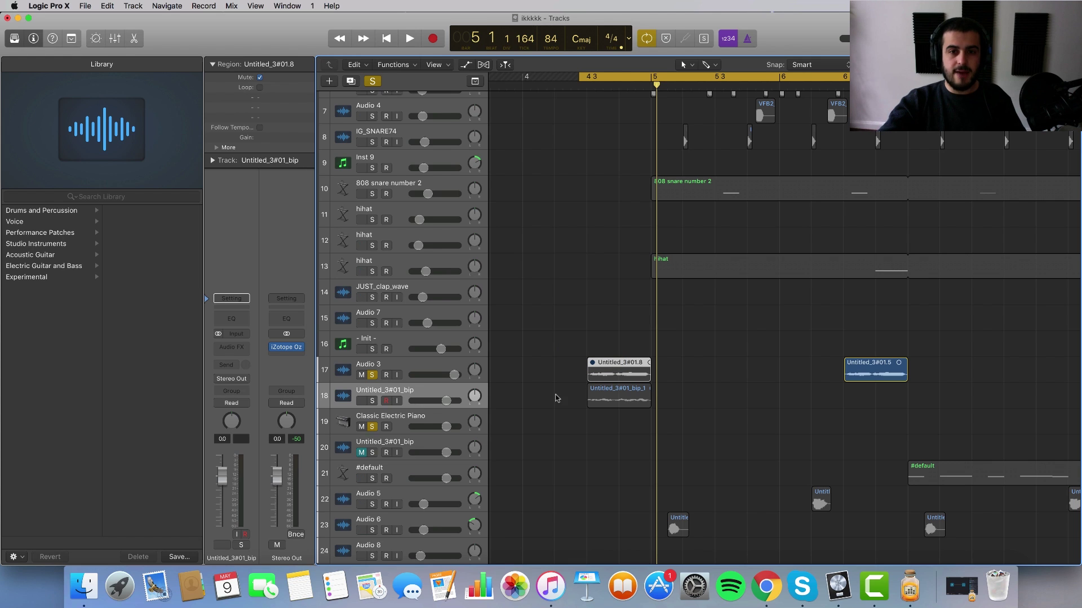
pyautogui.click(614, 399)
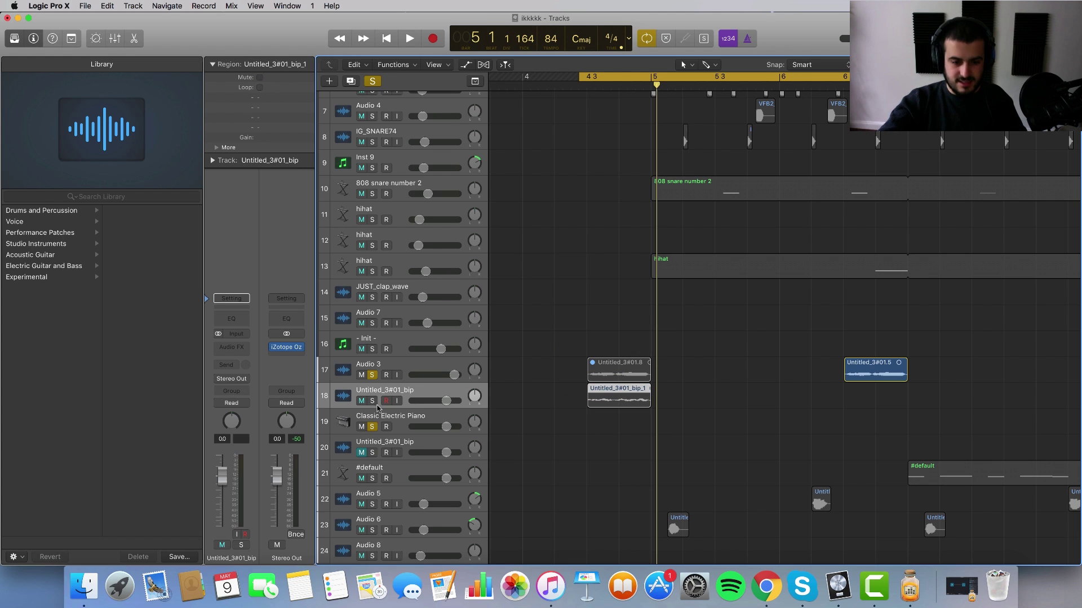
# Replace the electric piano on the new Classic Electric Piano track with the EXS24 sampler
pyautogui.click(372, 422)
pyautogui.click(231, 268)
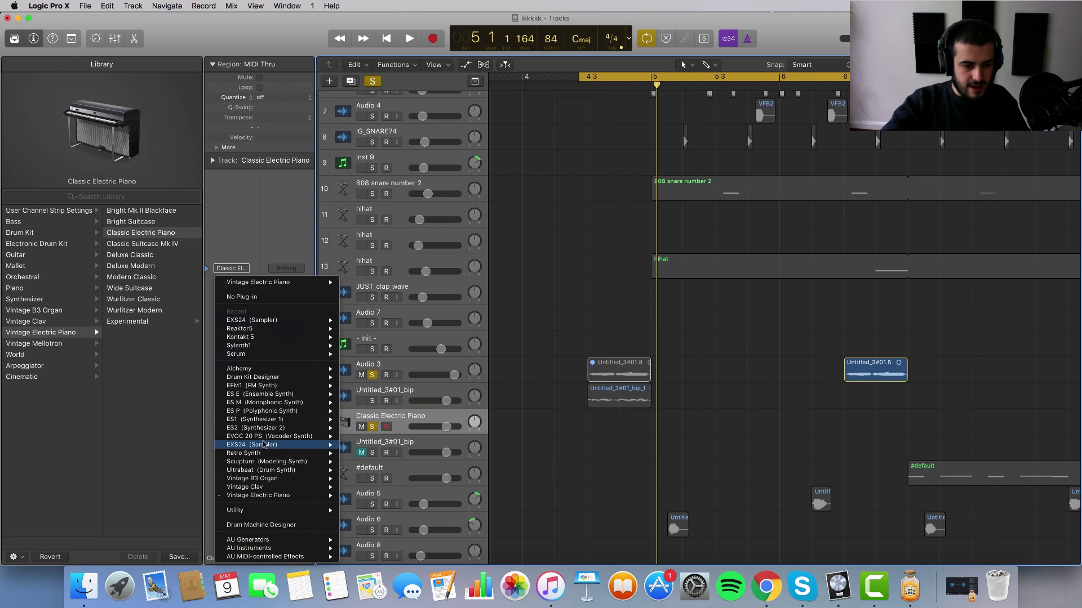
pyautogui.moveTo(265, 446)
pyautogui.click(361, 453)
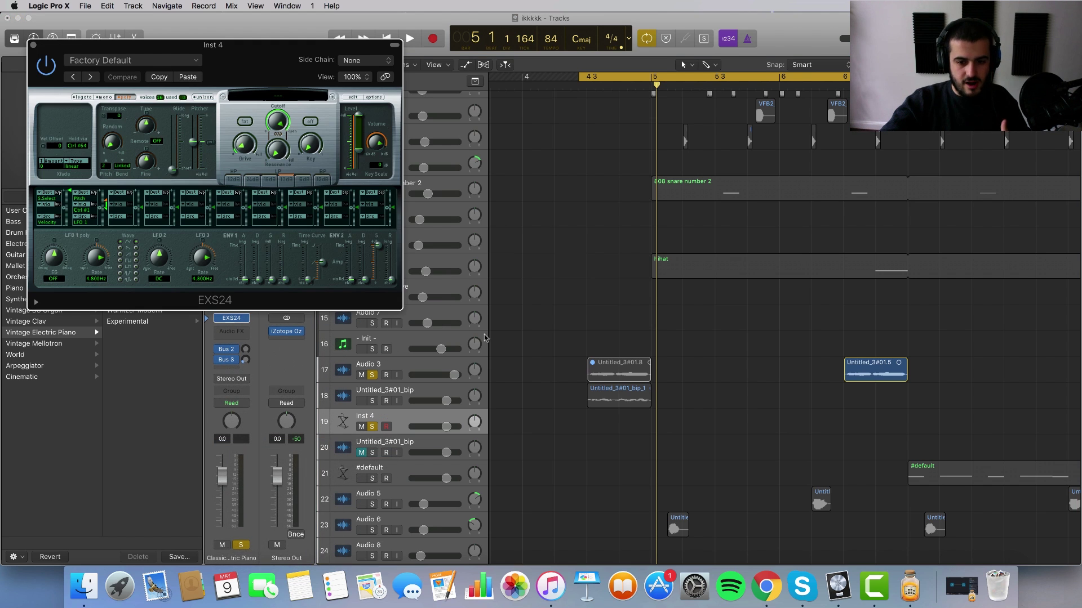
# Open the EXS24 Instrument Editor and add the bounced vocal region Untitled_3#01_bip_1 as a new zone
pyautogui.click(298, 97)
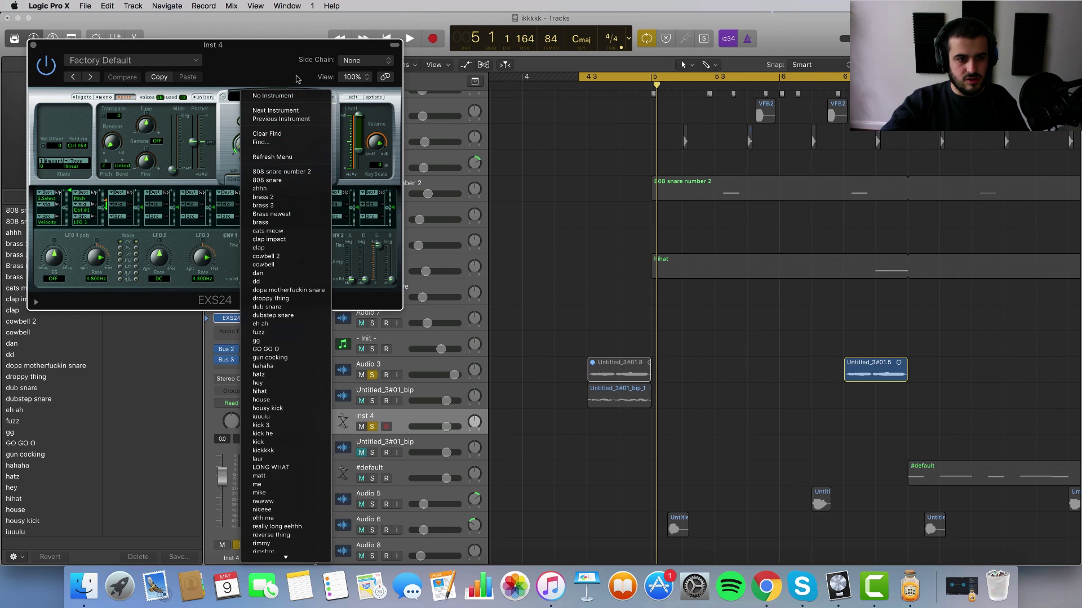
pyautogui.click(299, 79)
pyautogui.click(349, 97)
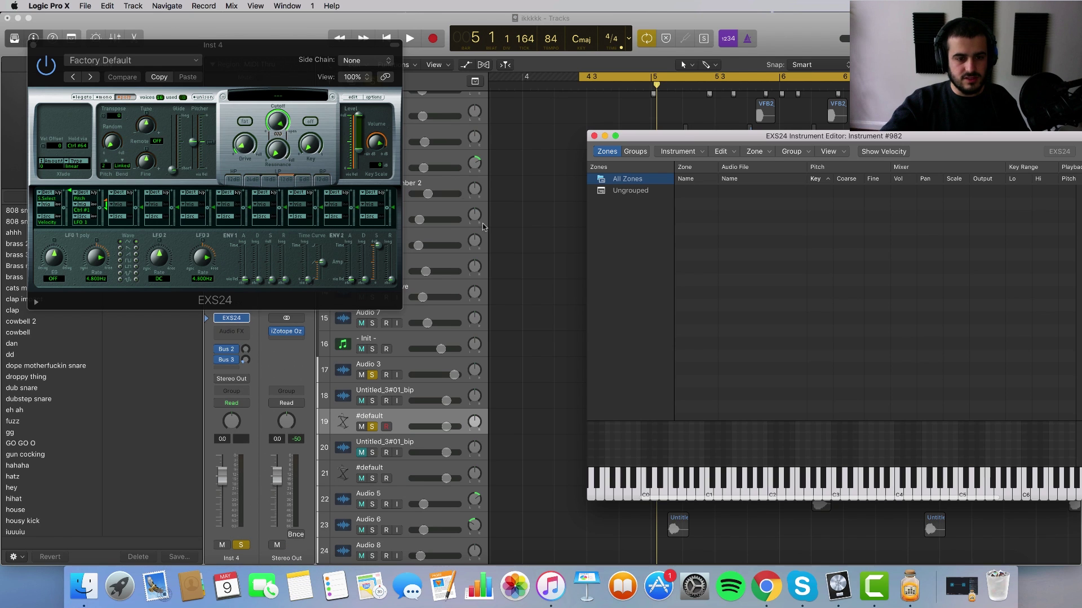
pyautogui.moveTo(681, 135); pyautogui.dragTo(798, 133)
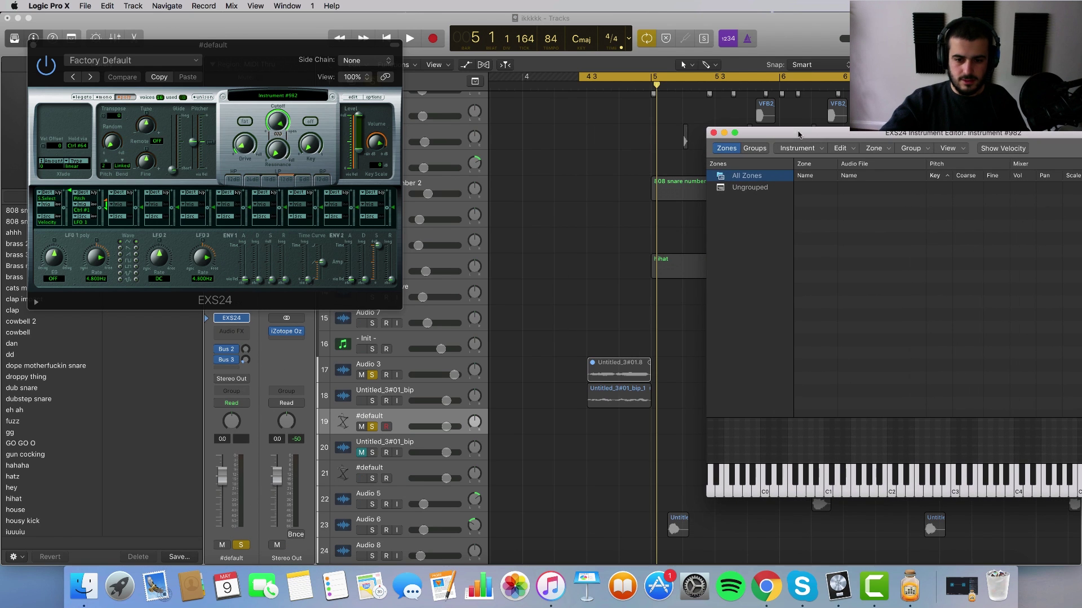
pyautogui.click(626, 402)
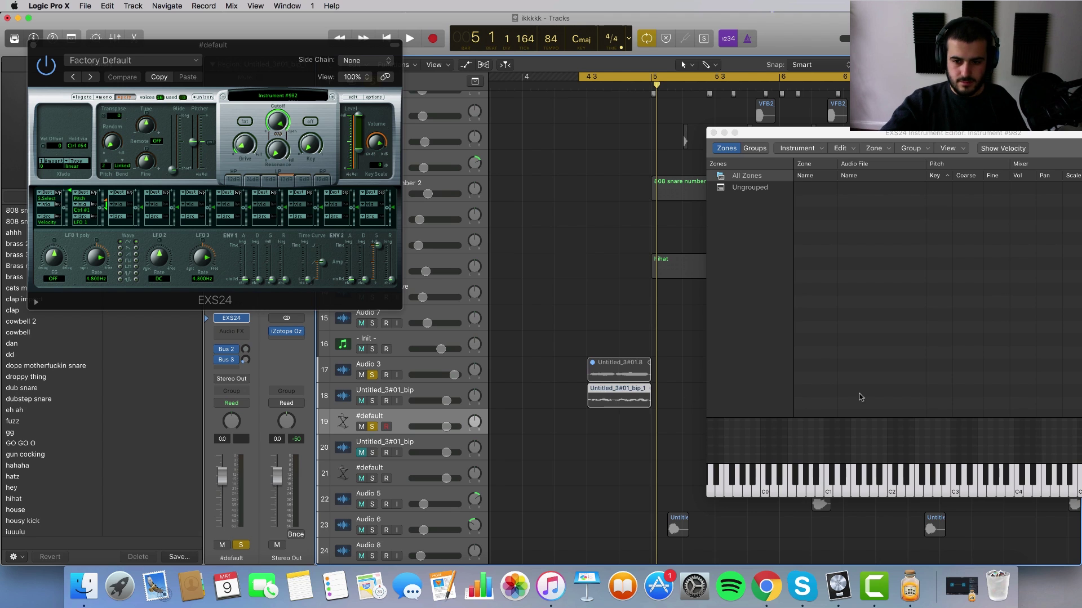
pyautogui.moveTo(860, 397); pyautogui.dragTo(884, 387)
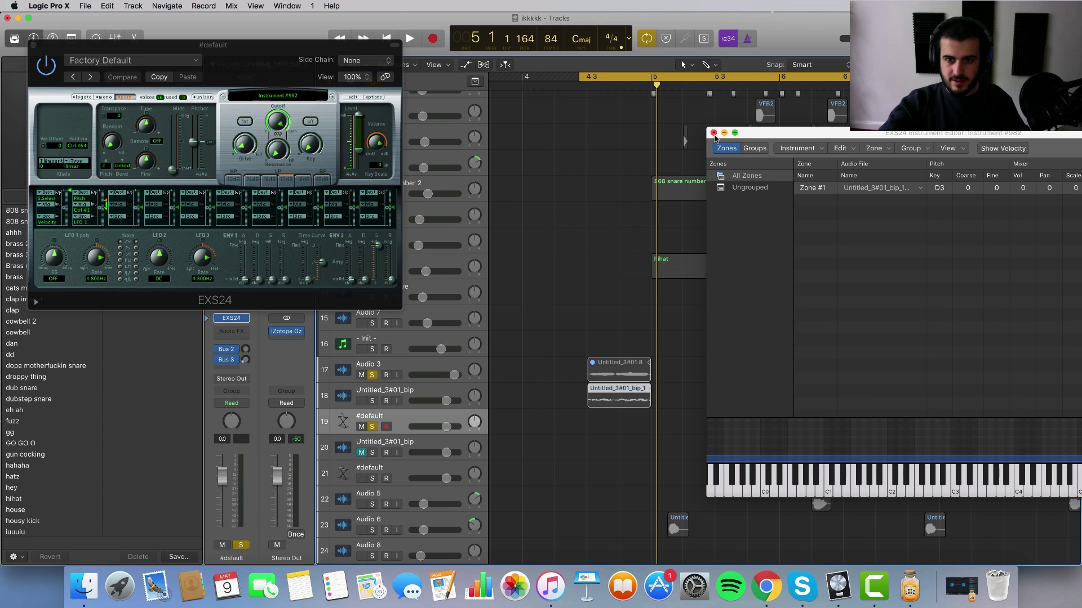
# Close the Instrument Editor and save the sampler instrument as "dope vocal choppp" in Sampler Instruments
pyautogui.click(713, 133)
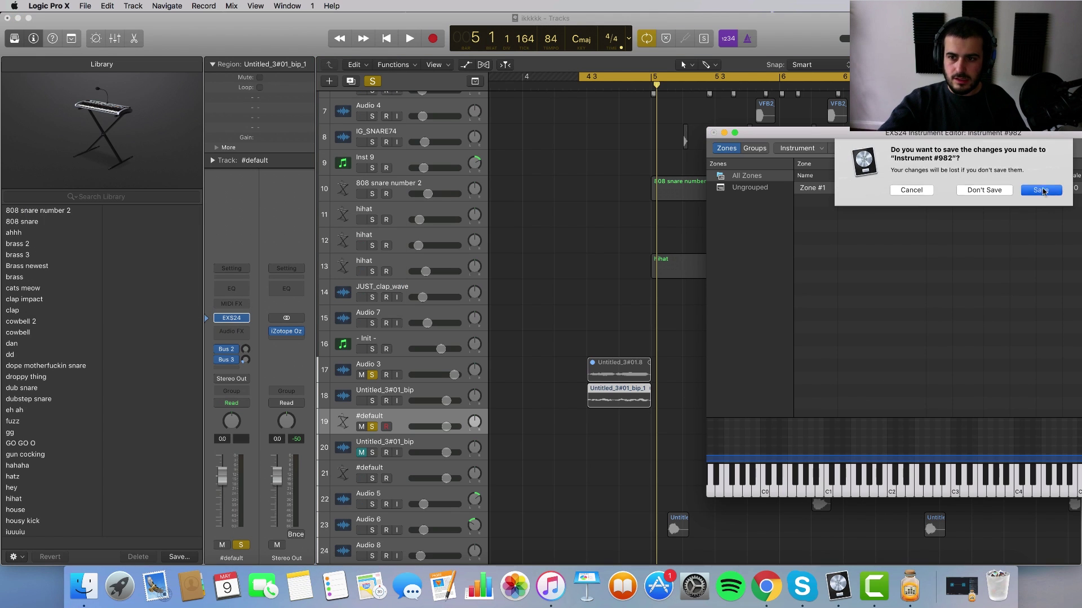
pyautogui.click(1041, 192)
pyautogui.write('d')
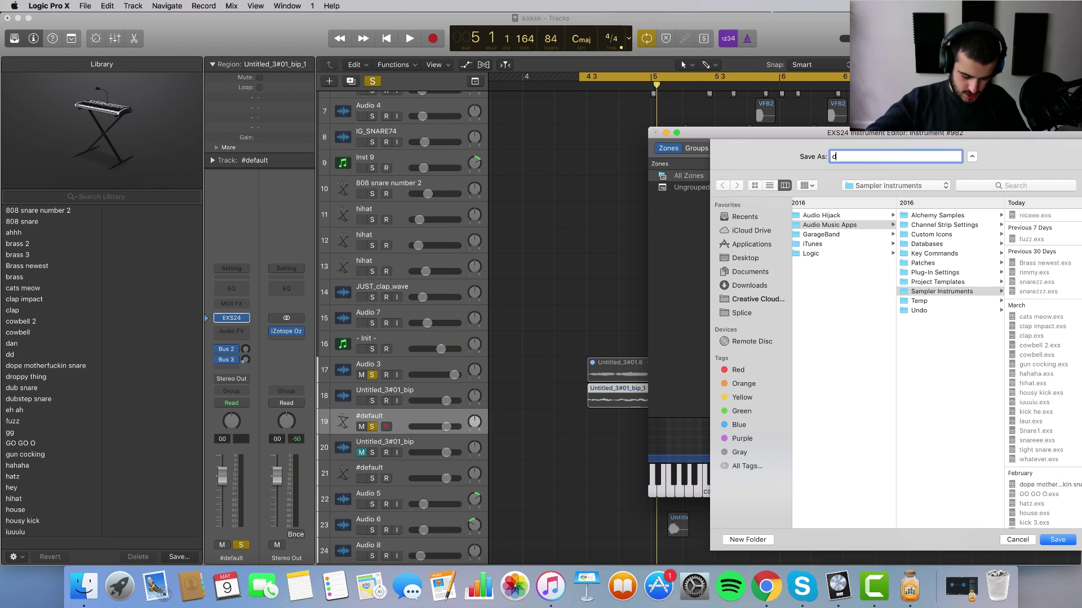
pyautogui.write('ope ')
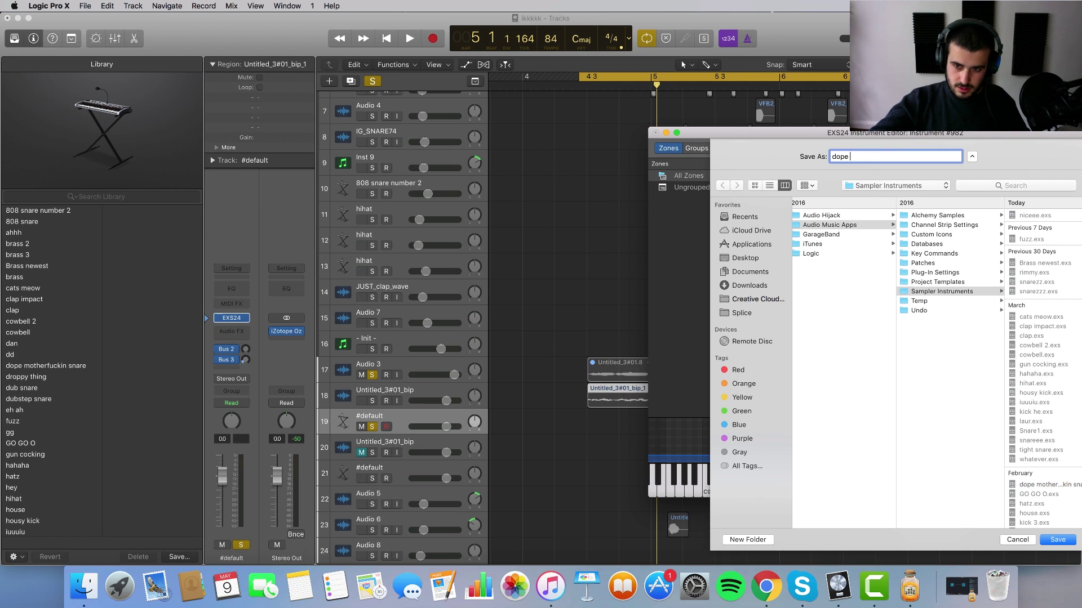
pyautogui.write('vocal c')
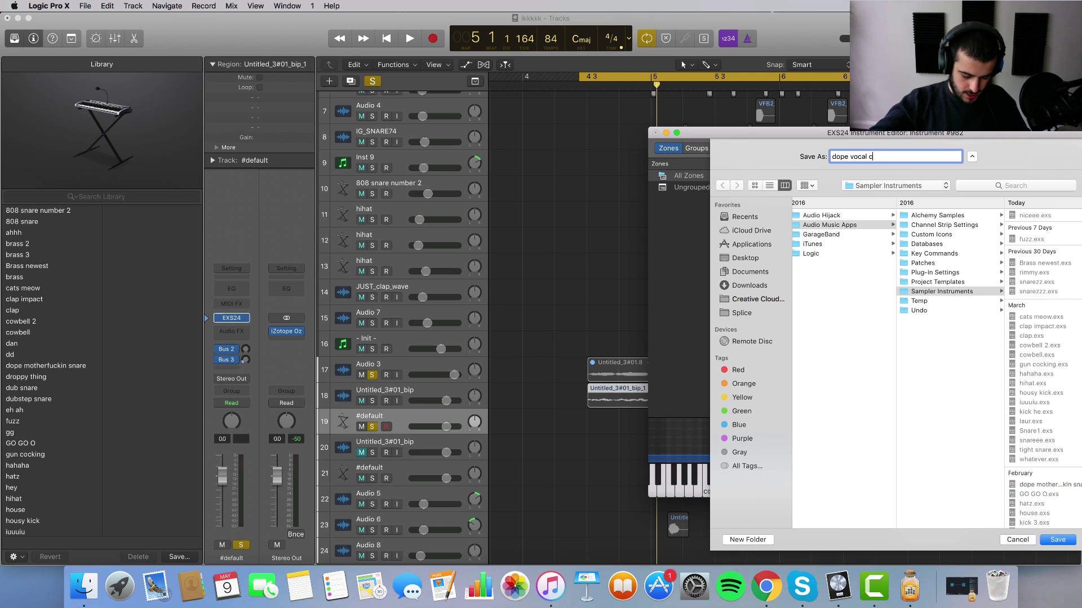
pyautogui.write('hoppp')
pyautogui.press('Return')
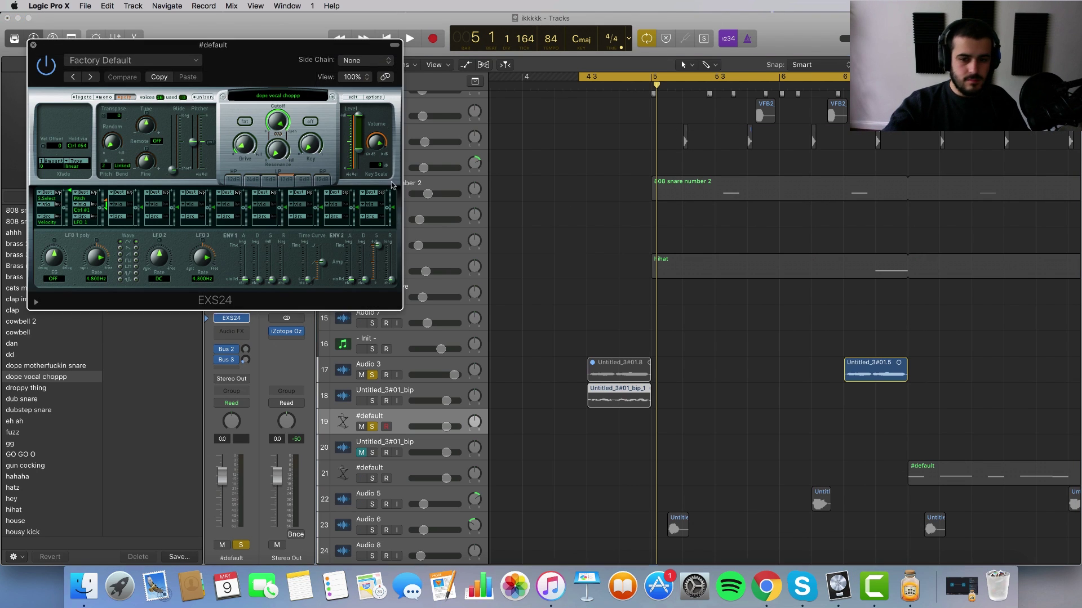
# Close the EXS24 window and turn off solo on Audio 3 and on the sampler track 19, discarding the stray region at bar 4
pyautogui.click(35, 45)
pyautogui.click(373, 375)
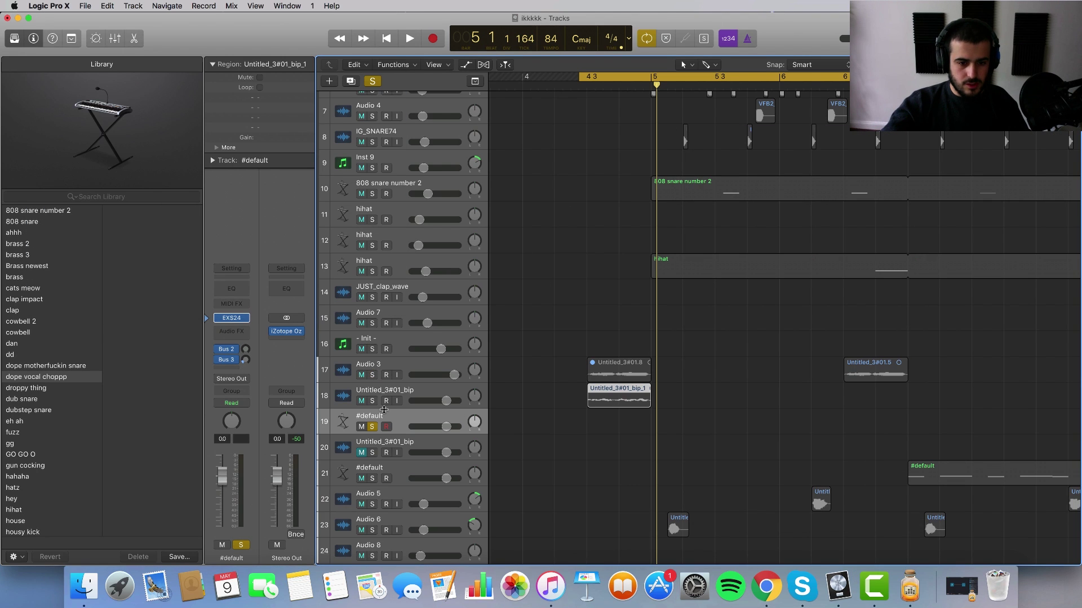
pyautogui.click(631, 428)
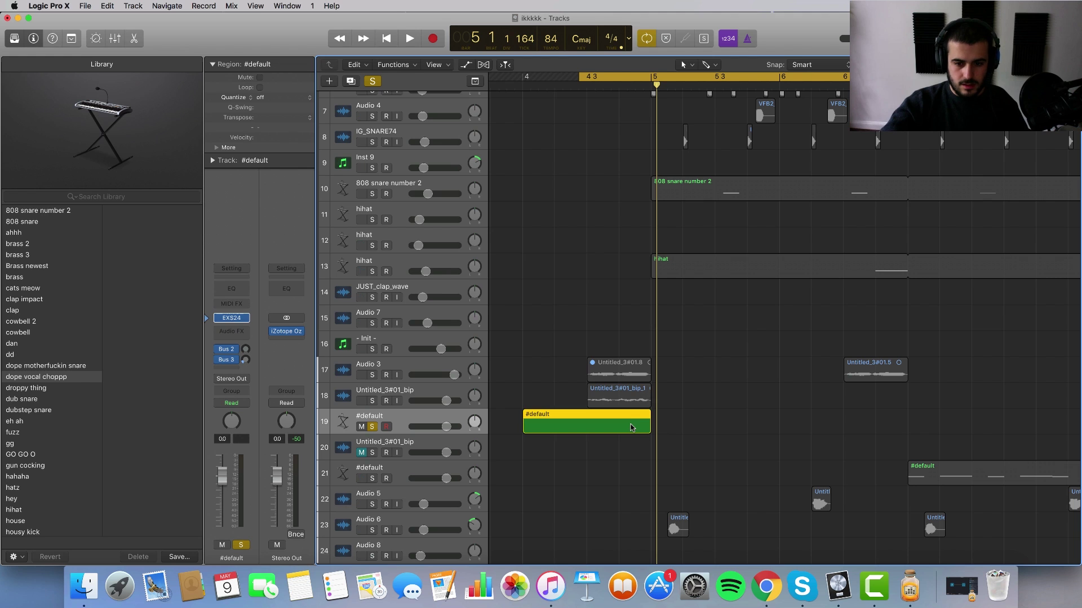
pyautogui.press('Delete')
pyautogui.click(373, 426)
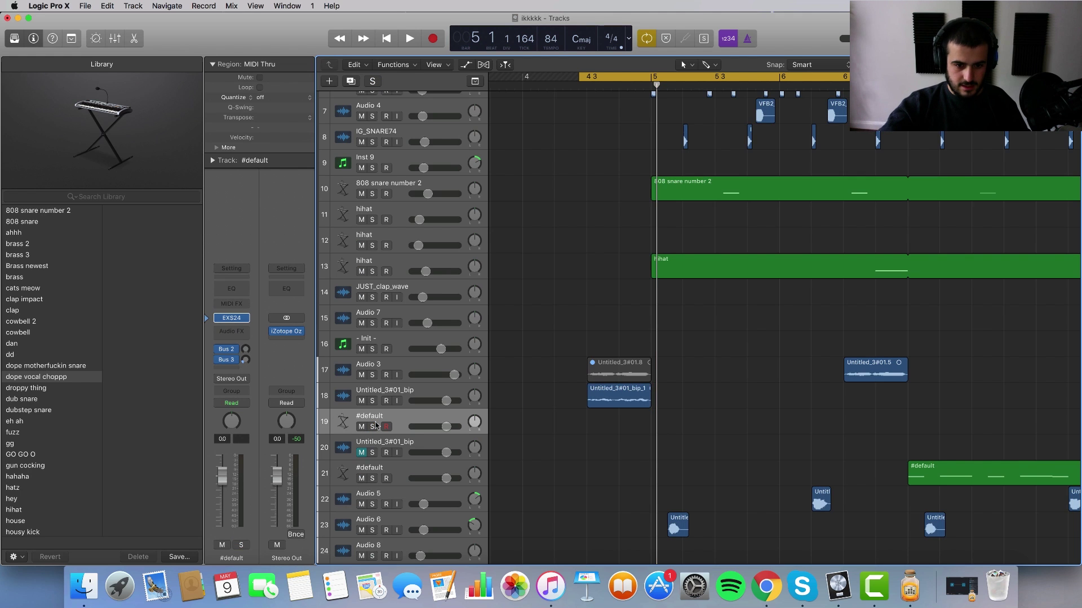
# Set the cycle range to run from bar 5 to bar 10
pyautogui.scroll(-10, 644, 440)
pyautogui.scroll(3, 565, 197)
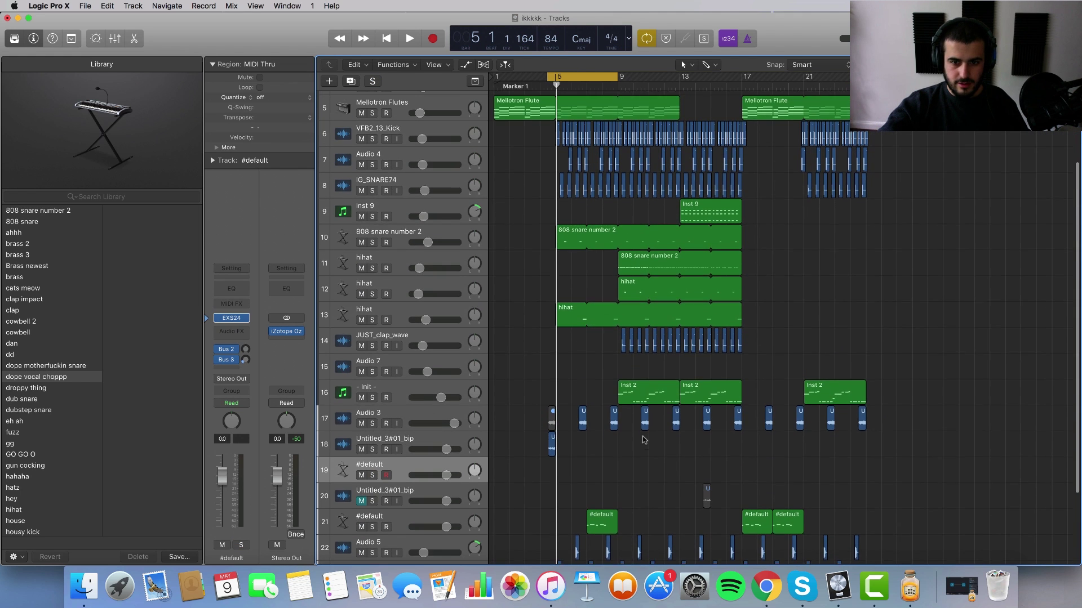
pyautogui.scroll(10, 590, 326)
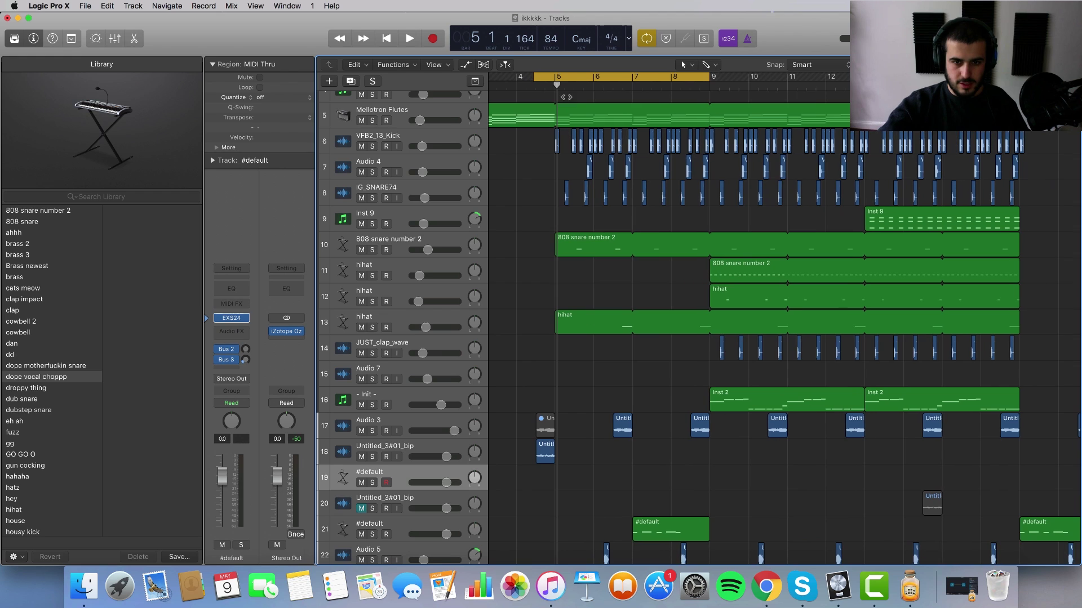
pyautogui.moveTo(558, 74); pyautogui.dragTo(738, 74)
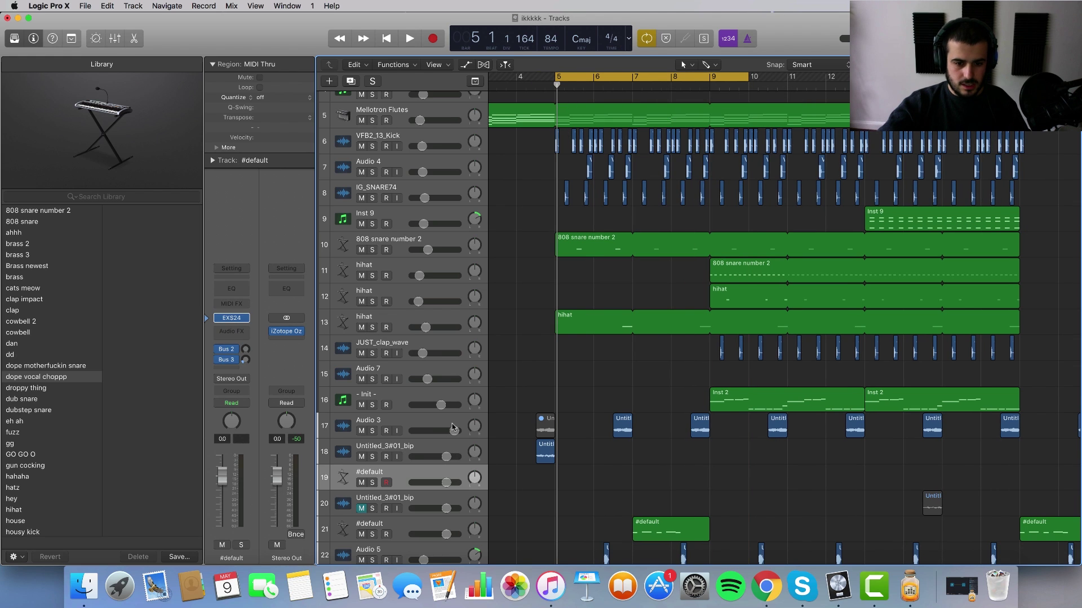
# Lower Audio 3's volume to about -22.5 dB and turn down the Untitled_3#01_bip track 18 while the beat plays
pyautogui.moveTo(454, 429); pyautogui.dragTo(442, 431)
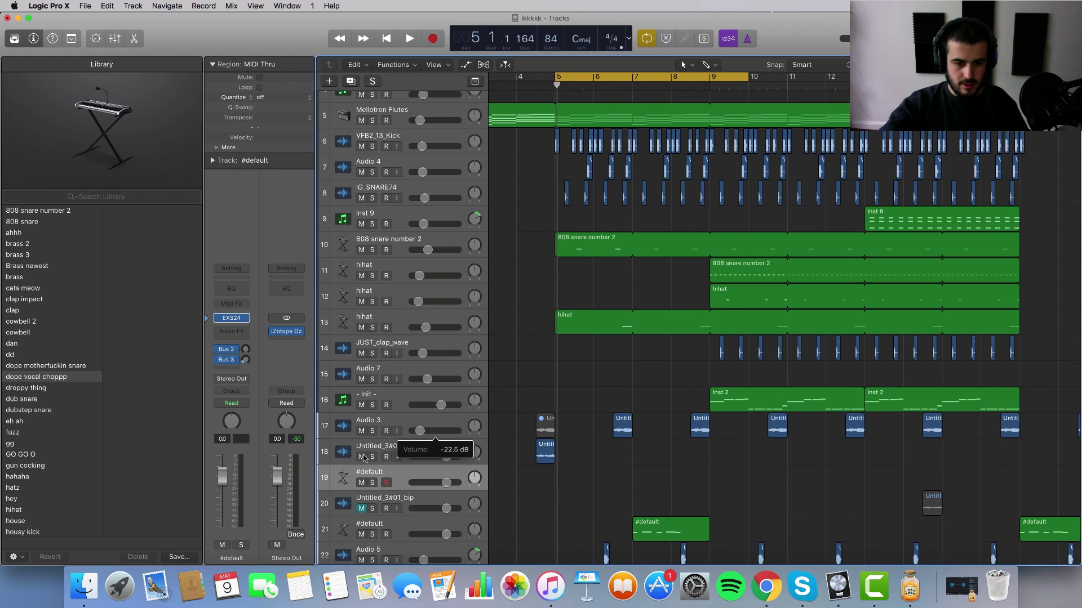
pyautogui.press('space')
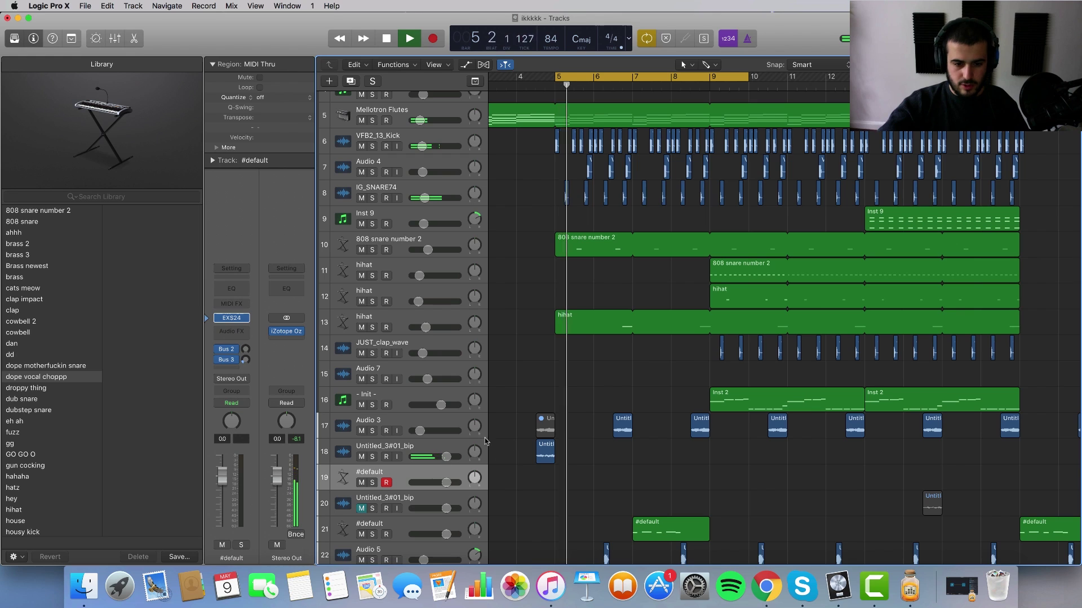
pyautogui.moveTo(446, 456); pyautogui.dragTo(416, 478)
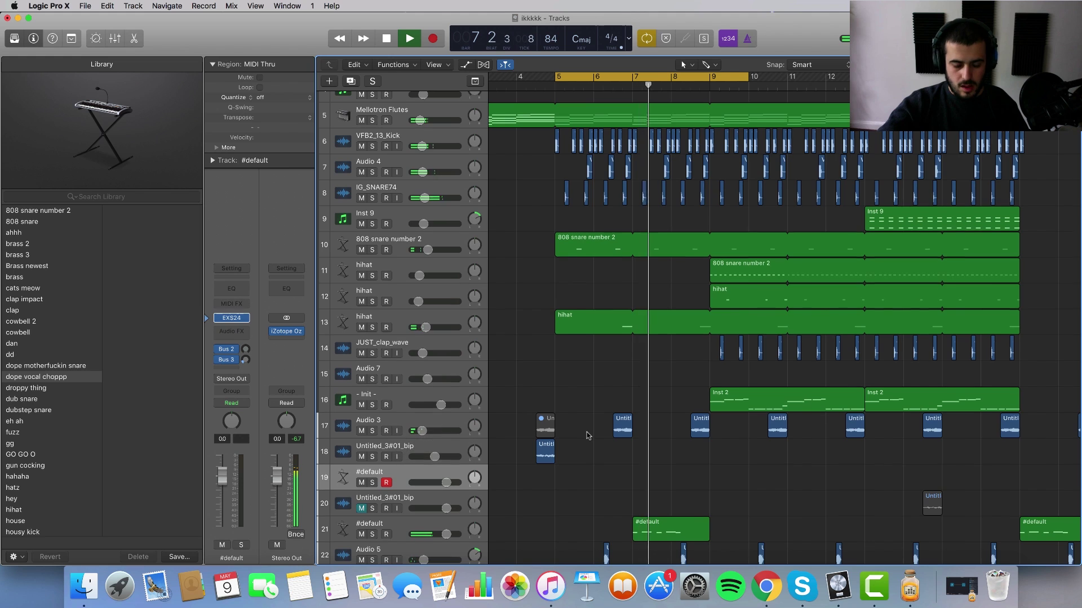
# Create an empty MIDI region on sampler track 19 spanning bars 7 and 8, and stop playback
pyautogui.scroll(-1, 589, 438)
pyautogui.hscroll(2, 589, 438)
pyautogui.click(599, 451)
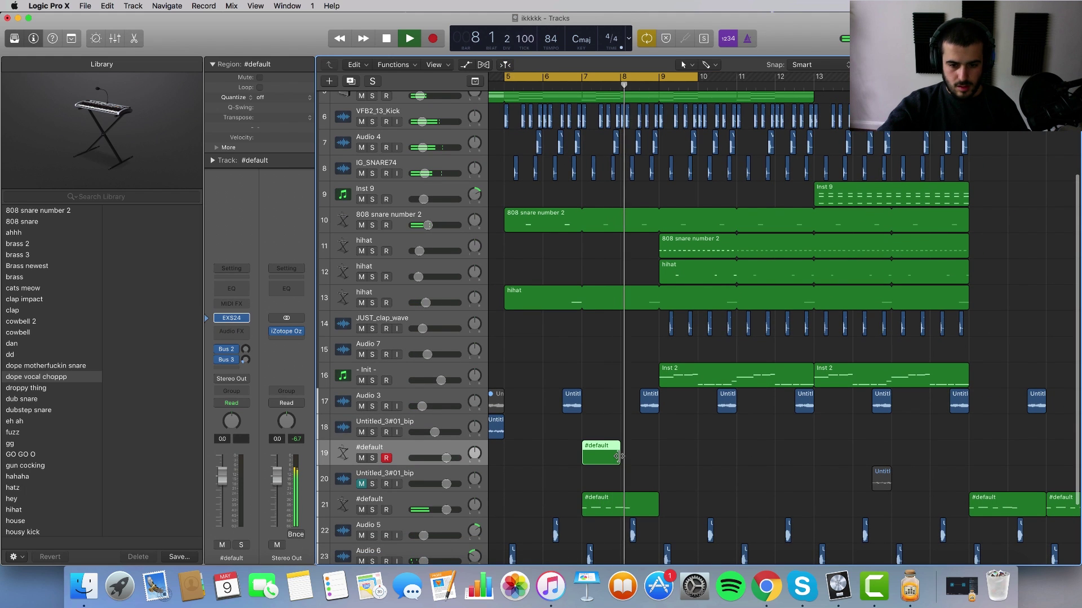
pyautogui.moveTo(621, 455); pyautogui.dragTo(664, 459)
pyautogui.press('space')
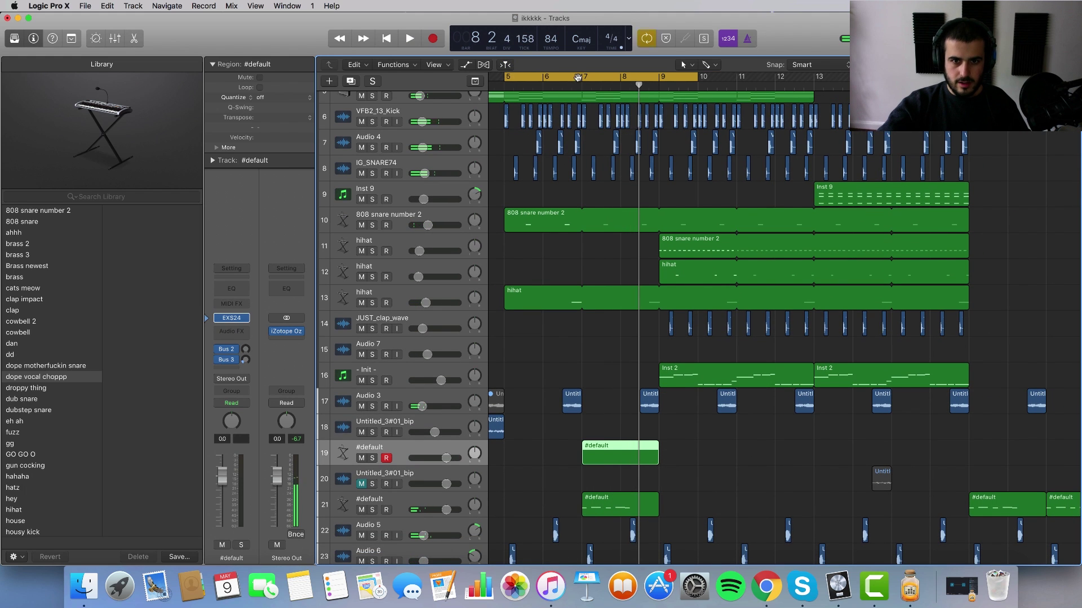
# Move the cycle start to bar 7 and open the soloed track 19 region in the Piano Roll
pyautogui.moveTo(577, 77); pyautogui.dragTo(620, 78)
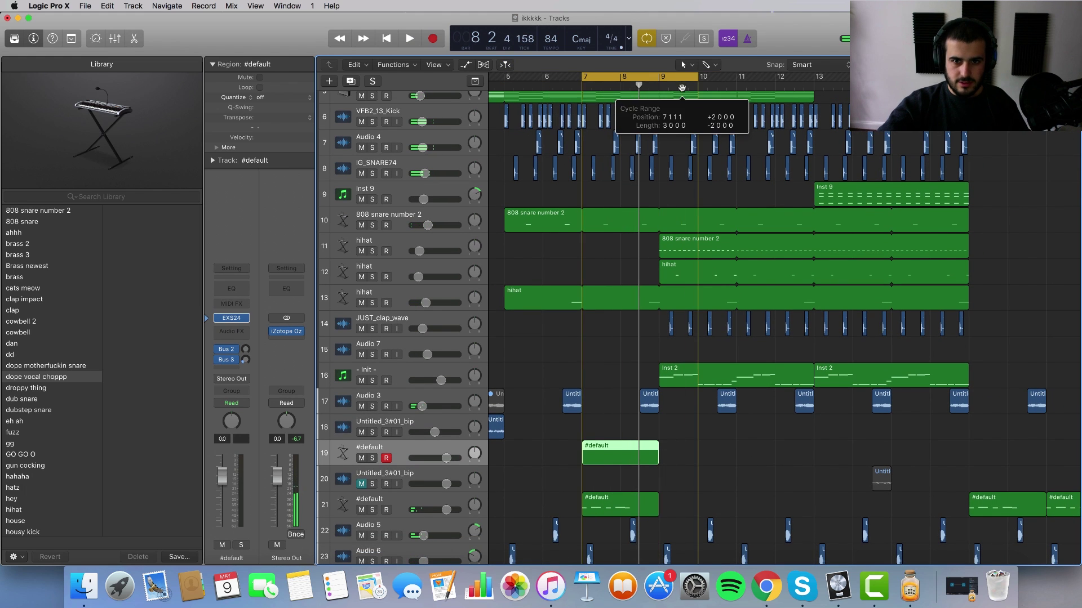
pyautogui.click(373, 458)
pyautogui.doubleClick(606, 448)
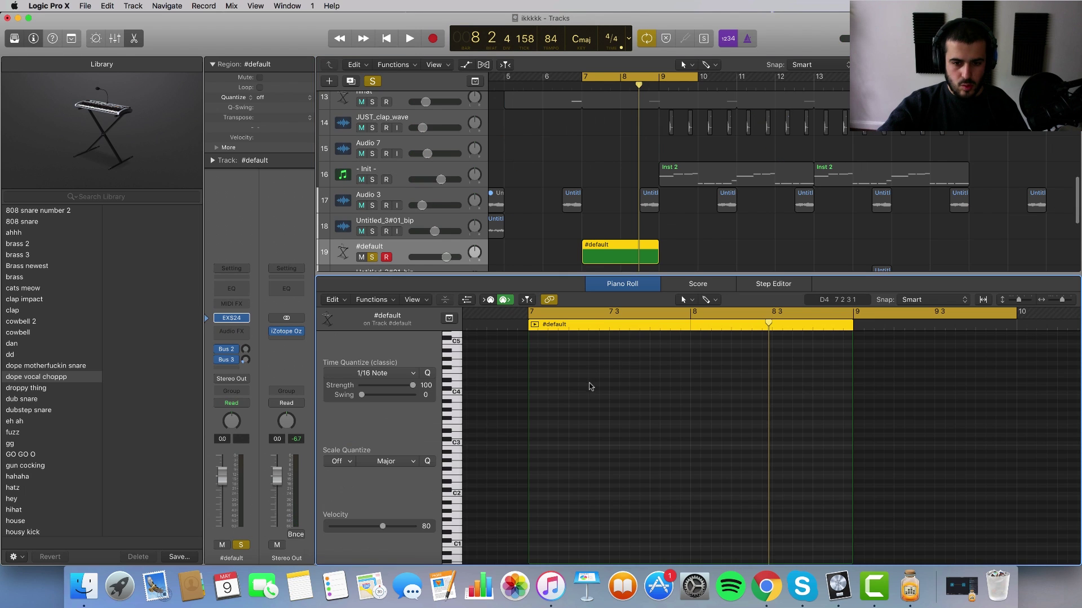
# Audition the vocal sample at different pitches with a test note moved between B2 and B3, and delete the note
pyautogui.click(531, 450)
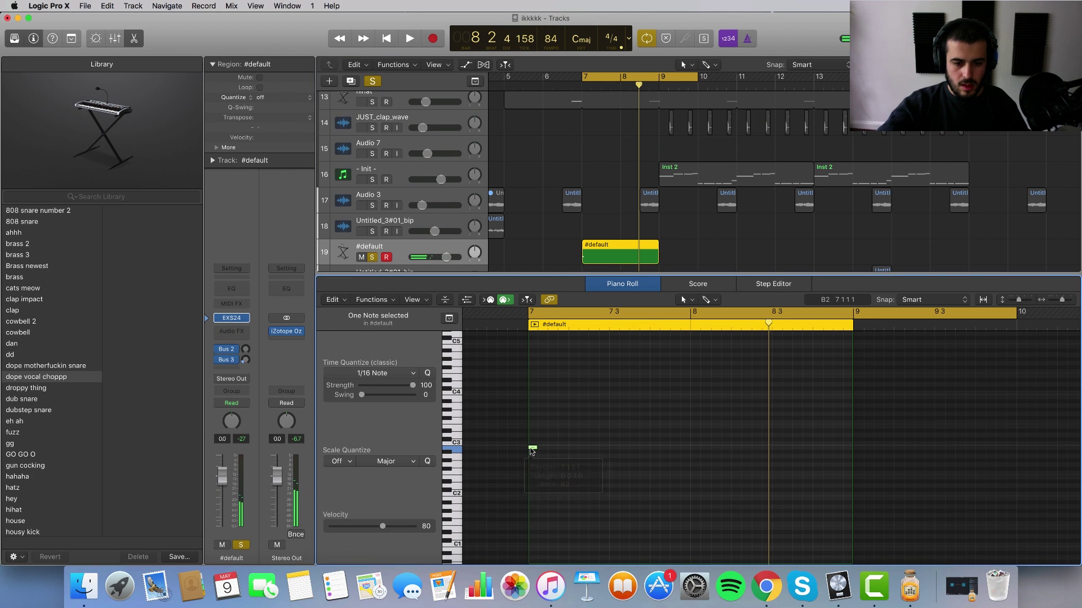
pyautogui.moveTo(532, 450); pyautogui.dragTo(531, 397)
pyautogui.scroll(3, 538, 423)
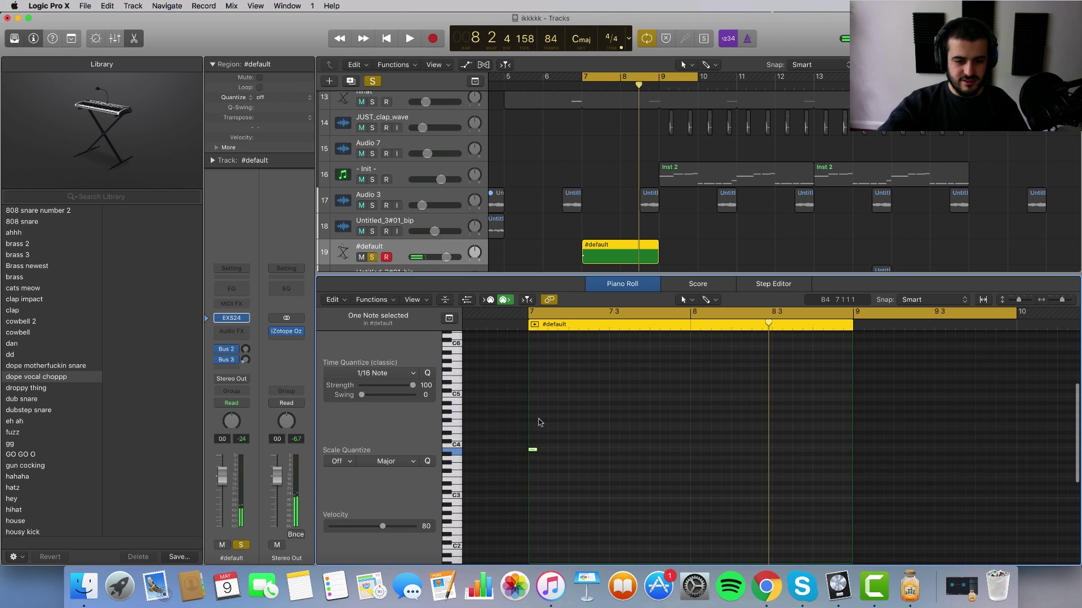
pyautogui.moveTo(533, 453); pyautogui.dragTo(527, 503)
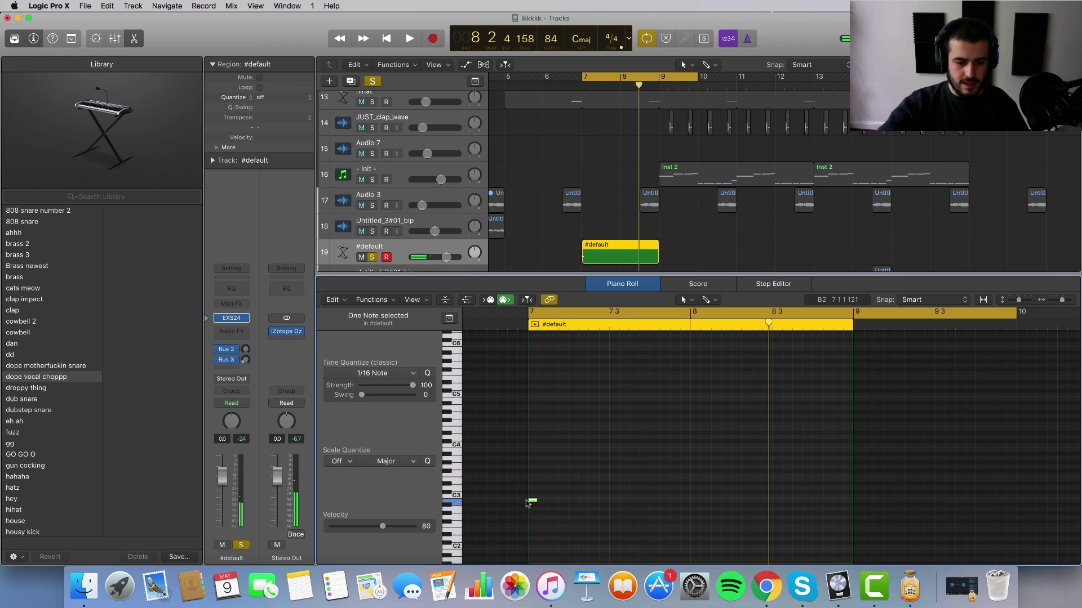
pyautogui.click(456, 496)
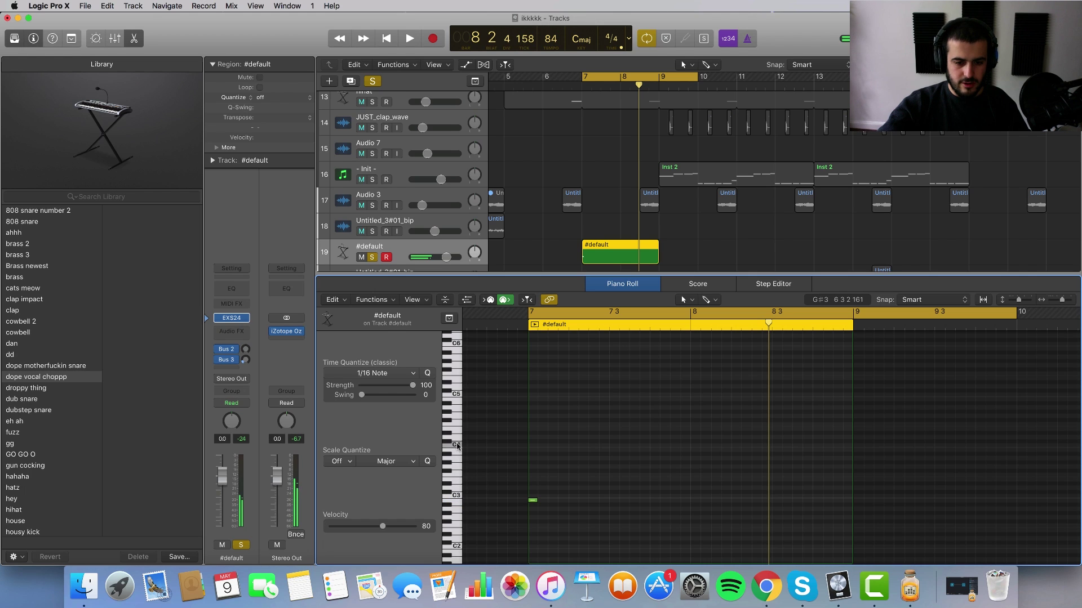
pyautogui.click(533, 501)
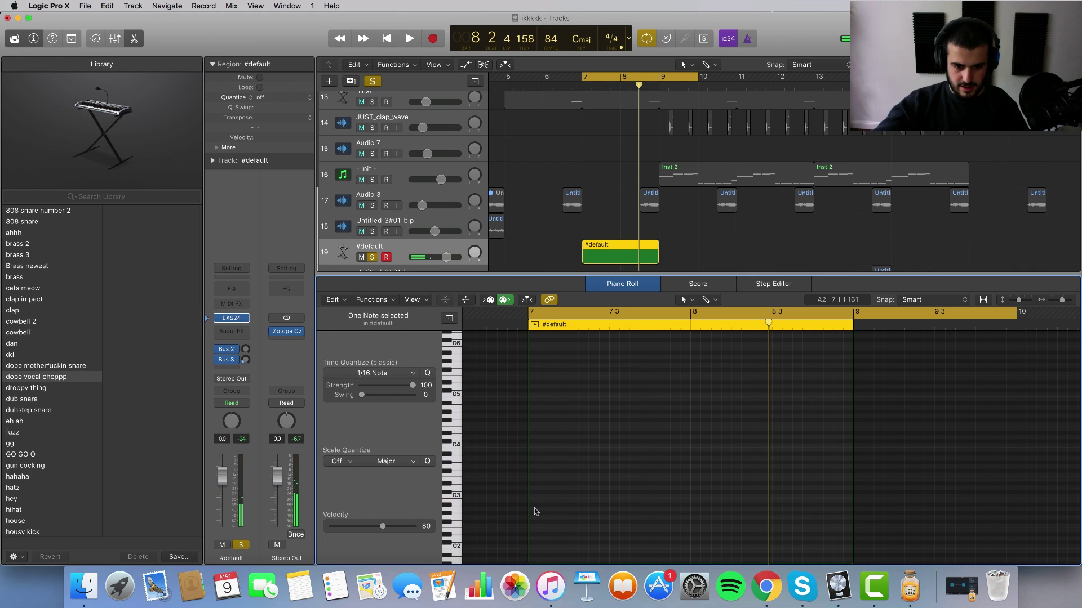
pyautogui.click(453, 421)
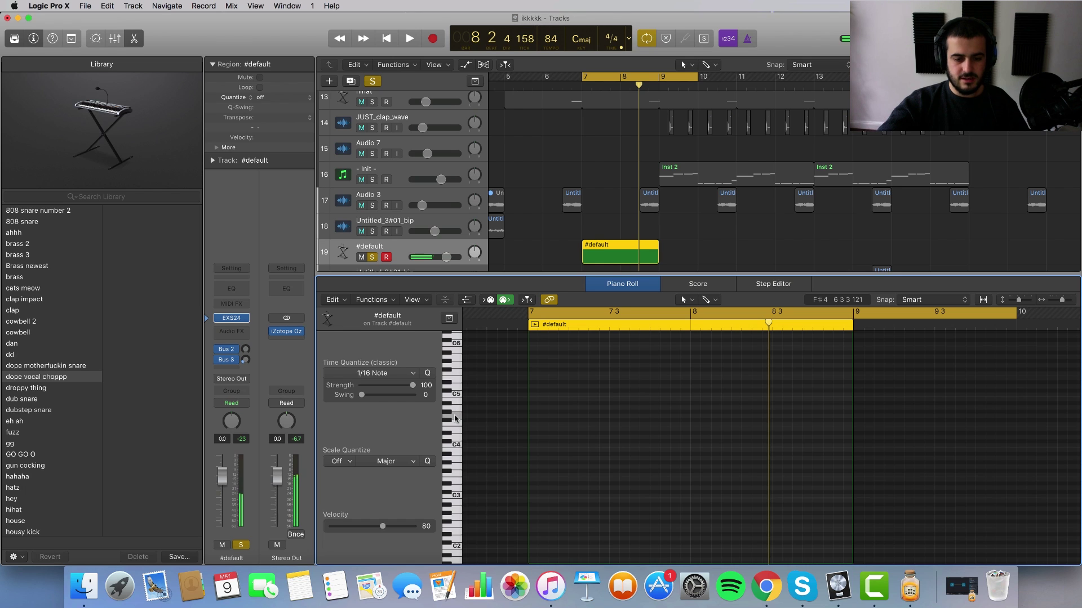
pyautogui.scroll(-3, 455, 494)
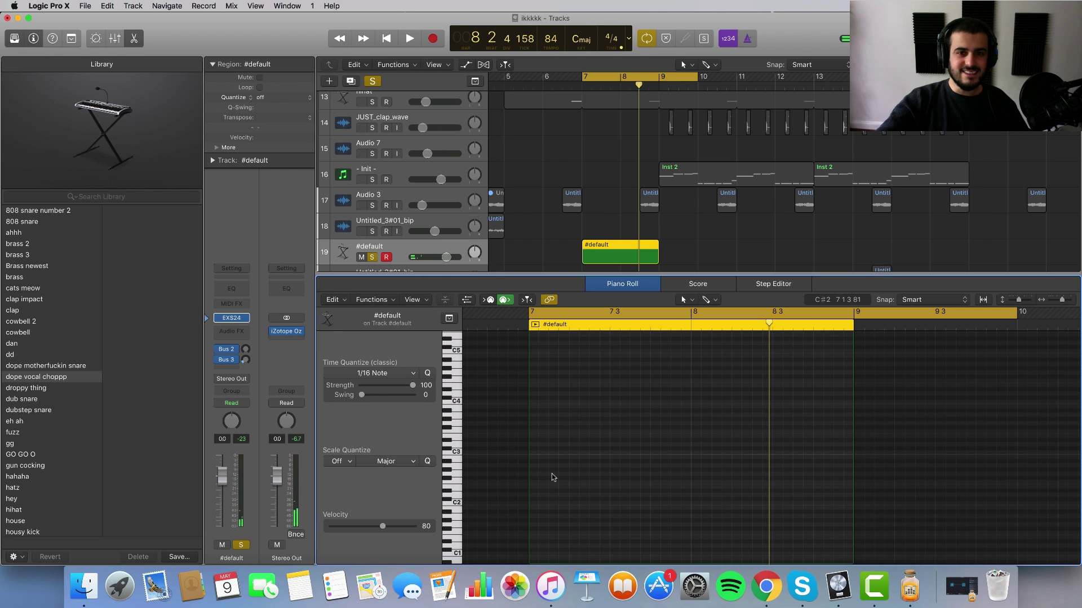
pyautogui.scroll(1, 603, 476)
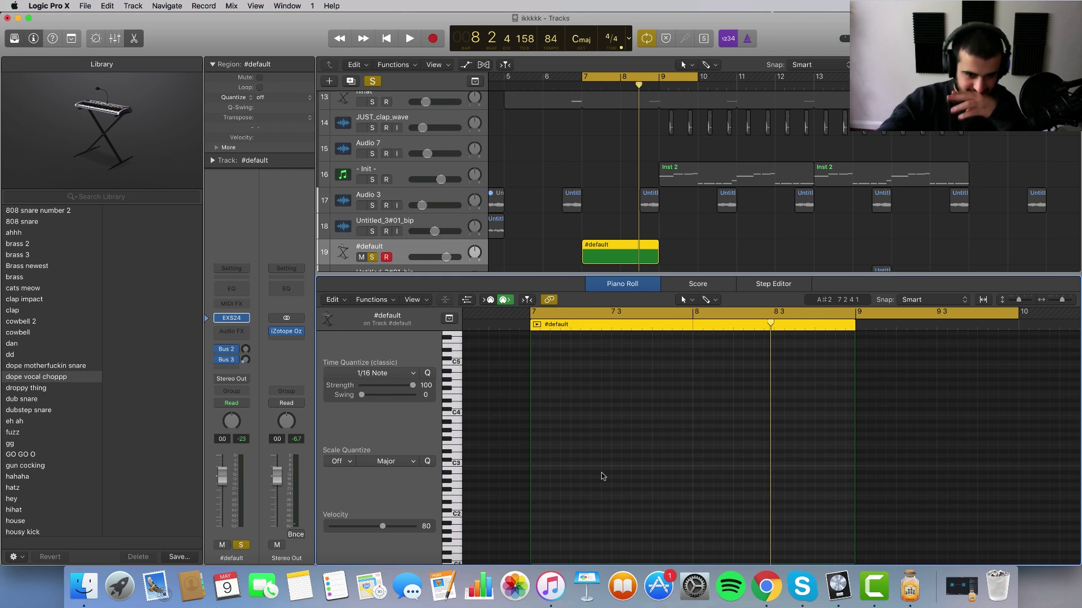
pyautogui.scroll(1, 586, 479)
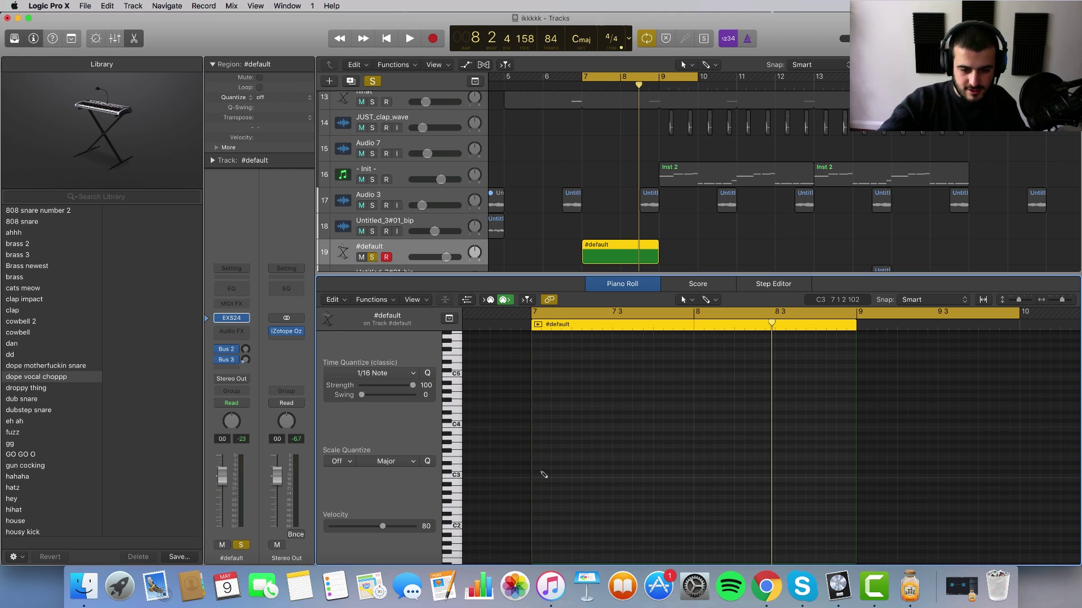
# Draw three short melody notes in bar 7 at 7 1 1, 7 2 1 and 7 2 3, checking them with playback
pyautogui.click(536, 489)
pyautogui.press('space')
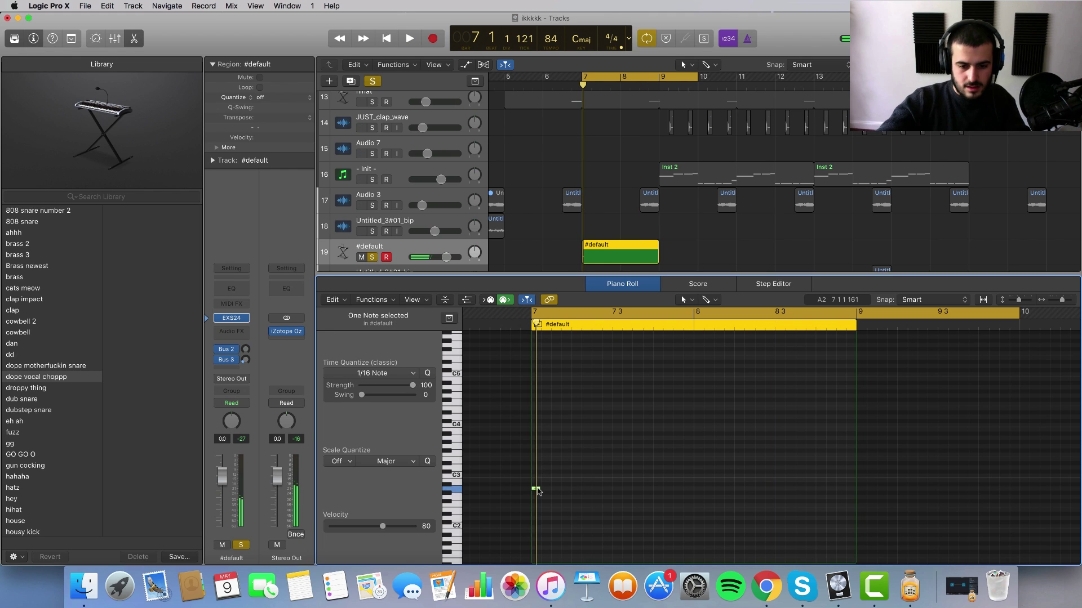
pyautogui.moveTo(536, 489)
pyautogui.mouseDown()
pyautogui.moveTo(536, 428)
pyautogui.moveTo(580, 401)
pyautogui.mouseUp()
pyautogui.press('space')
pyautogui.press('space')
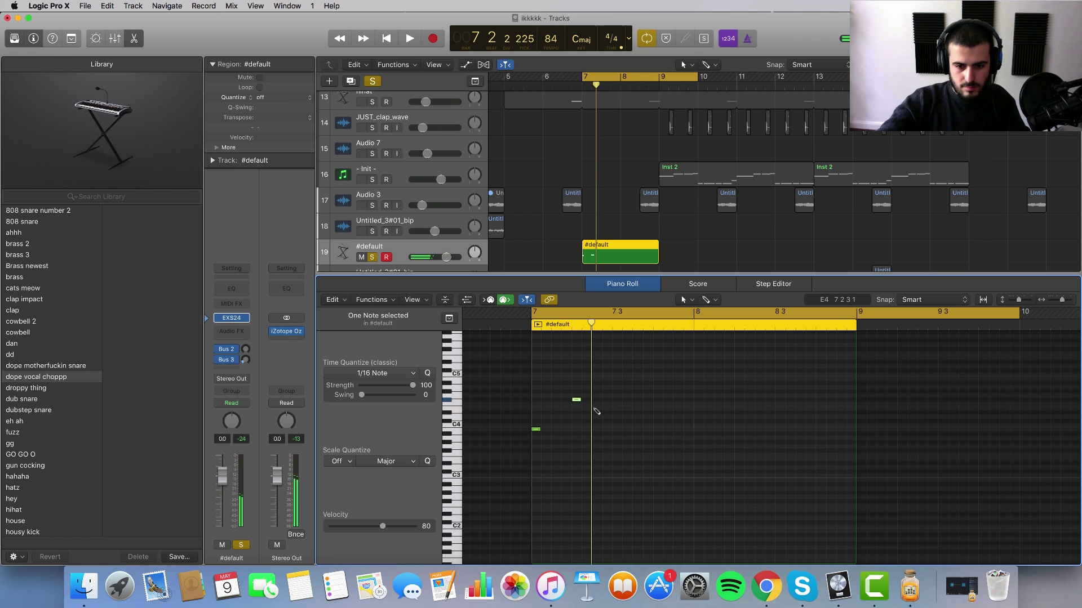
pyautogui.press('space')
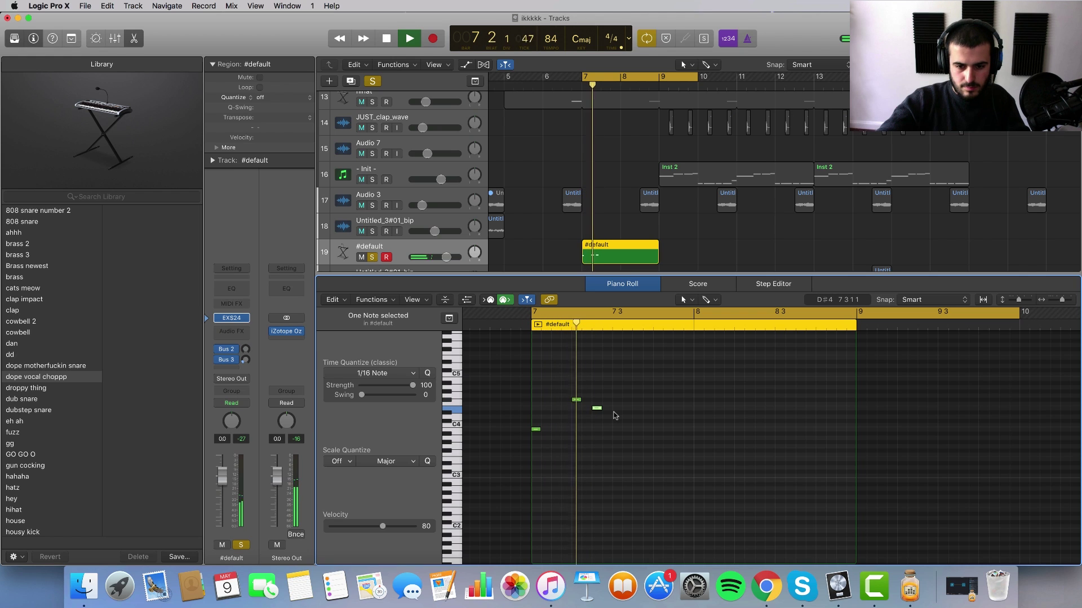
# Add four short notes at 7 3 3, 7 4 3, 8 1 1 and 8 1 3, and play back the phrase
pyautogui.click(629, 424)
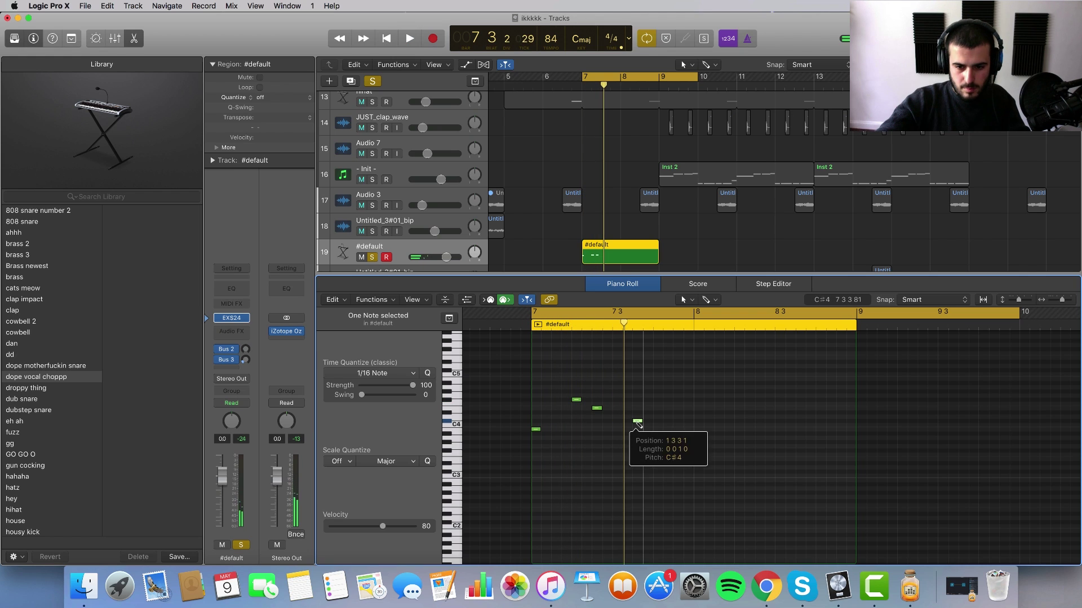
pyautogui.moveTo(632, 426); pyautogui.dragTo(636, 432)
pyautogui.press('space')
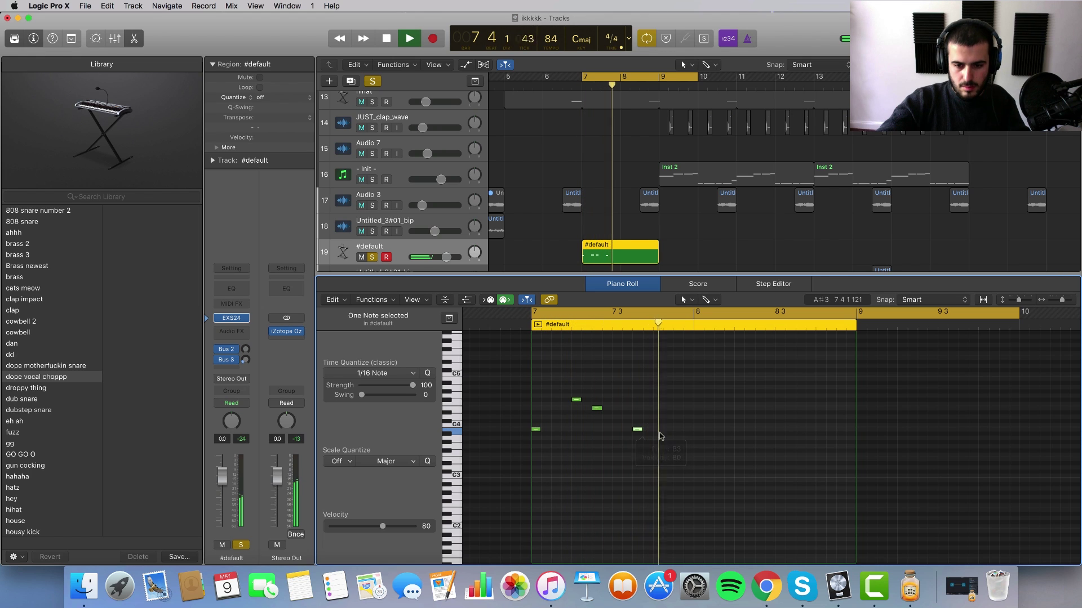
pyautogui.press('space')
pyautogui.click(678, 414)
pyautogui.moveTo(678, 416); pyautogui.dragTo(679, 411)
pyautogui.click(698, 417)
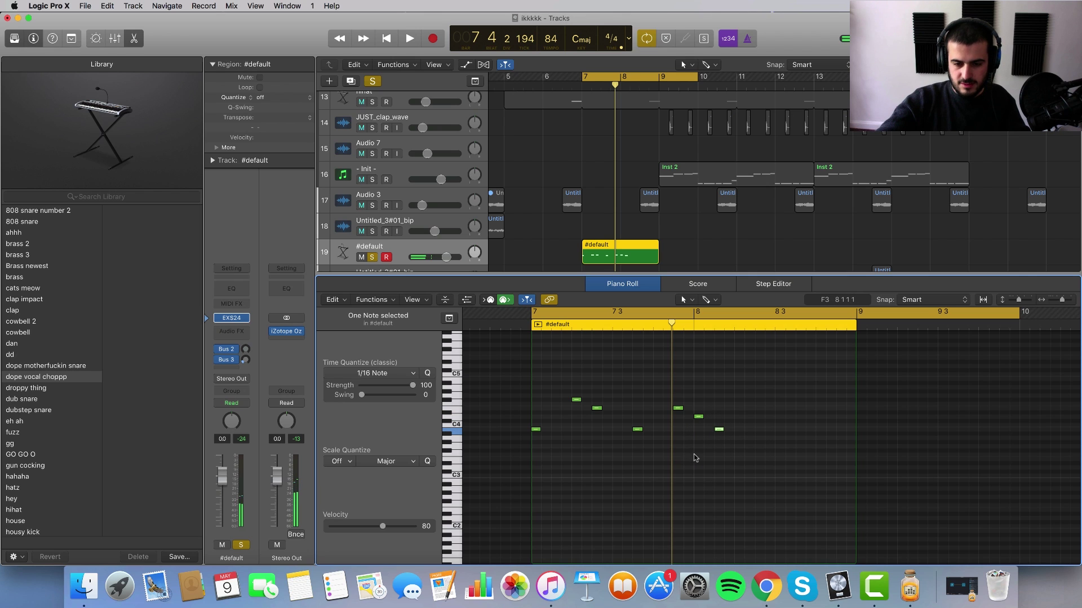
pyautogui.press('space')
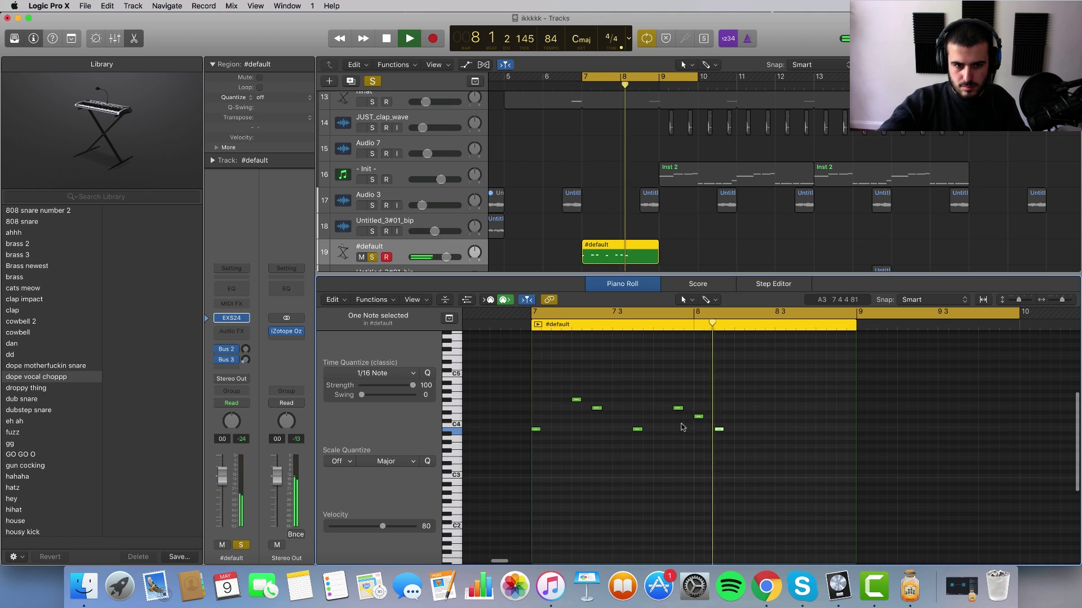
pyautogui.press('space')
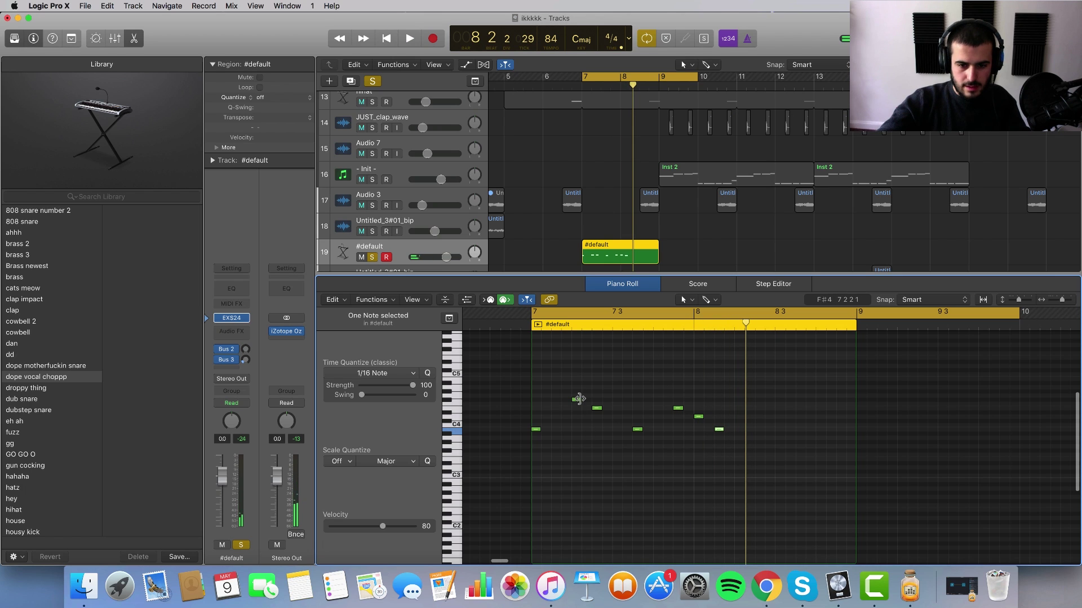
# Lengthen the second and third notes to two sixteenths each and listen to the phrase again
pyautogui.moveTo(579, 399); pyautogui.dragTo(612, 409)
pyautogui.press('space')
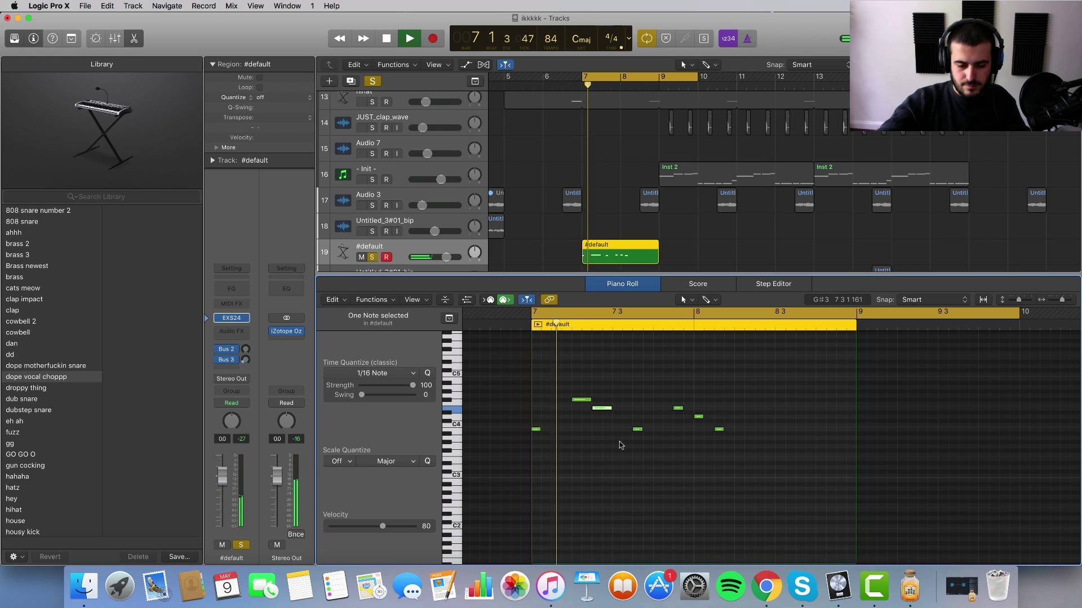
pyautogui.press('space')
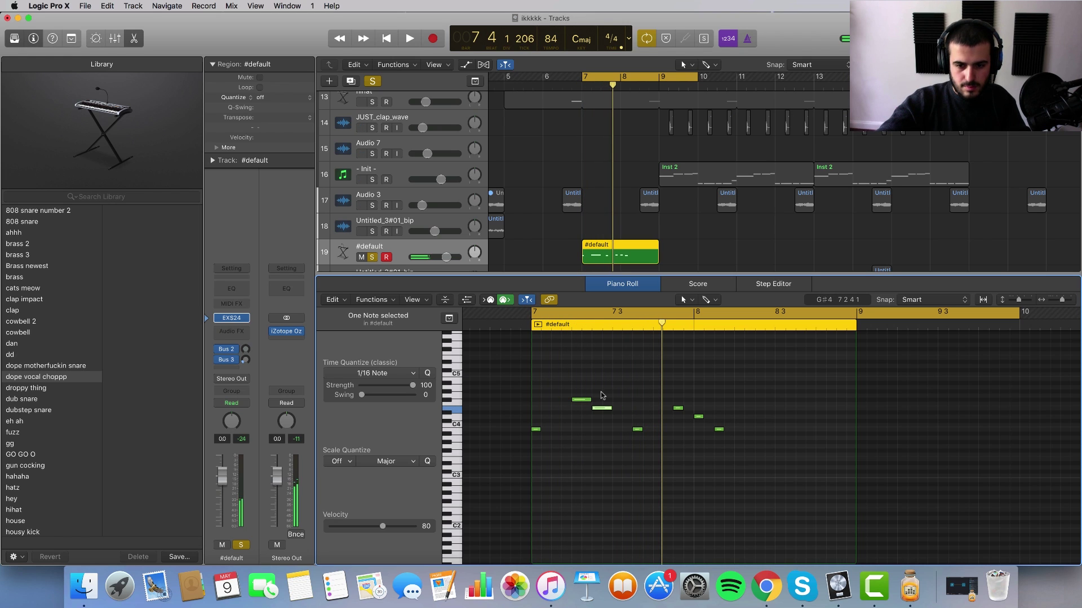
pyautogui.click(584, 400)
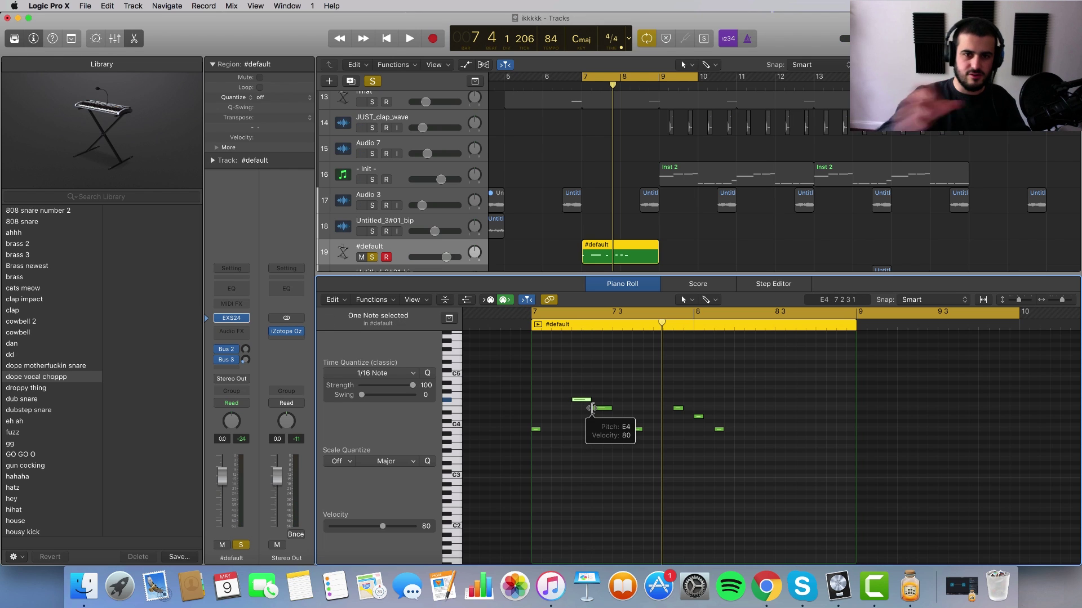
pyautogui.press('space')
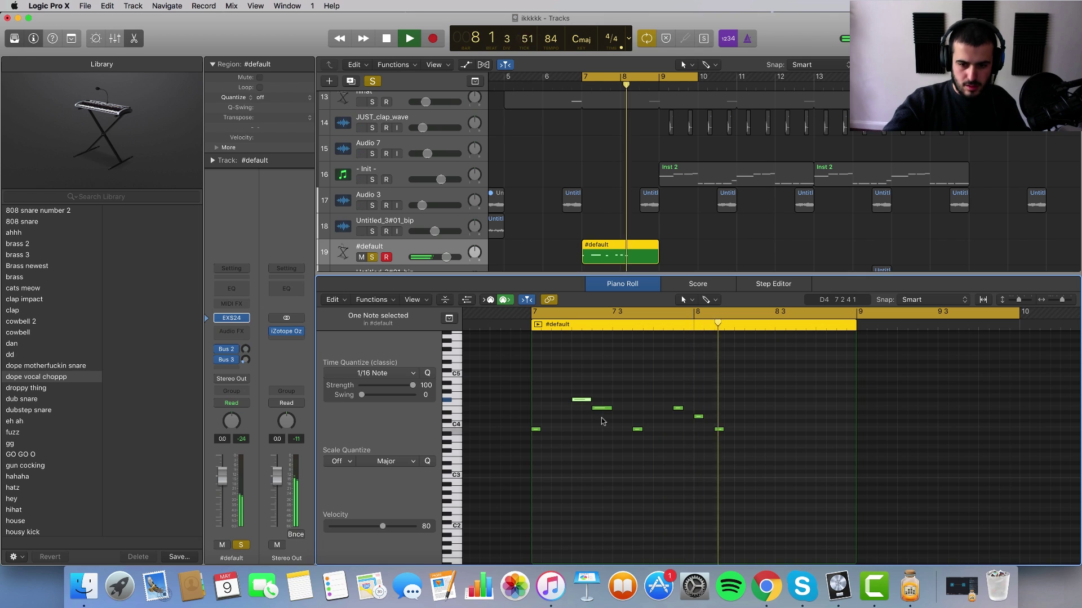
pyautogui.press('space')
# Switch solo from track 19 to the existing sampler track 21 and play its vocal chop melody for comparison
pyautogui.click(372, 257)
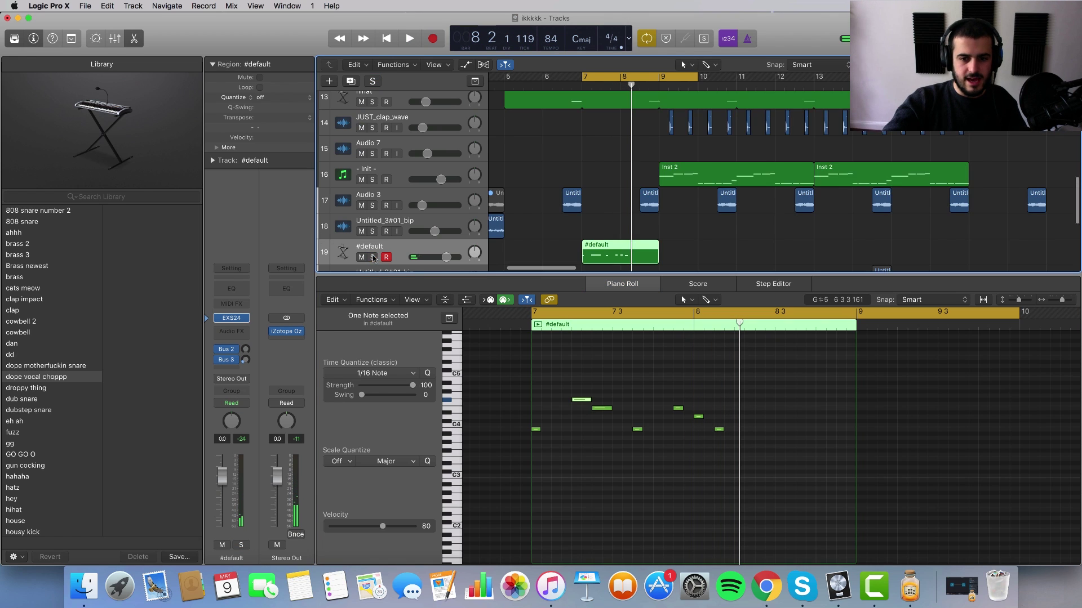
pyautogui.scroll(-5, 366, 209)
pyautogui.click(372, 181)
pyautogui.press('space')
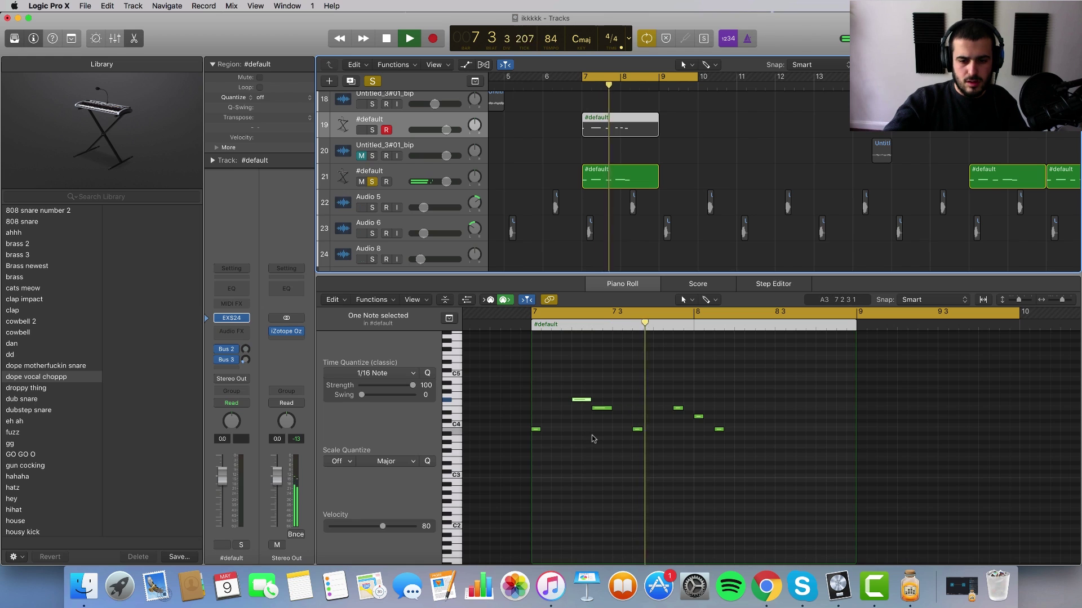
# Stop playback, turn off the solo and remove the demonstration region from track 19
pyautogui.scroll(3, 598, 440)
pyautogui.press('space')
pyautogui.press('super+z')
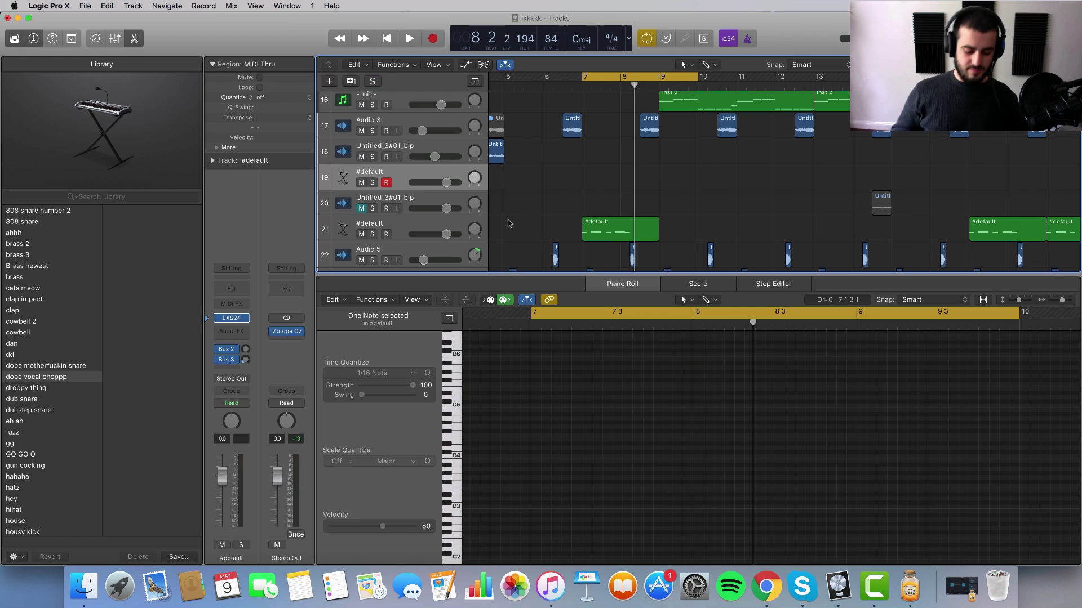